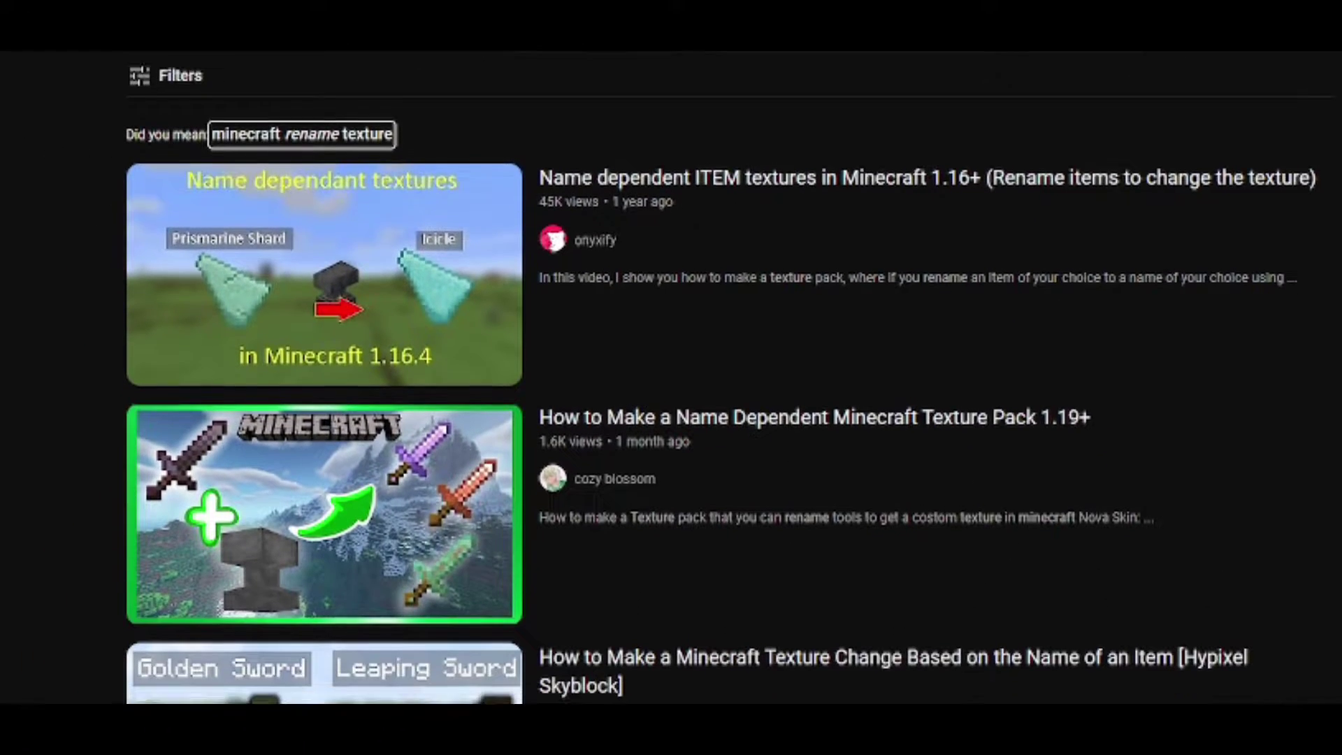
Scroll the 'minecraft renamed texture' results down to the 'Name dependent ITEM textures' video
scroll(671, 378, down, 4)
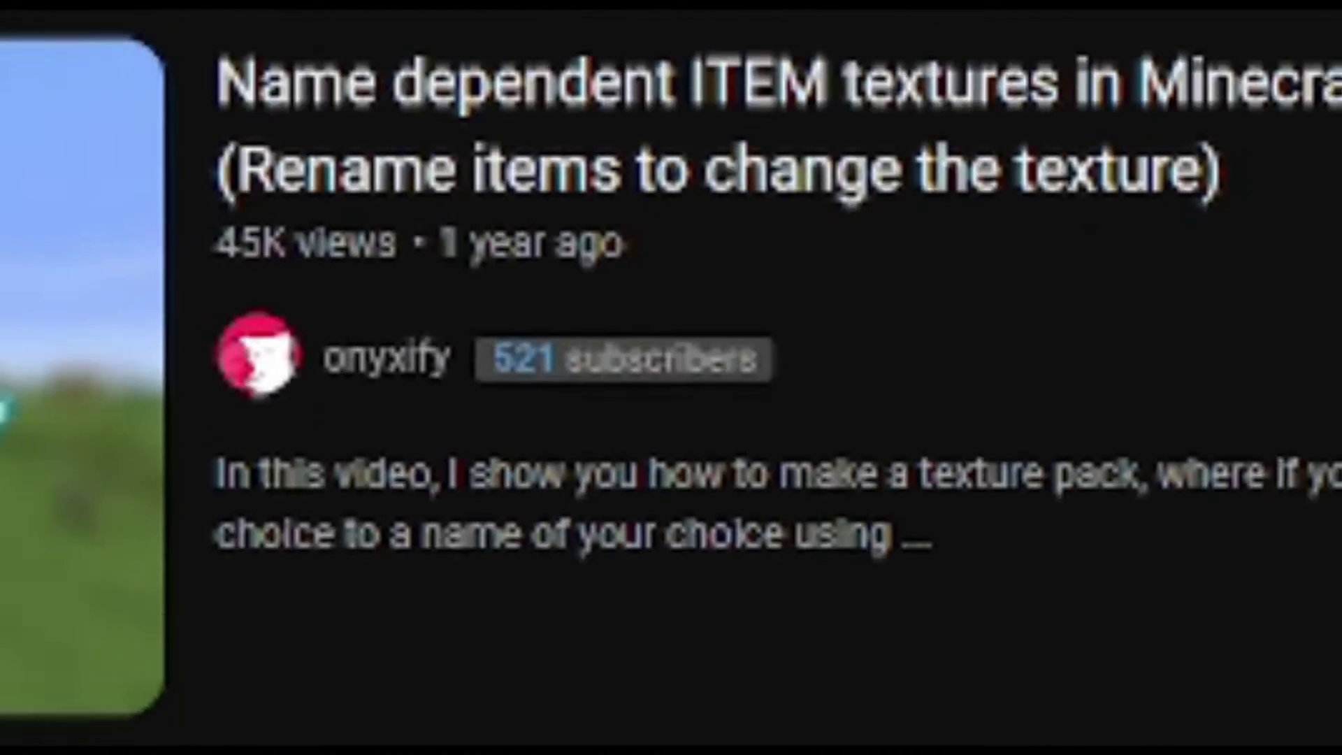
scroll(129, 697, down, 3)
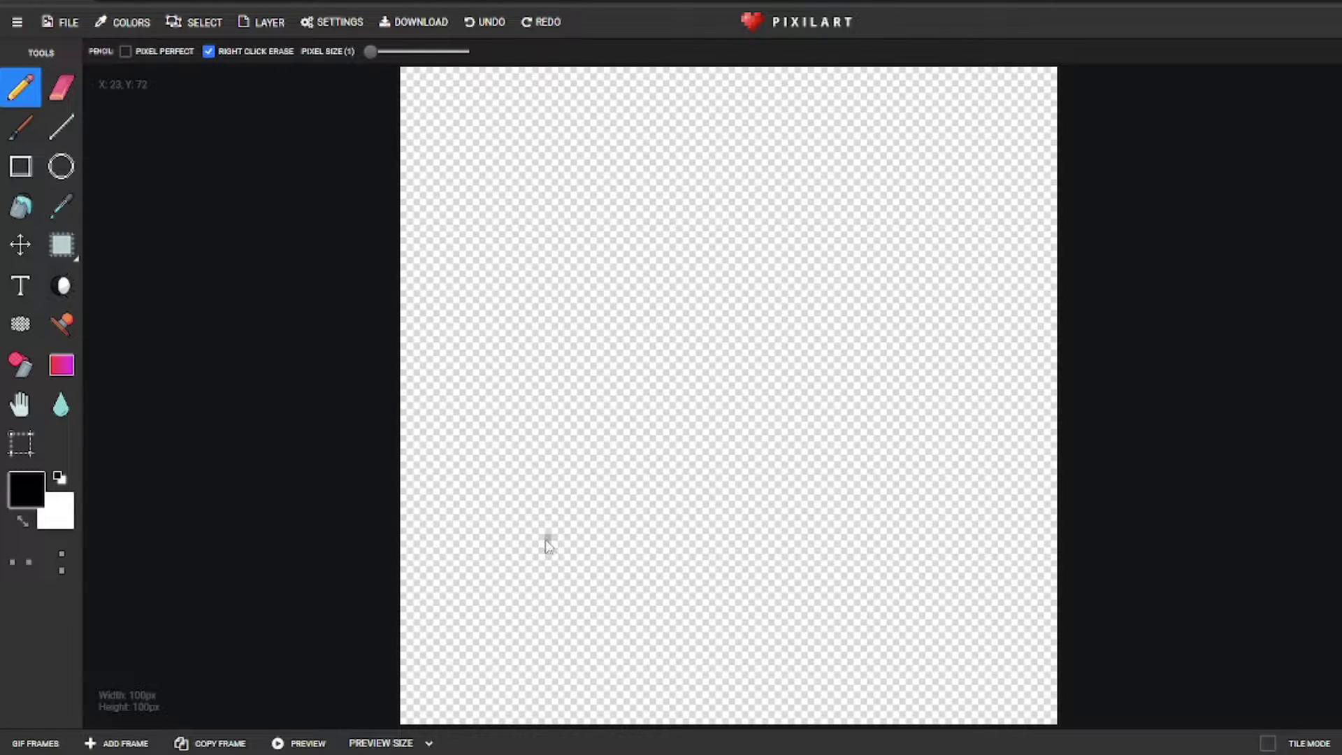
Finish the sword's black outline and fill it brown
mouse_move(503, 585)
mouse_down()
mouse_move(463, 650)
mouse_move(611, 656)
mouse_move(585, 607)
mouse_move(625, 559)
mouse_move(657, 540)
mouse_move(790, 538)
mouse_move(711, 465)
mouse_move(897, 321)
mouse_move(938, 134)
mouse_move(790, 205)
mouse_move(636, 357)
mouse_move(493, 453)
mouse_move(511, 575)
mouse_up()
click(20, 206)
click(783, 335)
Add red lines along the blade, guard and pommel, then download the drawing as a PNG
click(20, 88)
drag(877, 215, 653, 413)
drag(536, 419, 752, 517)
drag(518, 624, 523, 633)
drag(625, 307, 870, 128)
drag(968, 147, 830, 439)
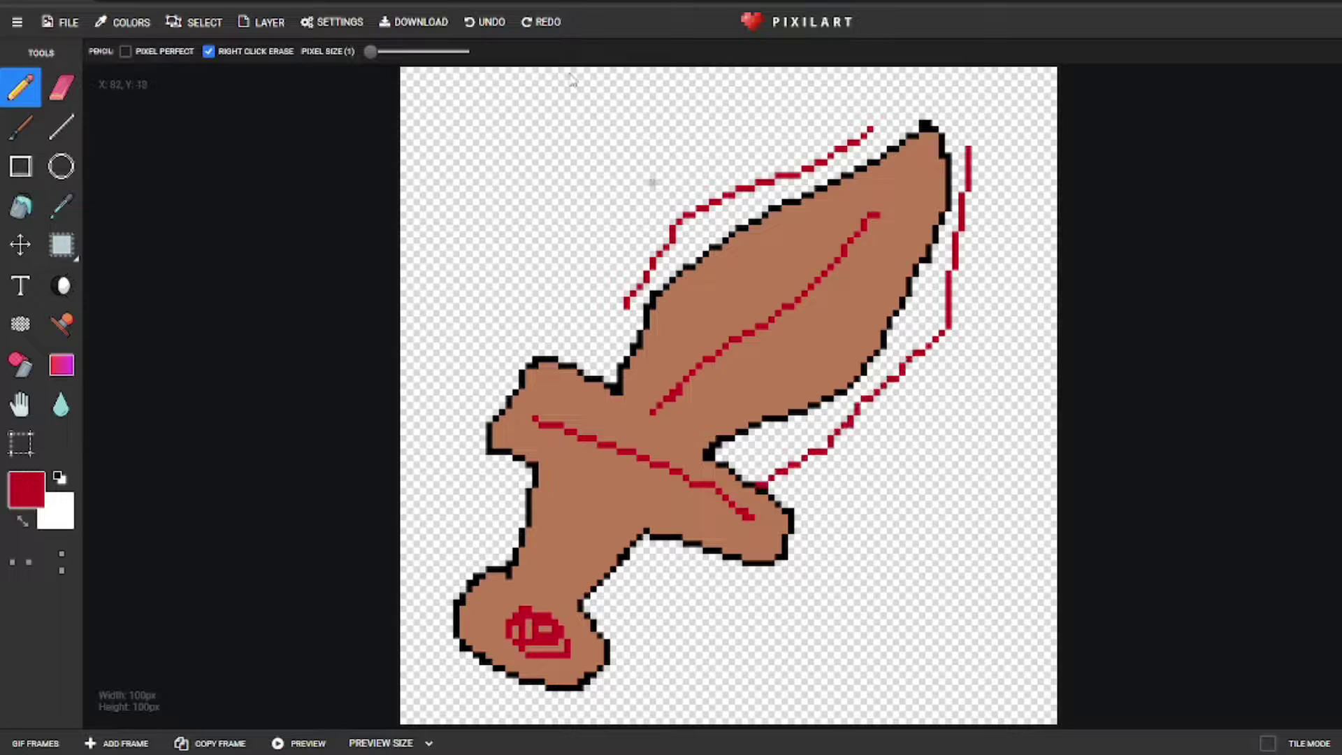
click(419, 23)
click(711, 362)
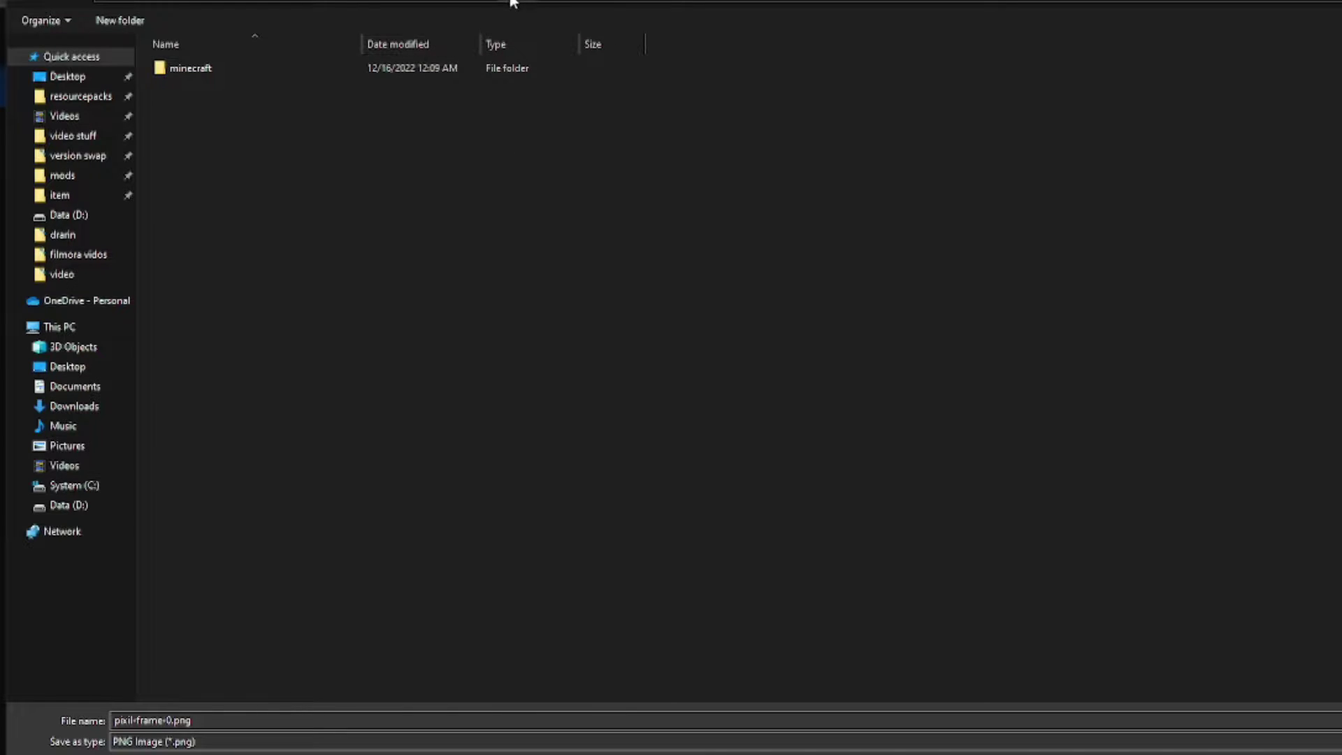
Save the sword image as netherite_sword.png in minecraft/optifine/cit/sword
double_click(378, 70)
double_click(217, 98)
double_click(220, 70)
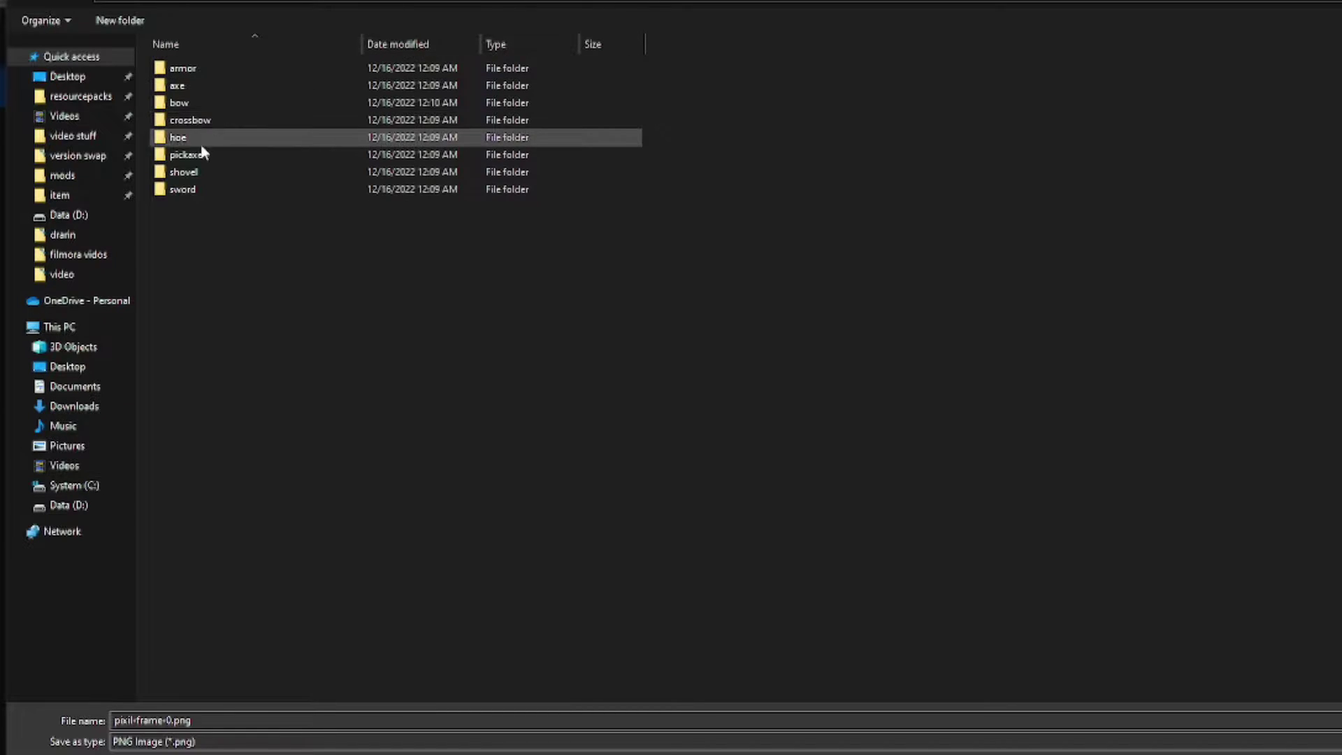
double_click(205, 182)
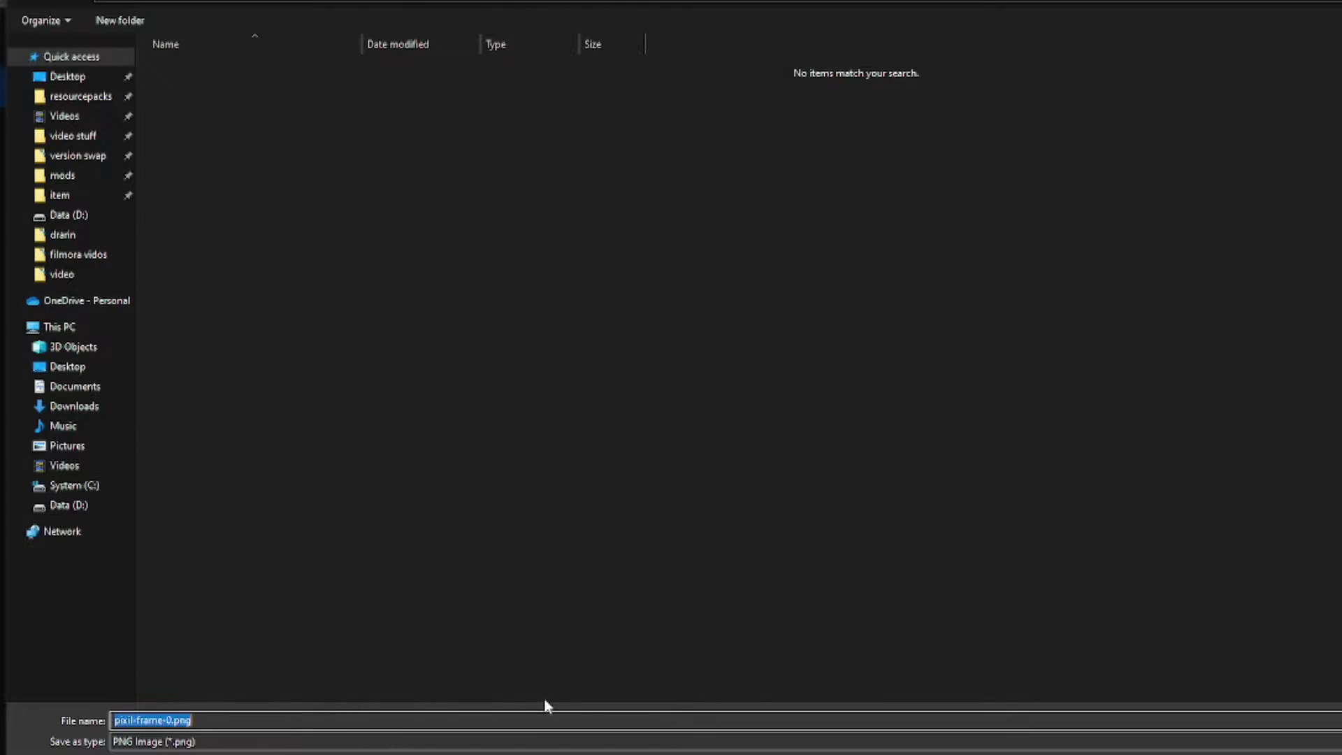
text(netherite_sword)
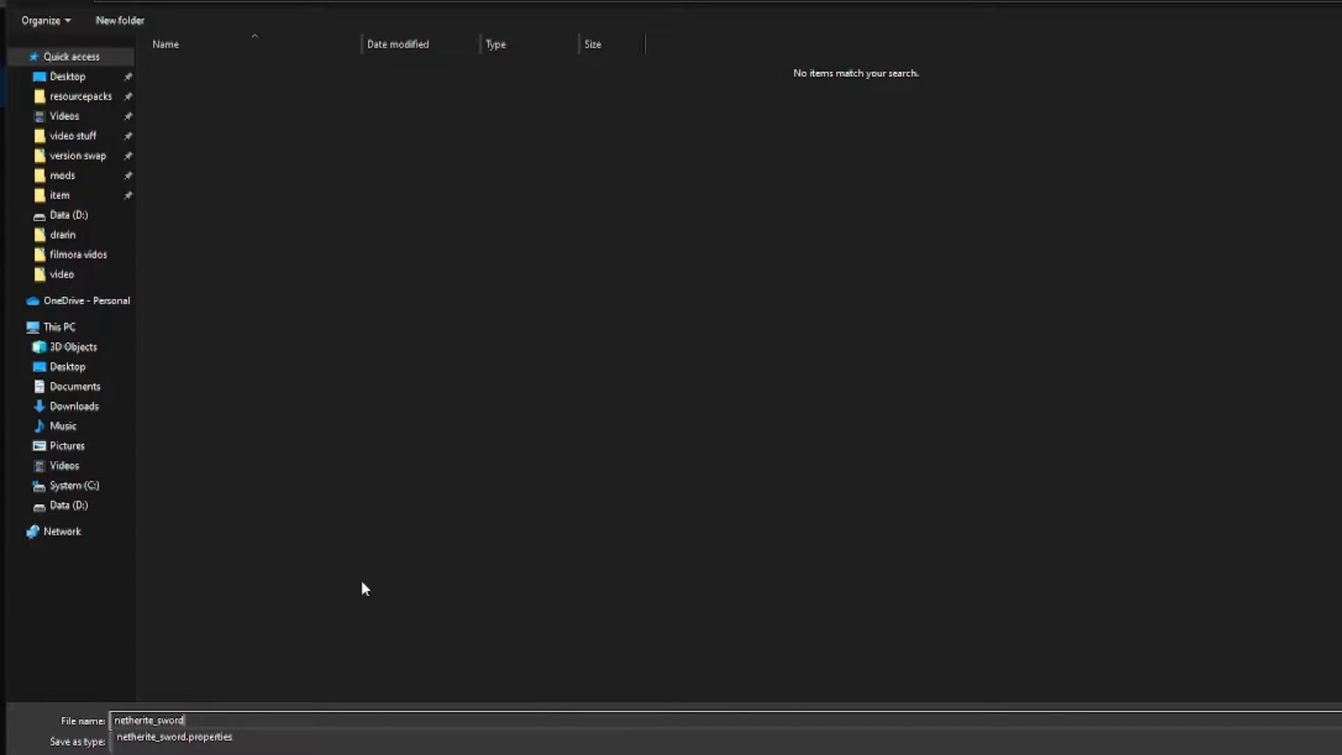
key(Return)
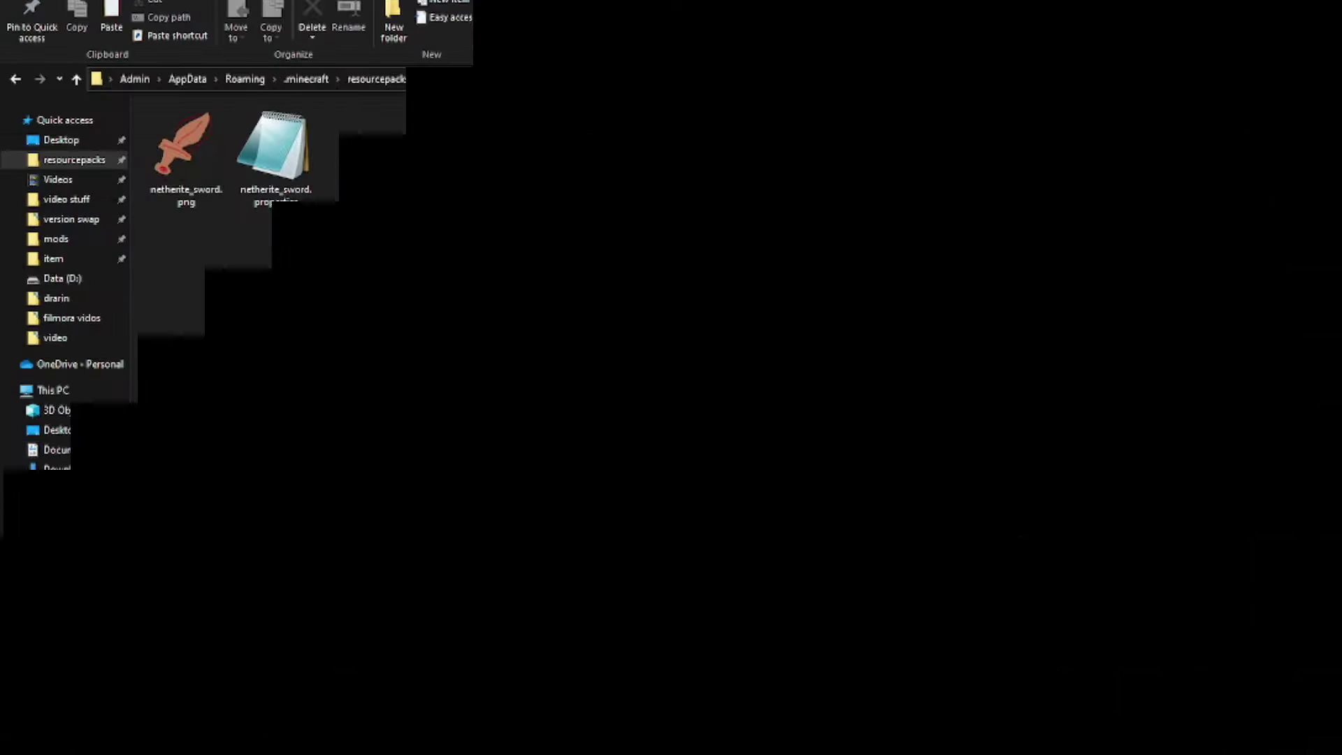
drag(632, 278, 554, 210)
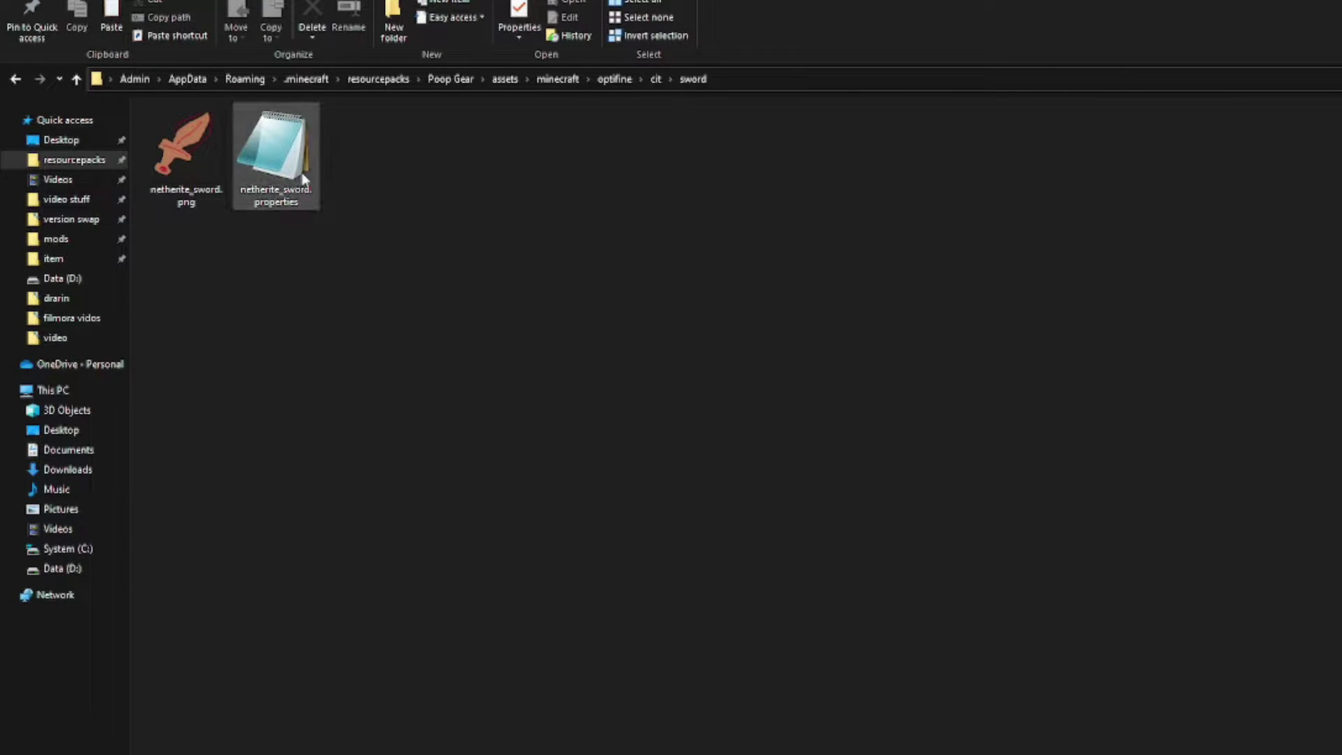
right_click(461, 205)
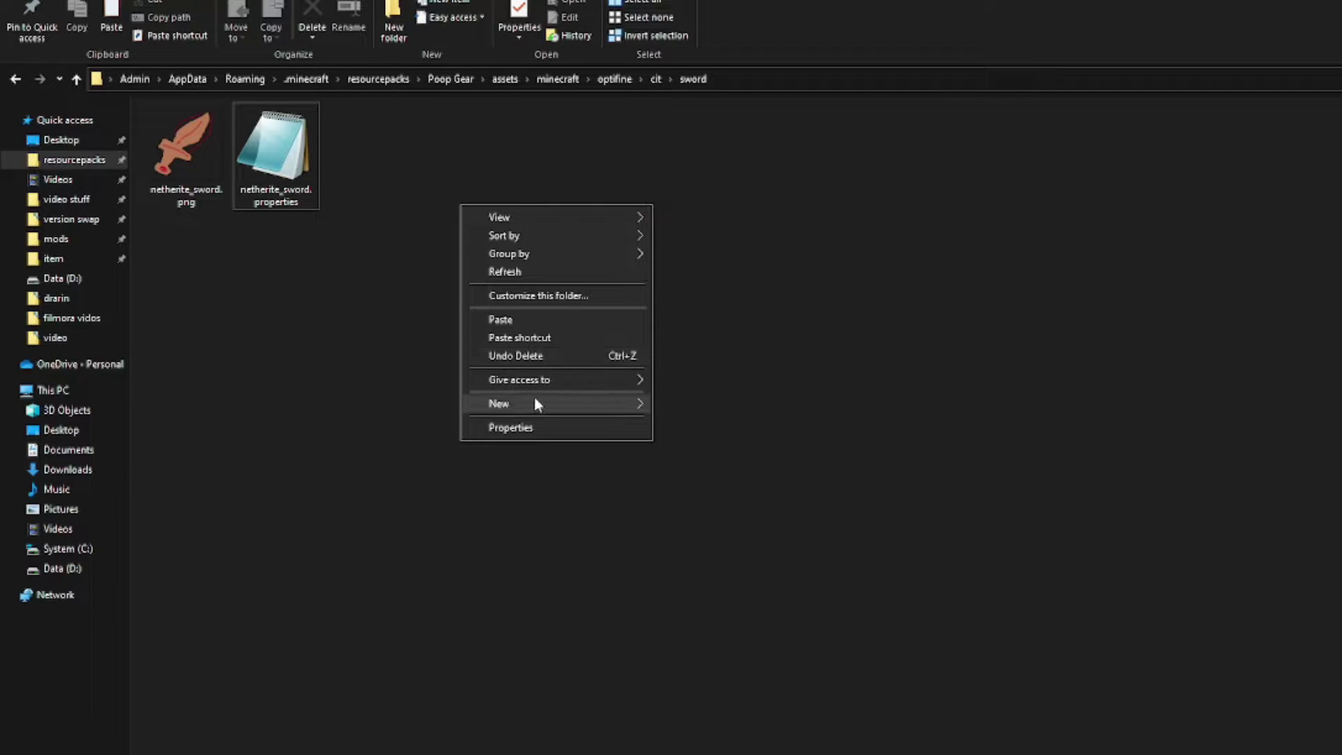
mouse_move(542, 398)
click(619, 272)
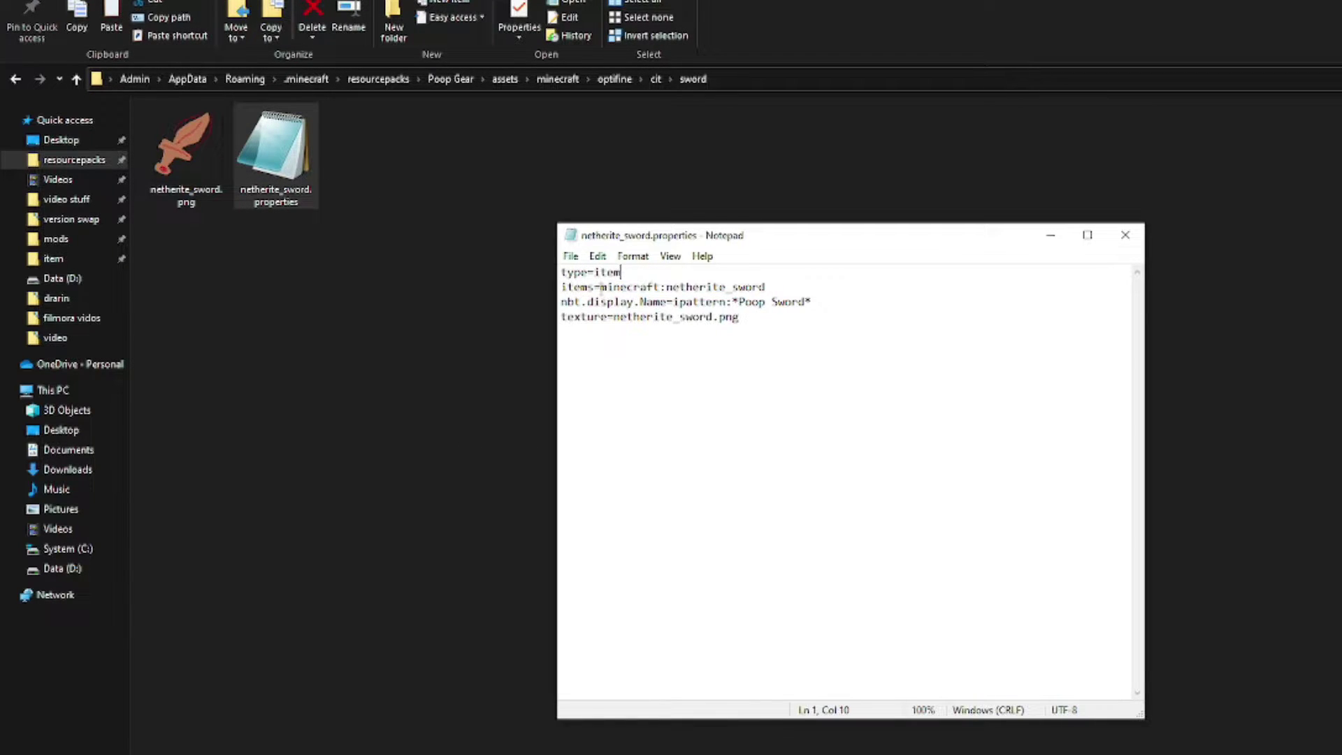
drag(600, 287, 677, 292)
click(665, 287)
click(773, 286)
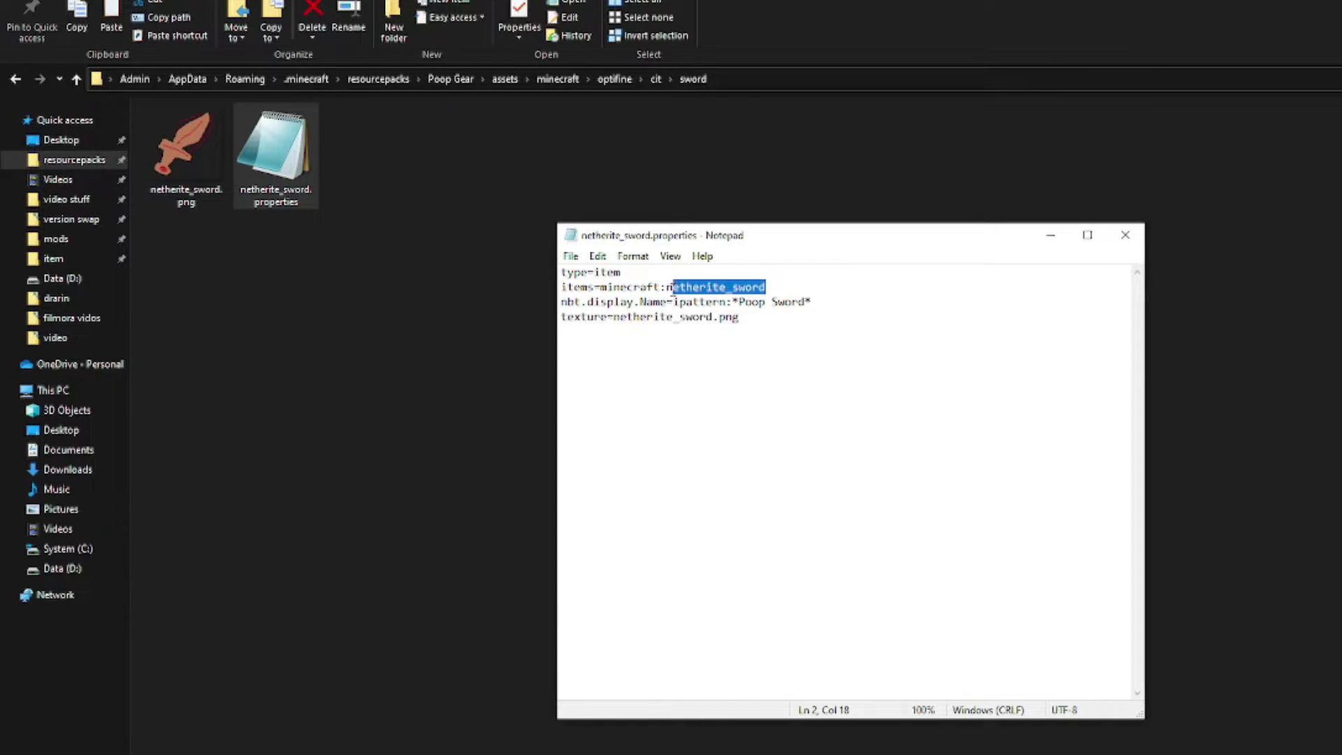
click(669, 294)
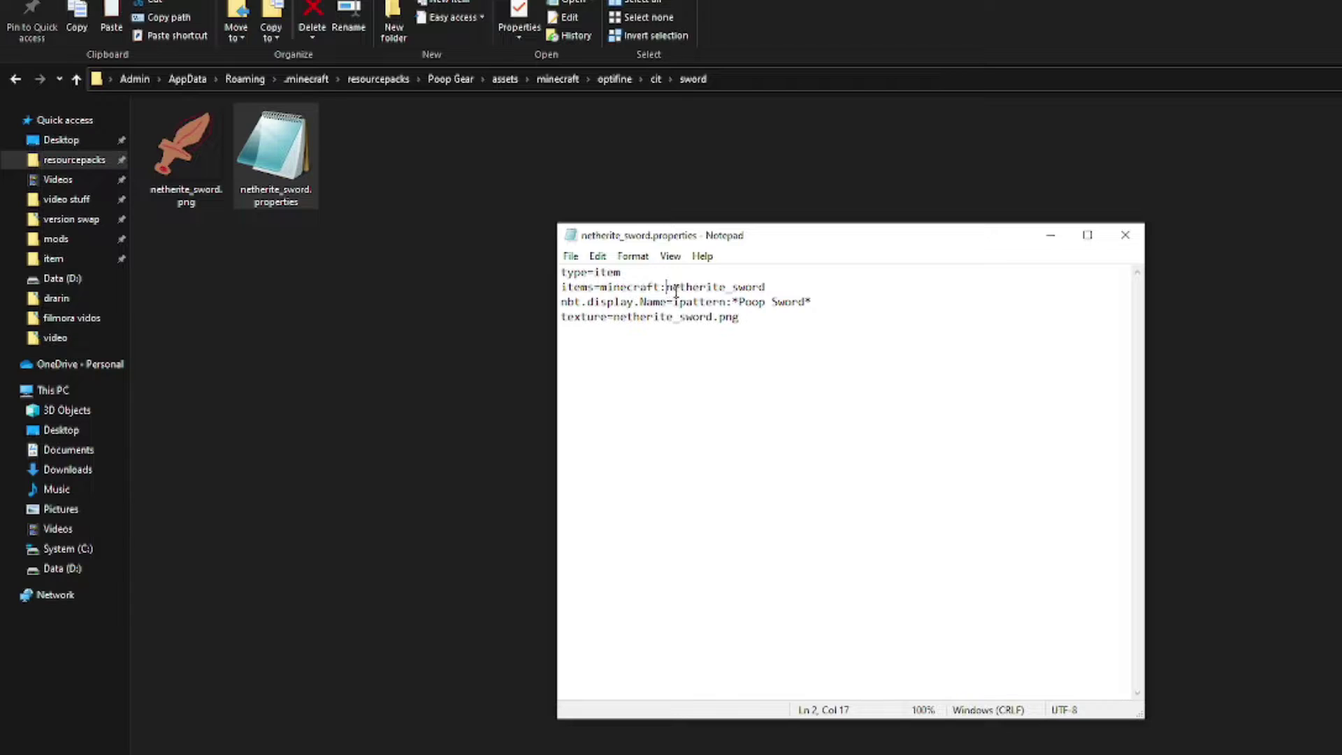
drag(675, 292, 762, 286)
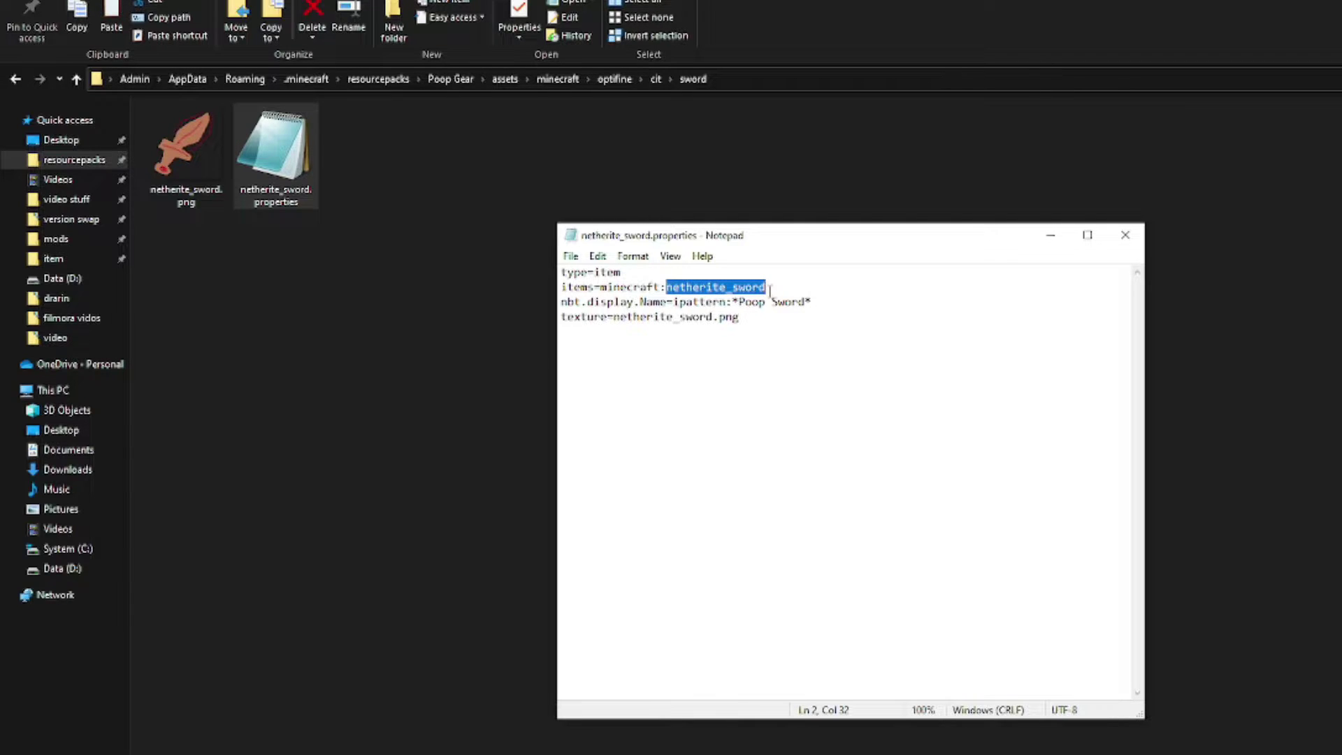
click(768, 288)
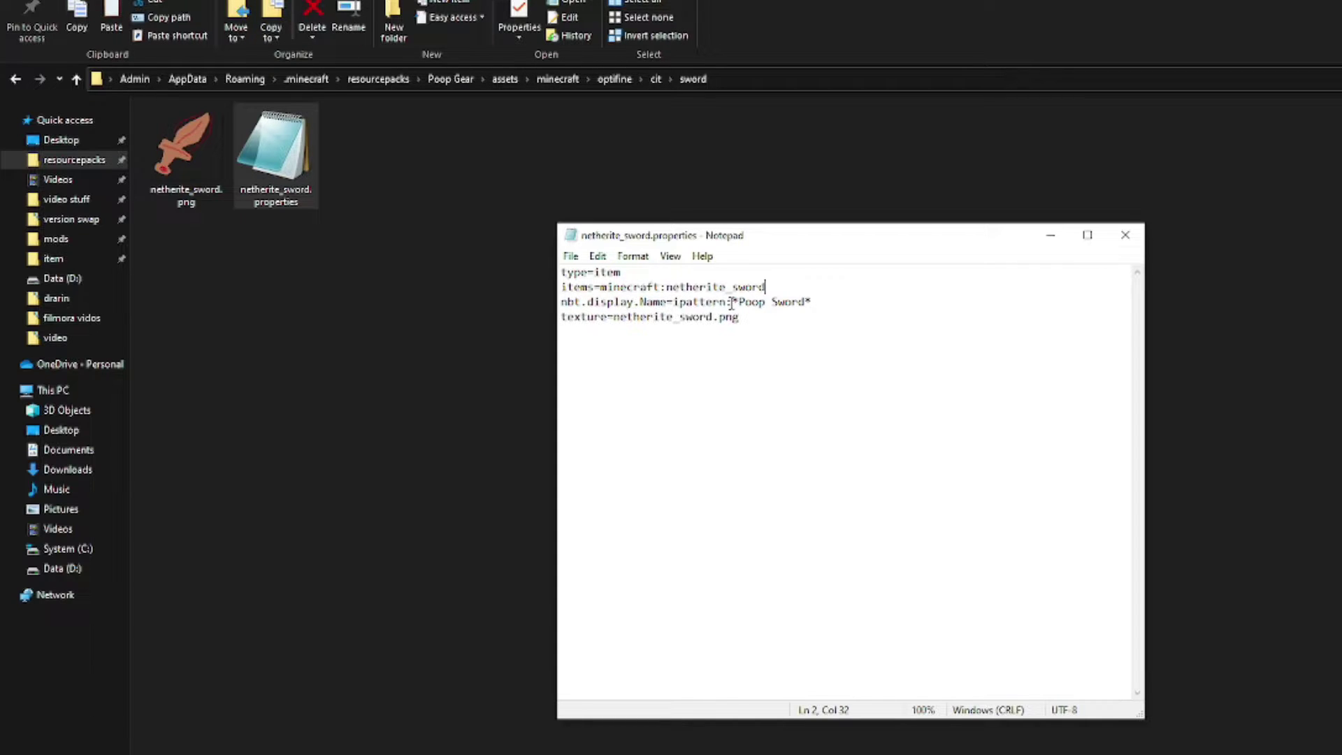
mouse_move(740, 302)
mouse_down()
mouse_move(805, 305)
mouse_move(744, 308)
mouse_up()
click(778, 304)
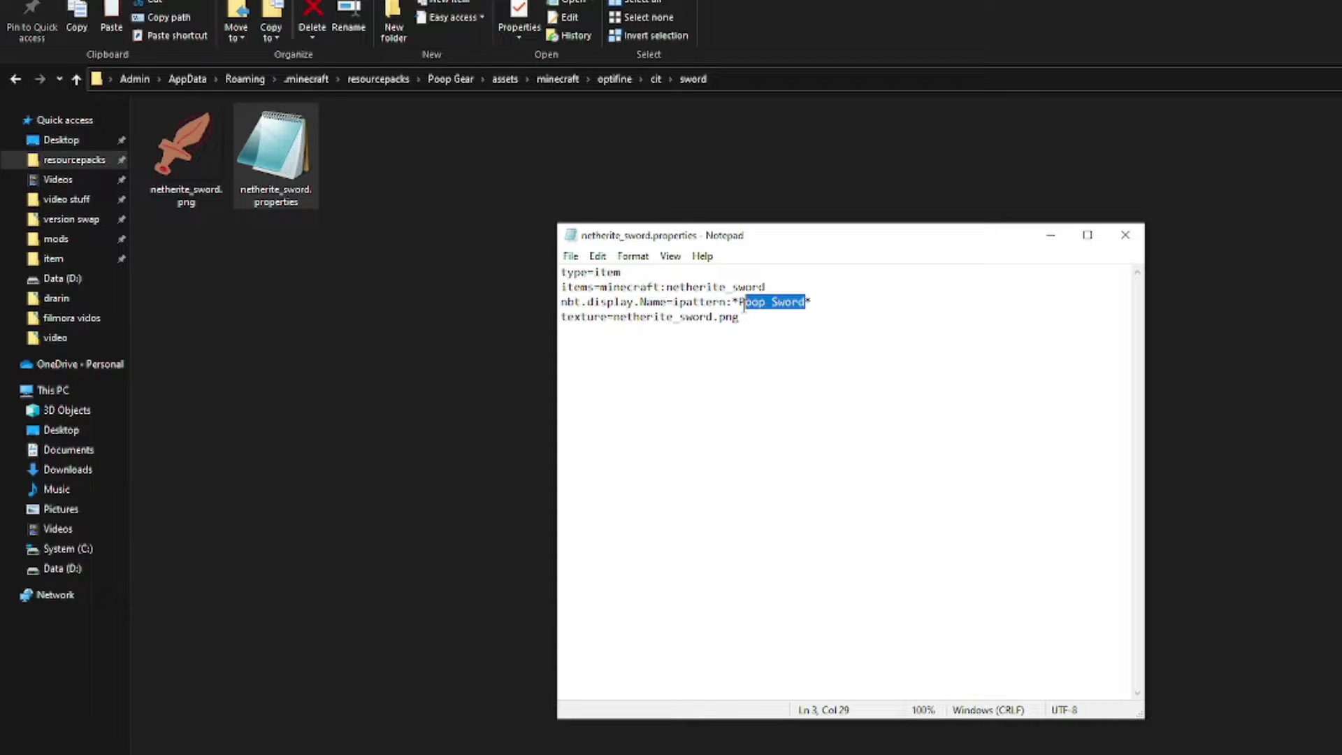
click(815, 301)
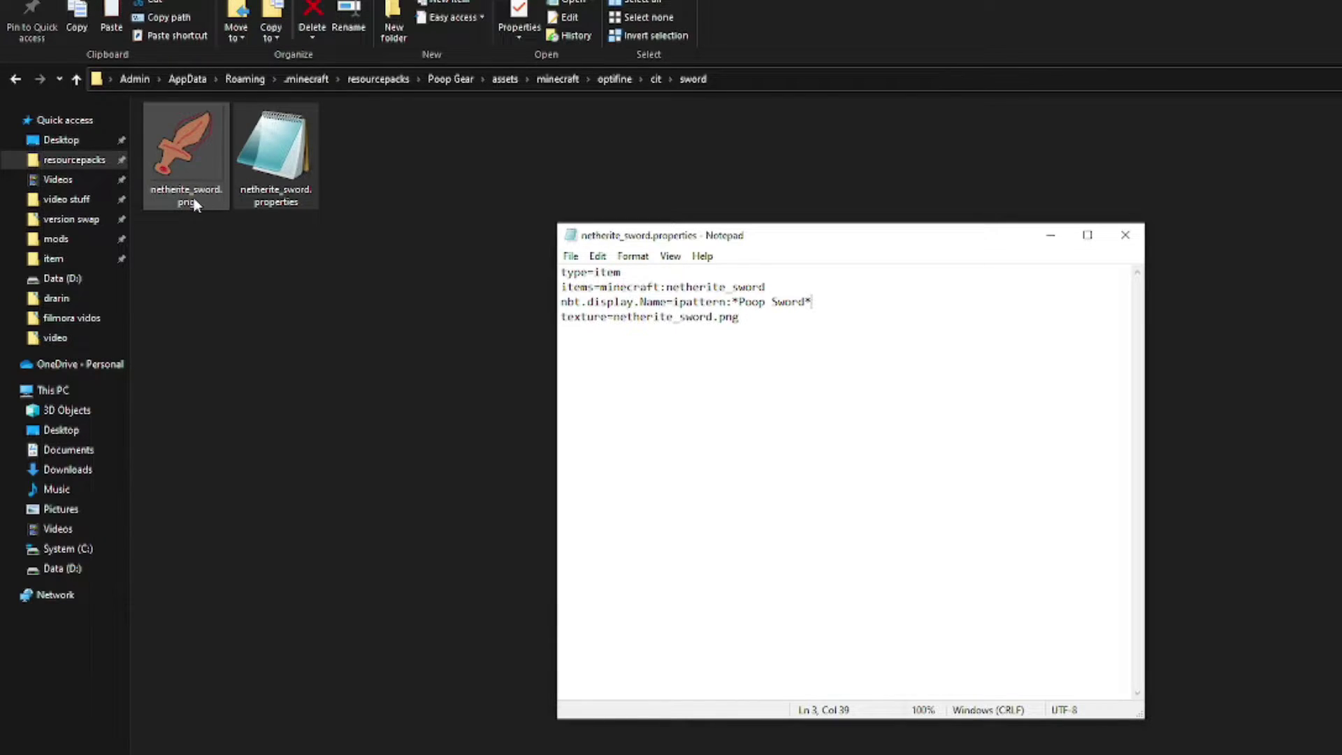
click(1125, 235)
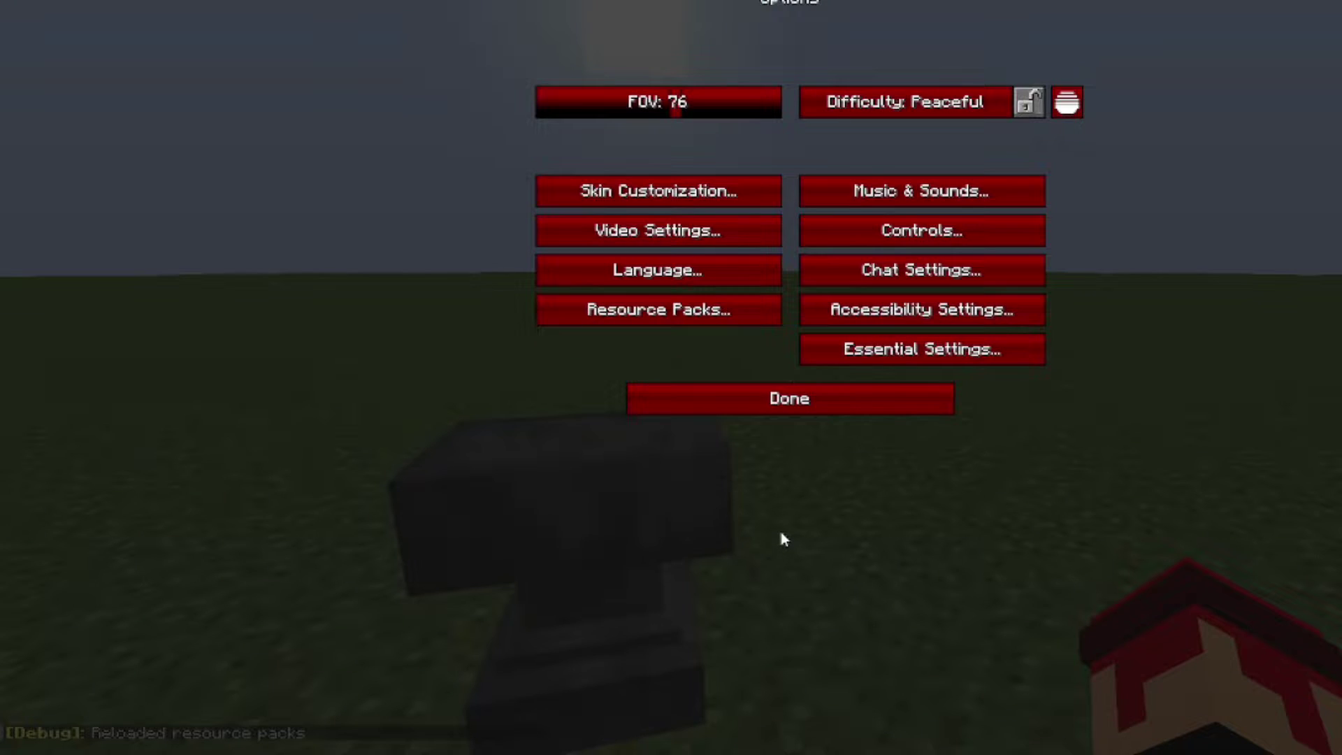
Walk around the anvil, swing the custom-textured Poop Sword and strike the villager
key(Escape)
key(F3)
key(s)
key(F3)
key(w)
click(680, 377)
click(679, 378)
click(679, 377)
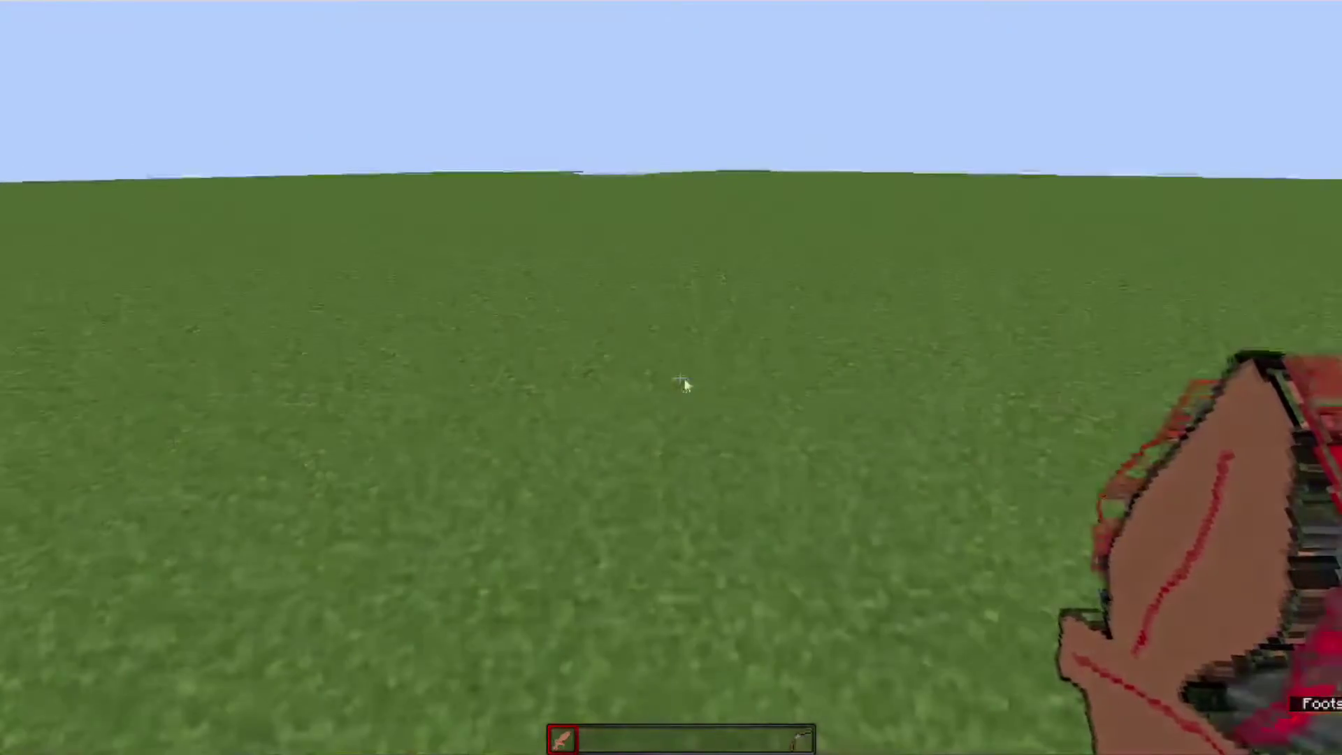
key(e)
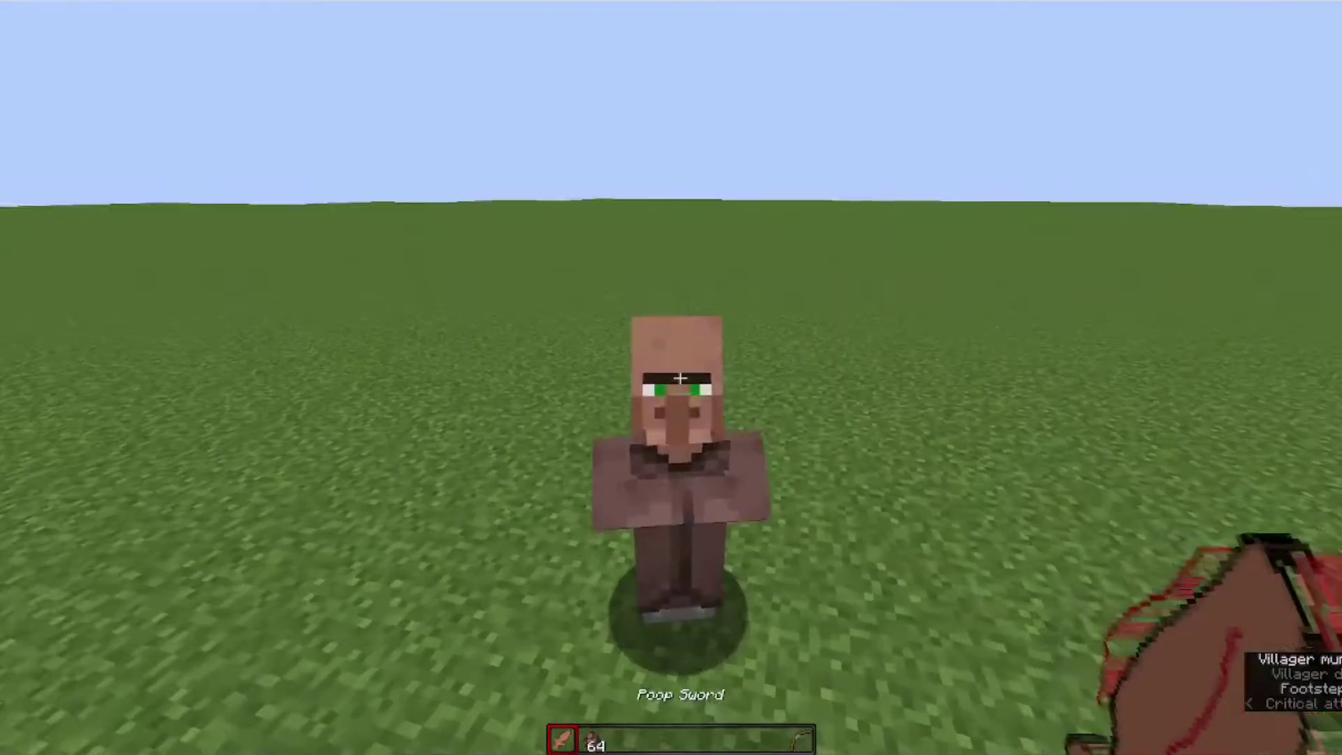
click(680, 378)
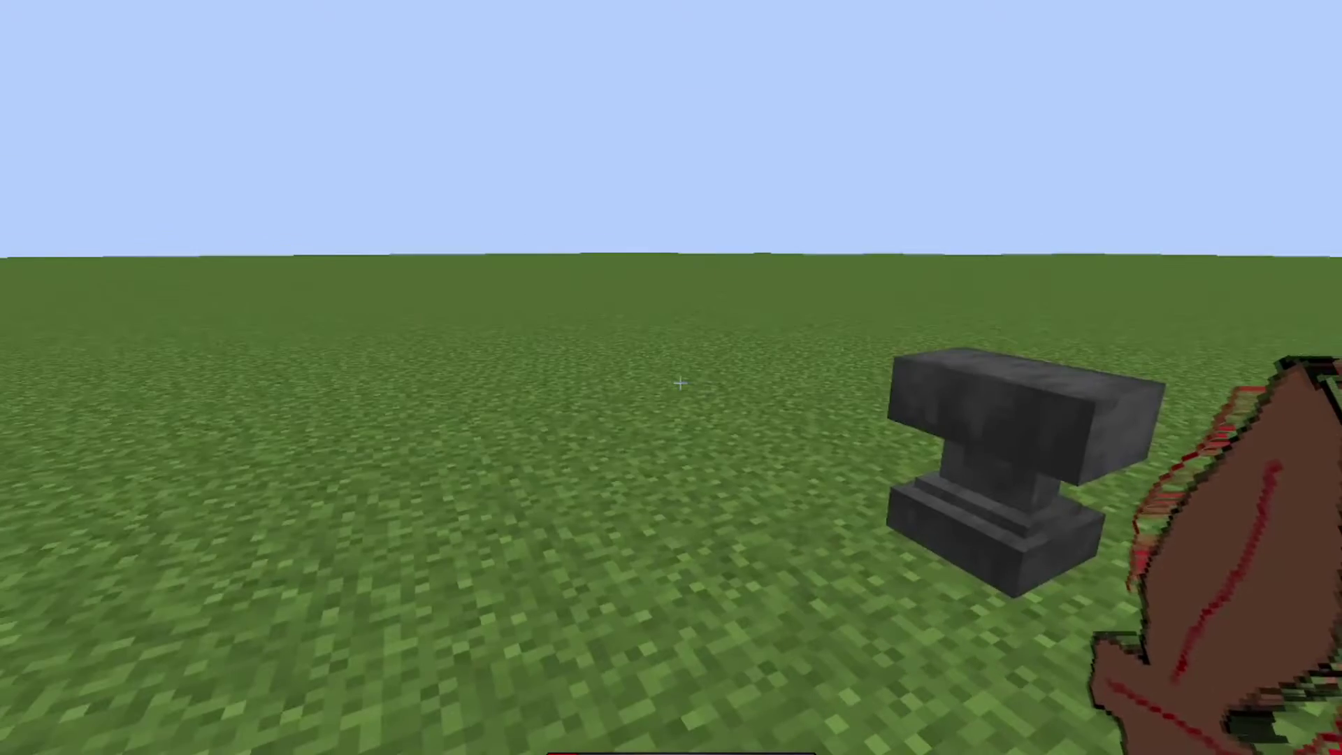
Check Custom Items under Options > Video Settings > Quality
key(Escape)
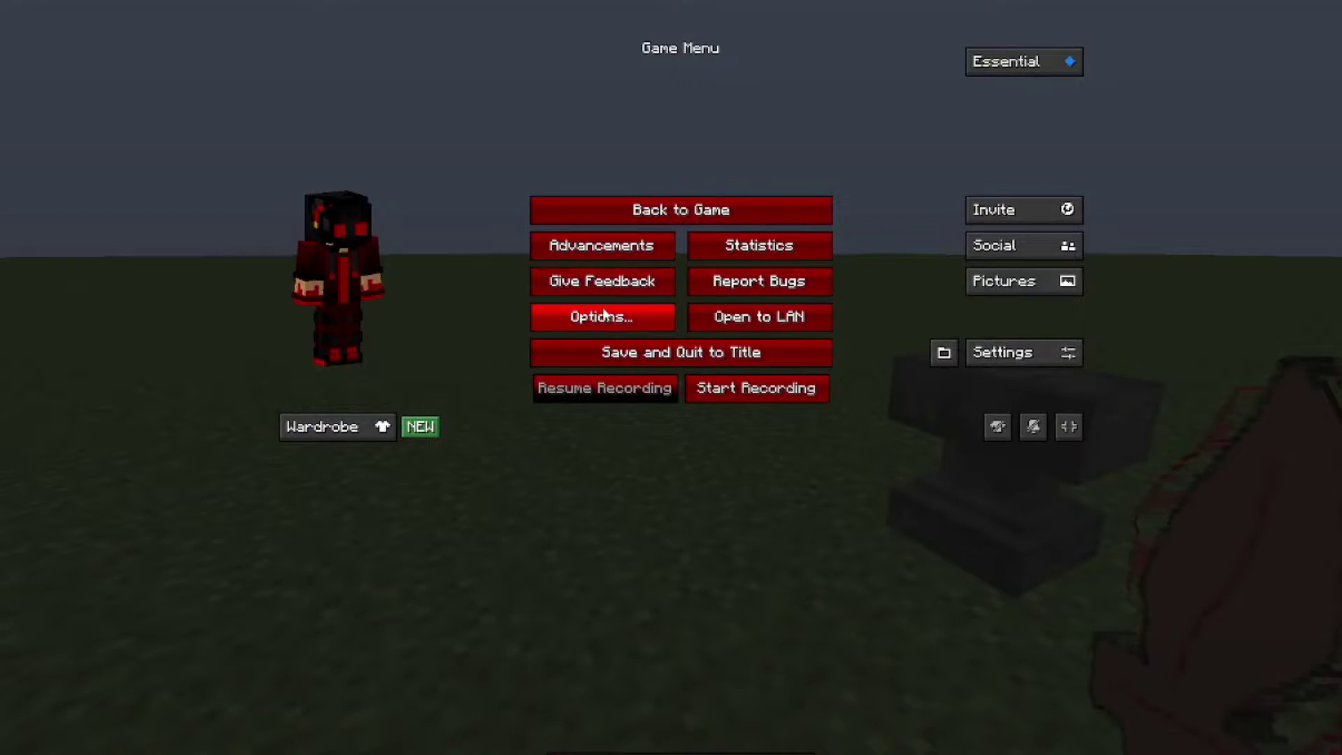
click(603, 314)
click(611, 219)
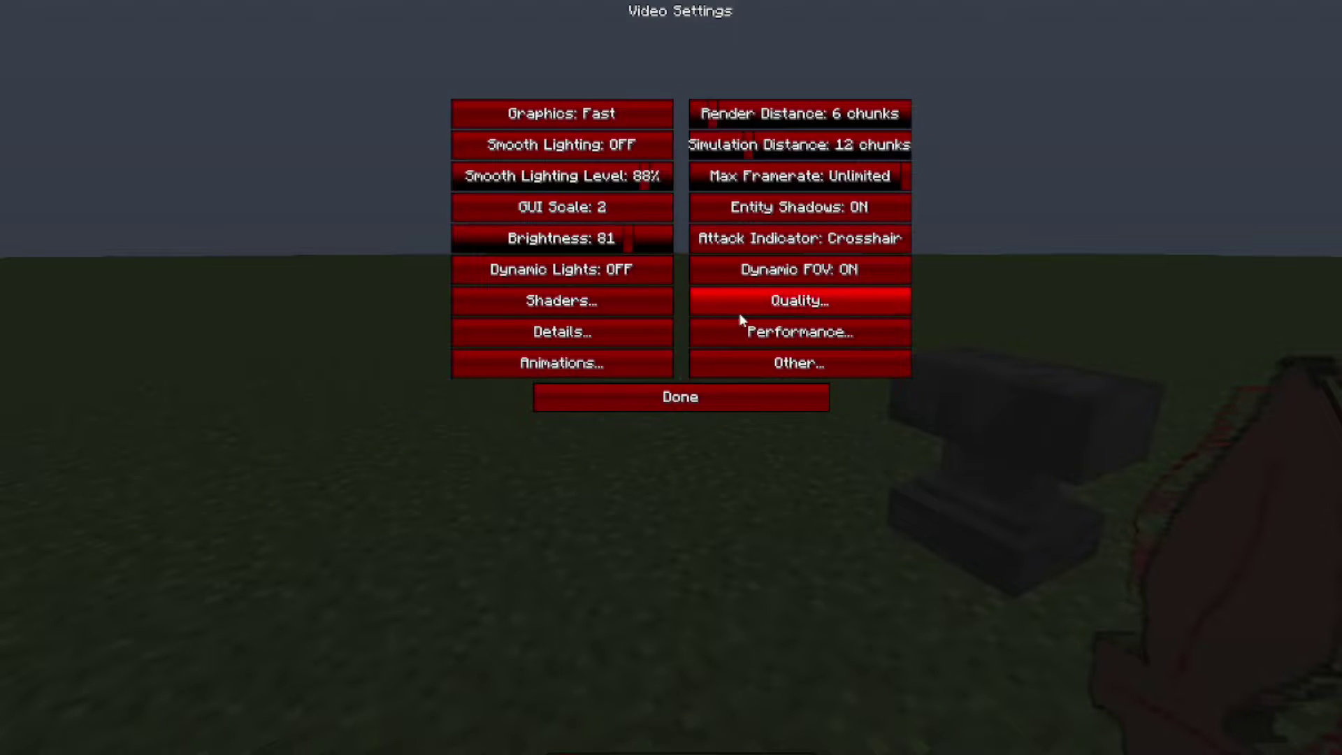
click(908, 299)
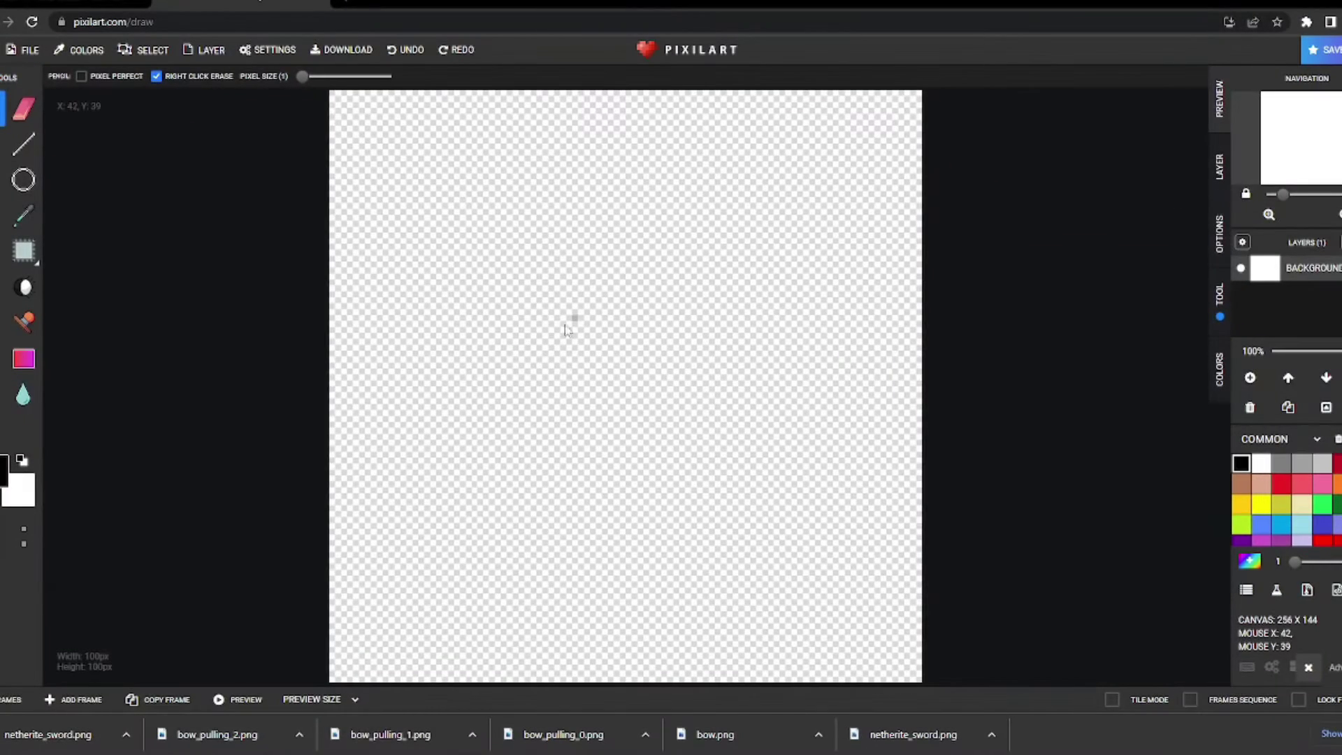
Draw a black bow outline and fill its upper part brown
mouse_move(444, 215)
mouse_down()
mouse_move(650, 220)
mouse_move(767, 552)
mouse_move(615, 323)
mouse_move(456, 210)
mouse_move(552, 419)
mouse_up()
drag(666, 524, 769, 548)
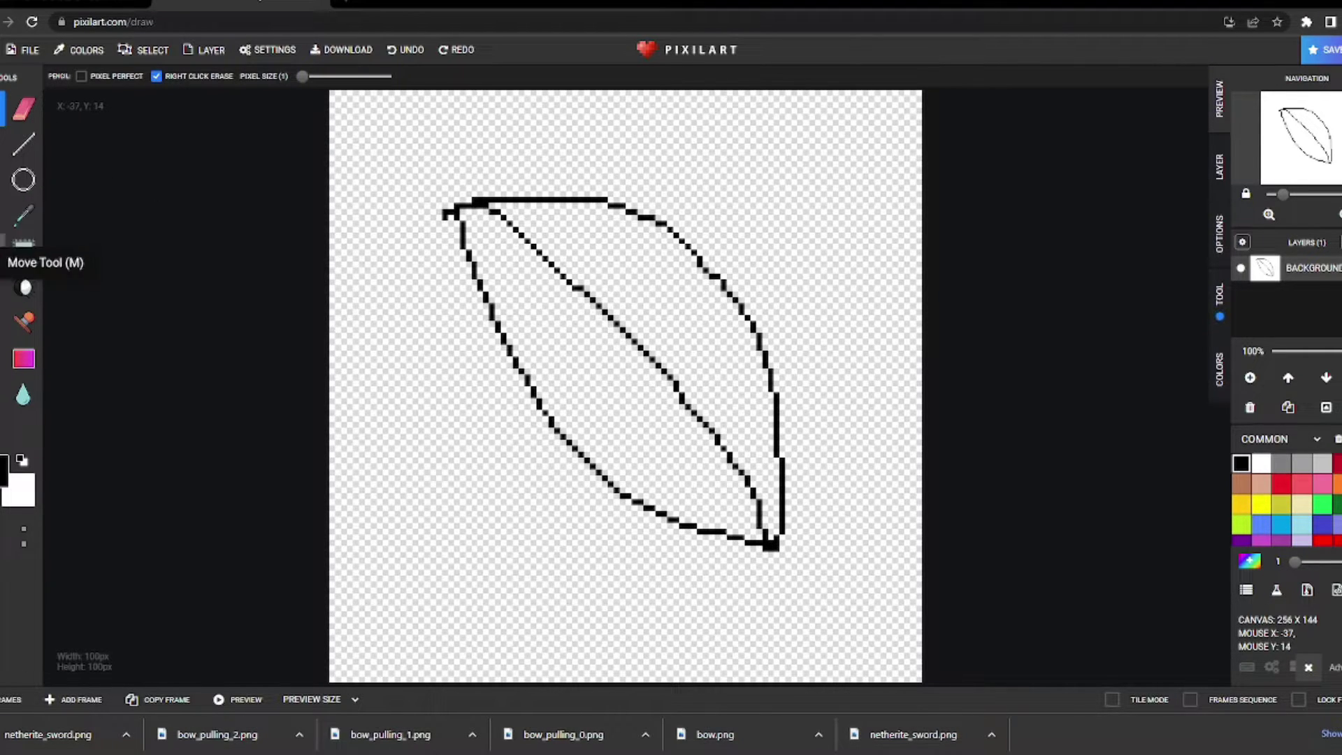
click(23, 215)
click(1242, 484)
click(683, 371)
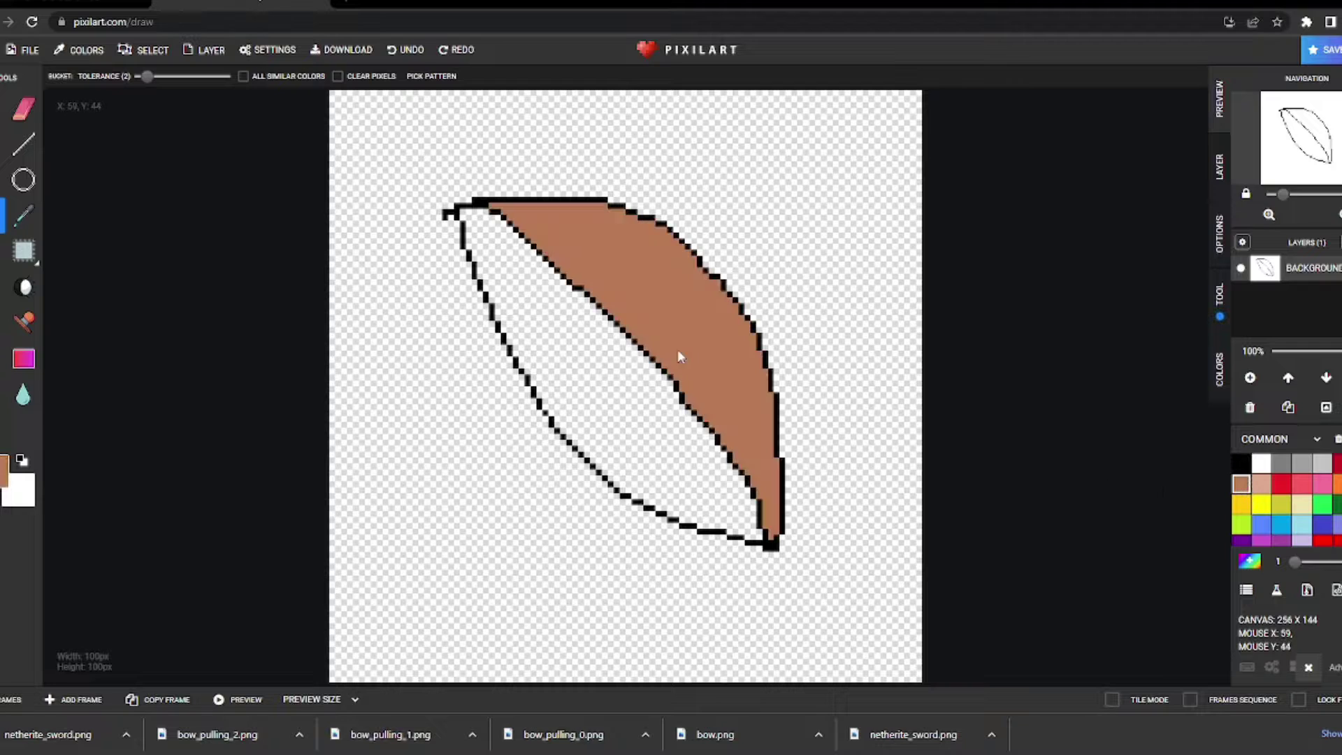
Download the bow as bow.png into the cit/bow folder
click(350, 50)
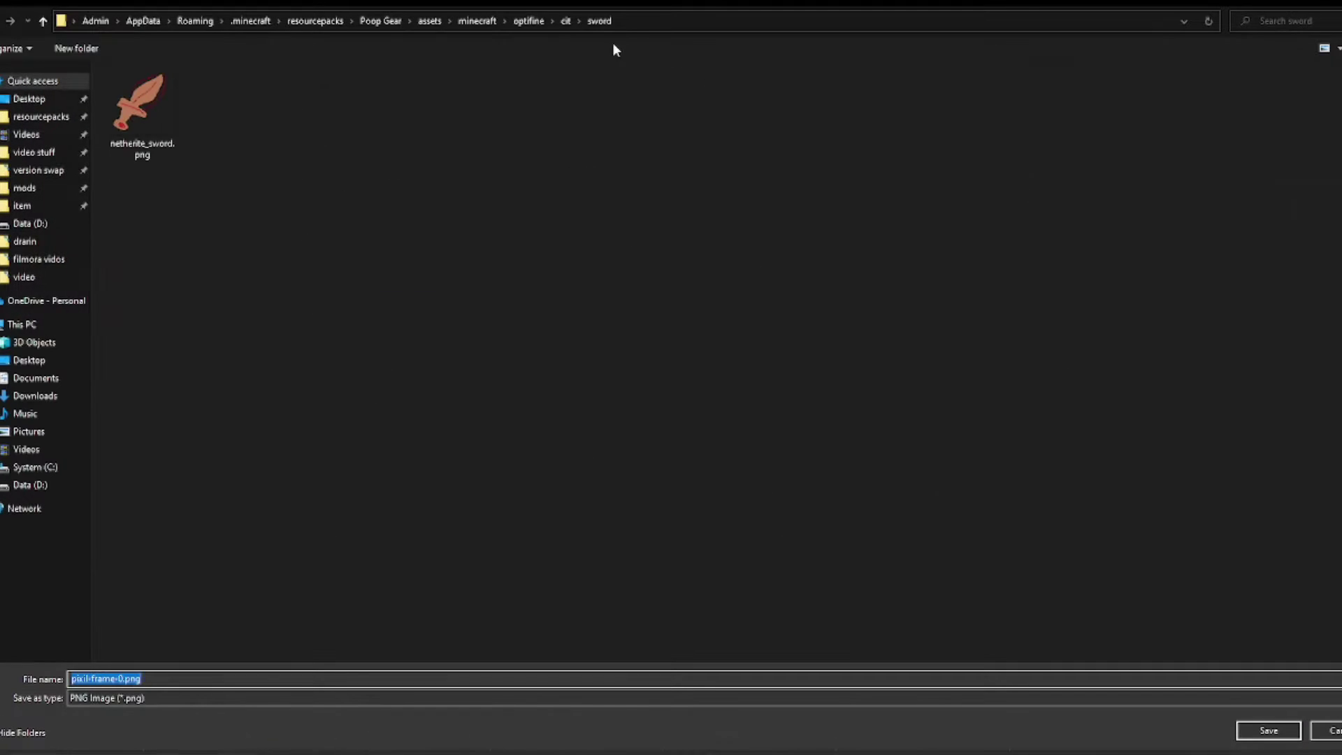
click(567, 21)
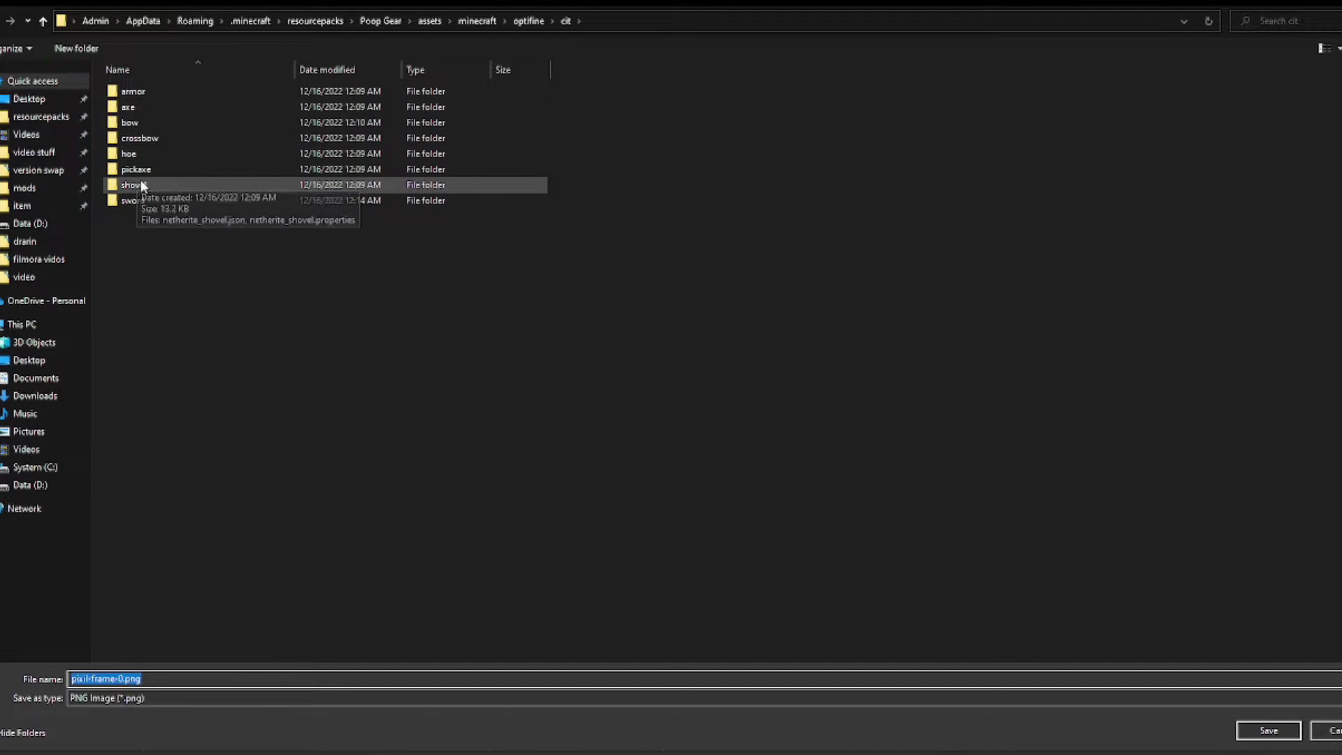
double_click(139, 123)
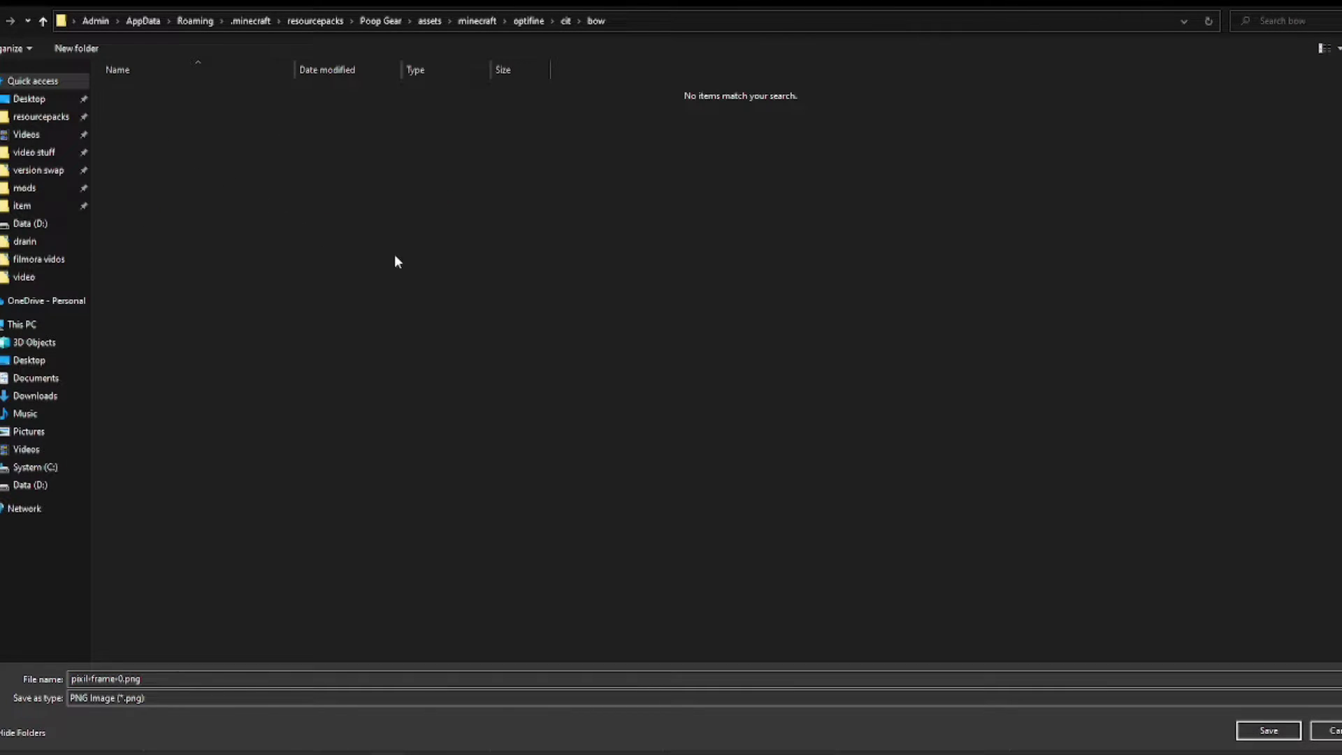
click(229, 672)
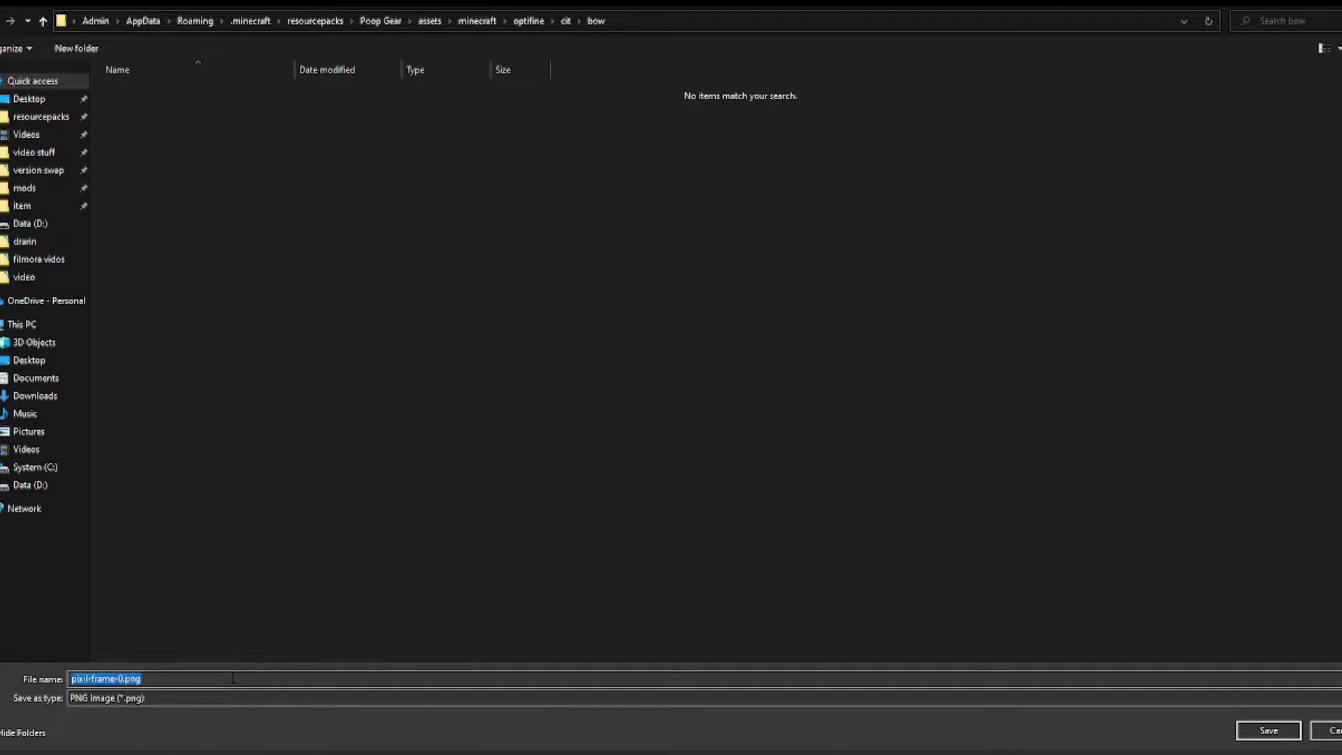
text(bow)
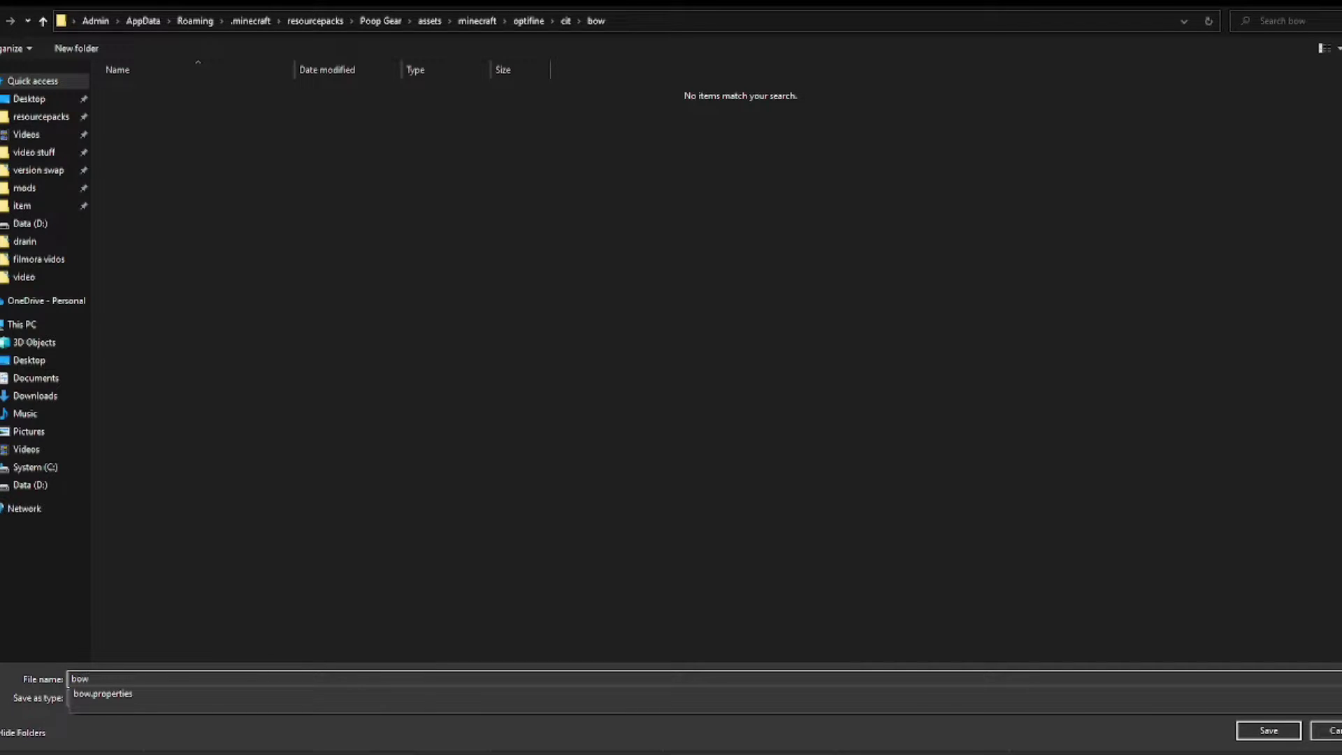
key(Return)
key(Escape)
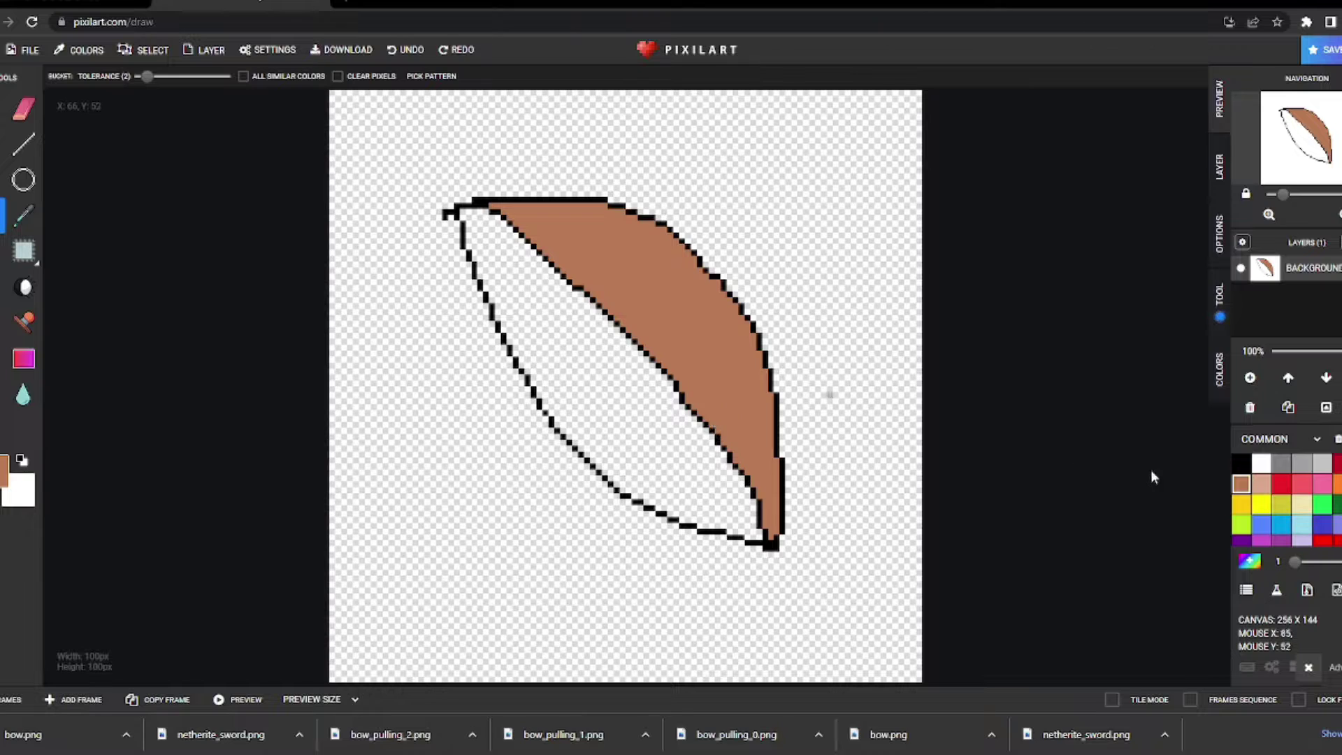
Draw a magenta 2 onto the bow
click(1242, 462)
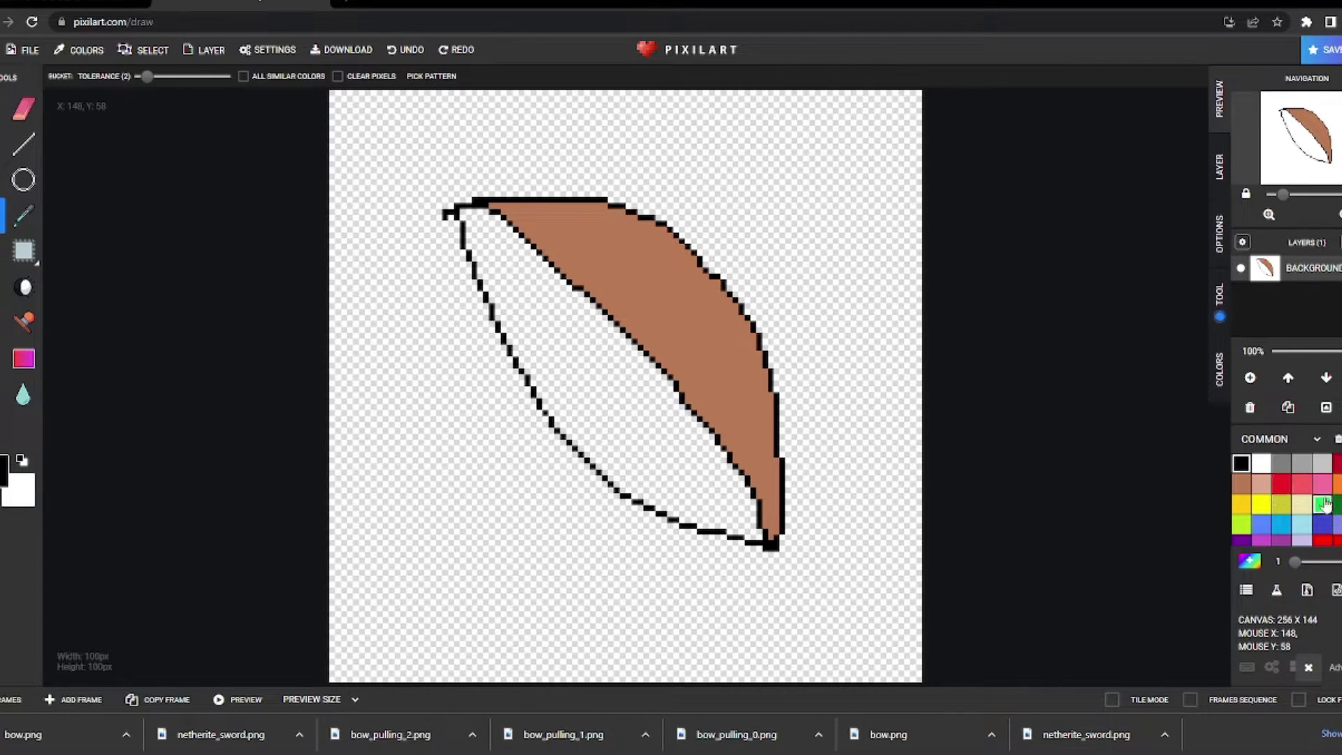
click(1261, 541)
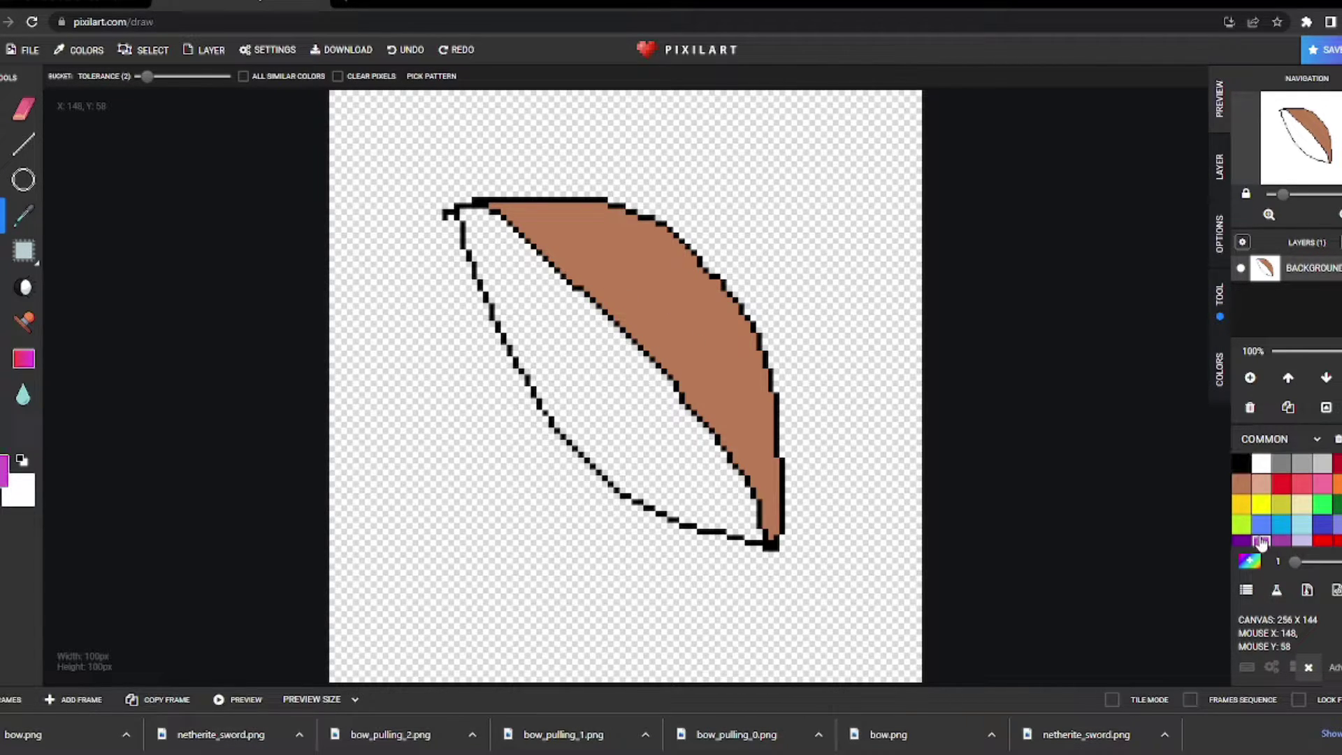
click(624, 288)
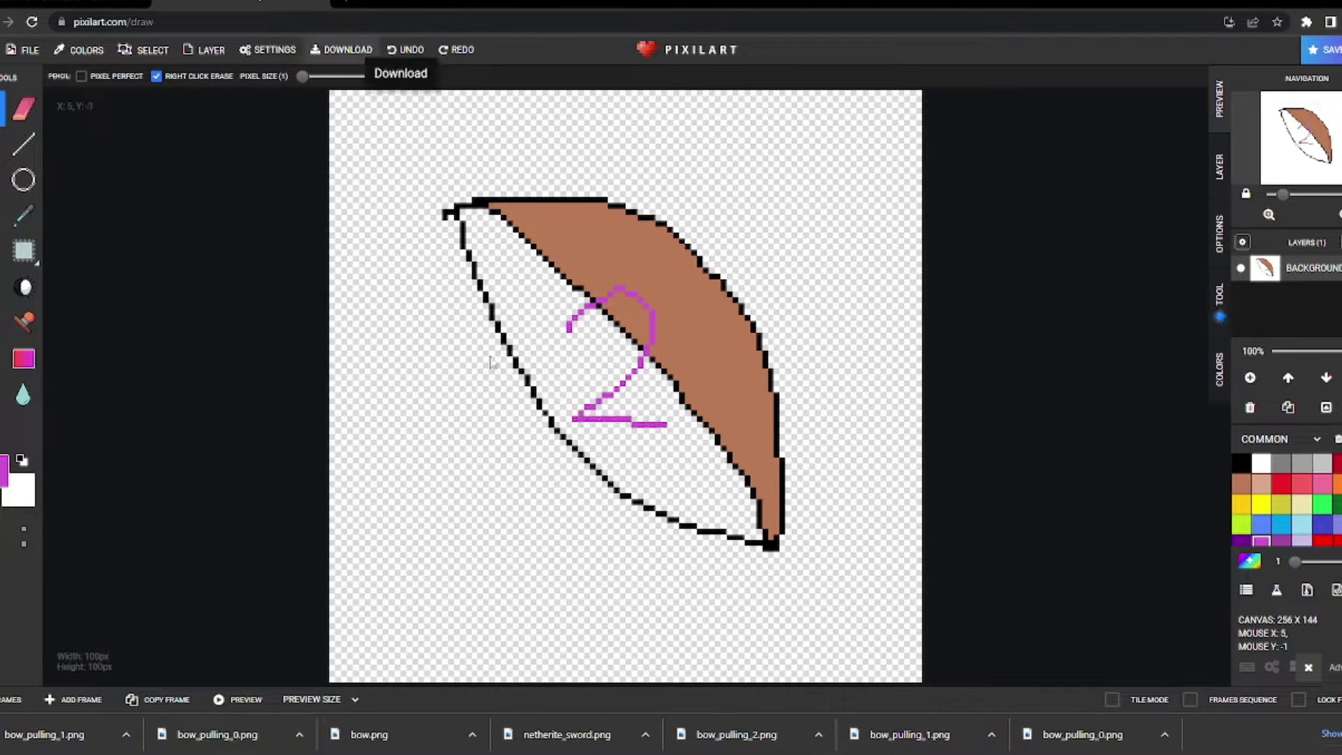
Export the drawing as bow_pulling_2.png in the bow folder
click(340, 50)
click(590, 358)
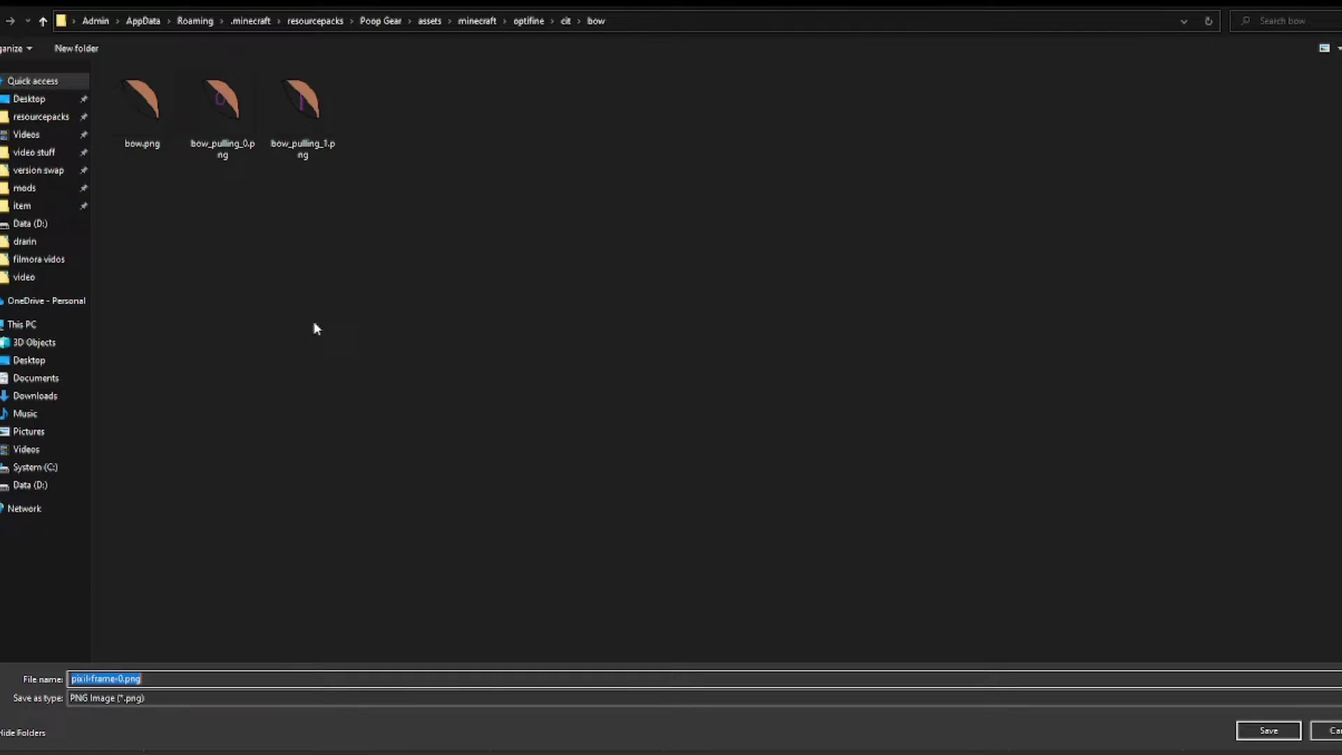
click(302, 112)
click(128, 678)
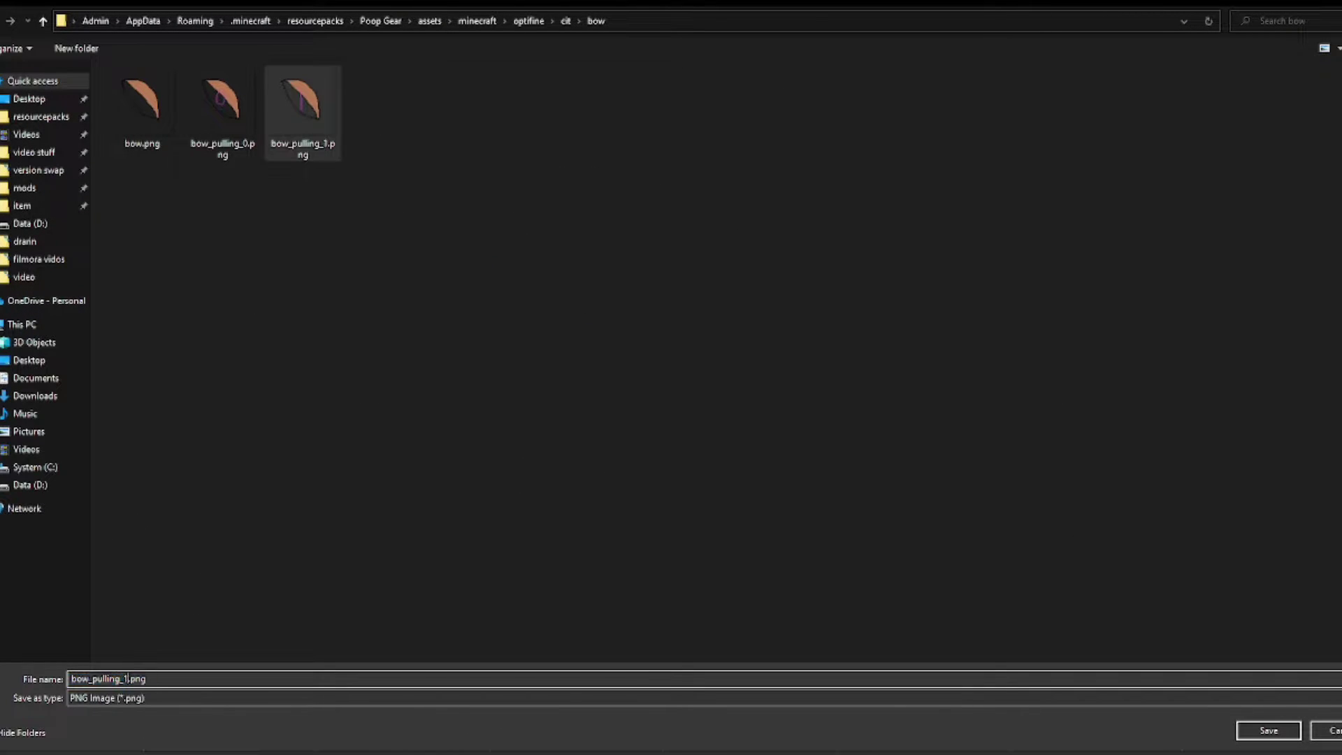
key(BackSpace)
text(2)
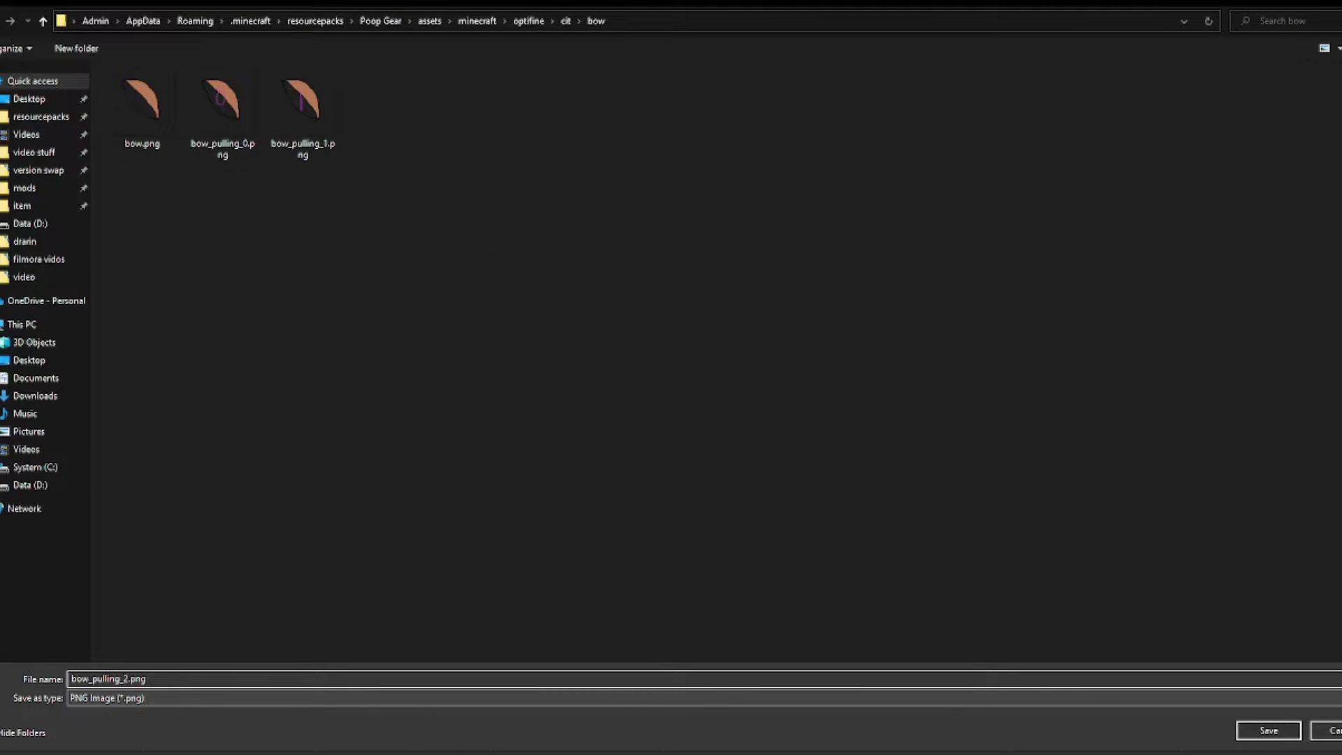
key(Return)
click(534, 618)
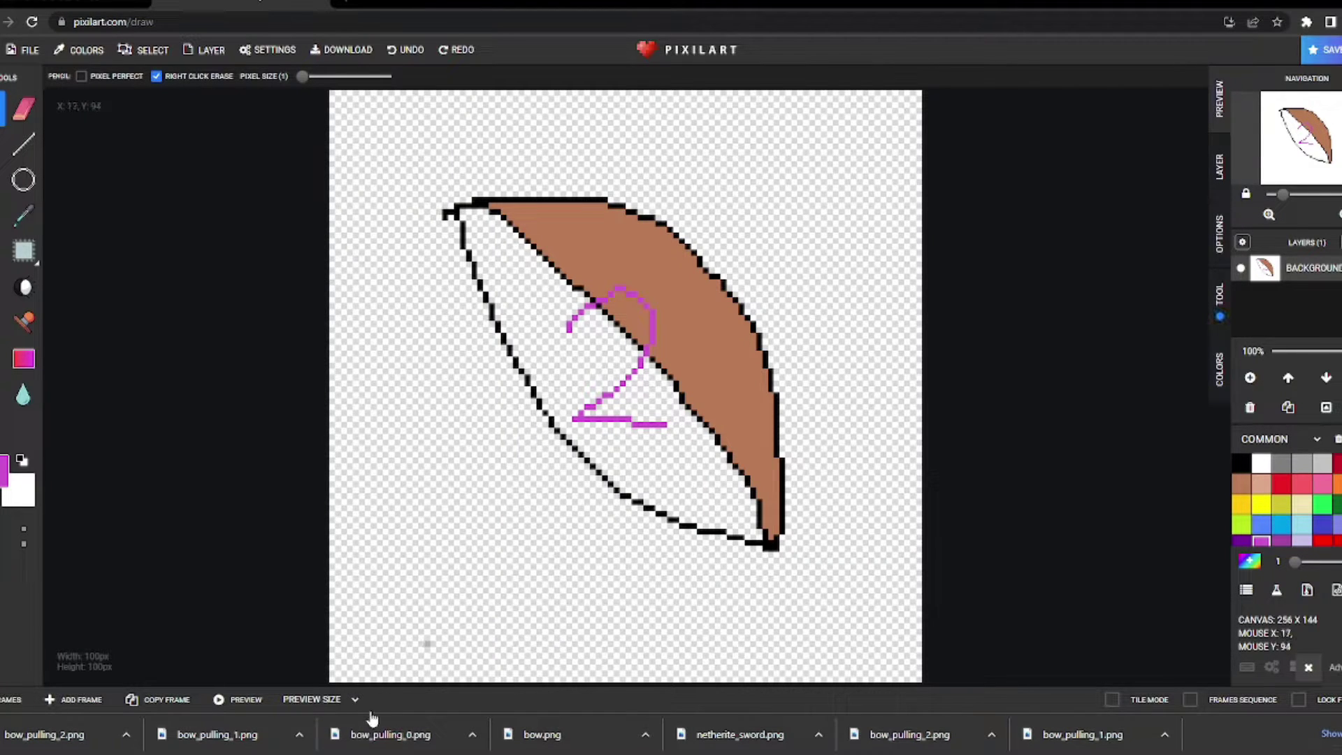
key(alt+Tab)
Open bow.properties in Notepad and highlight the items line and the *Poop Bow* name pattern
drag(592, 320, 616, 368)
drag(442, 298, 645, 318)
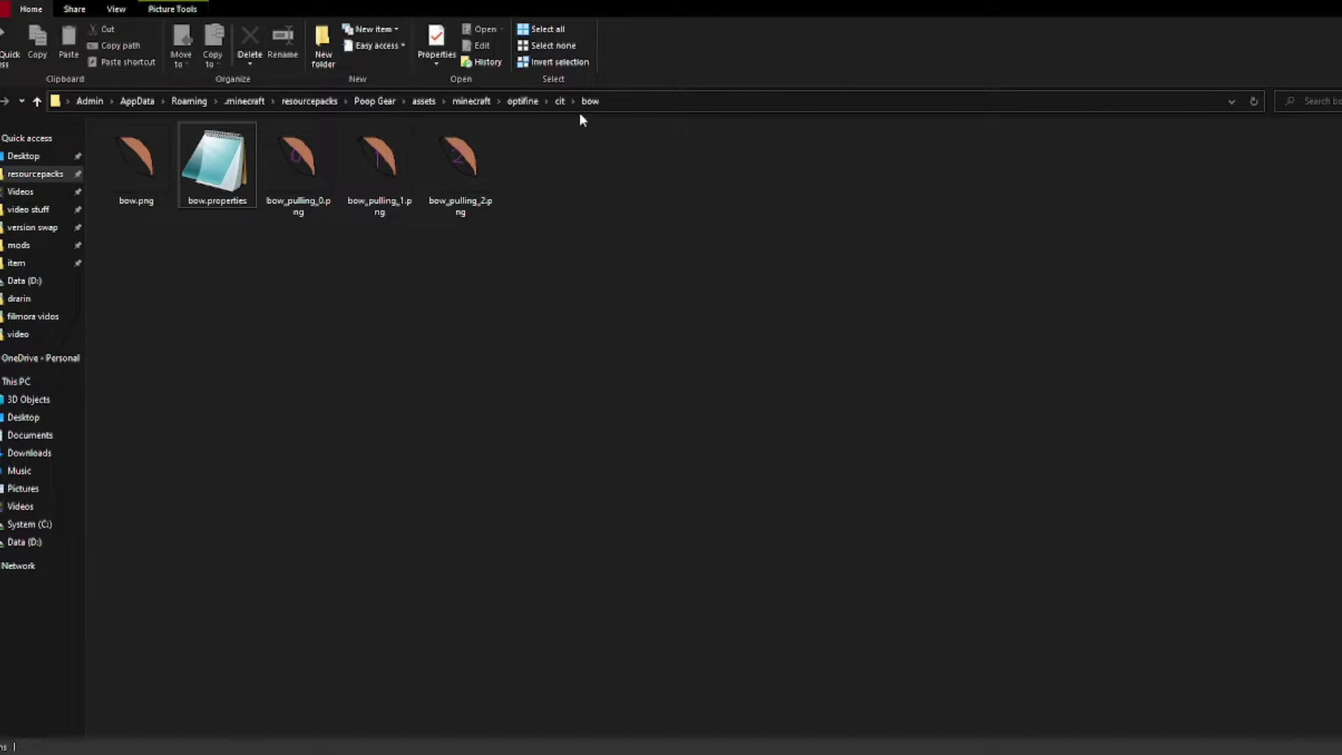
double_click(244, 191)
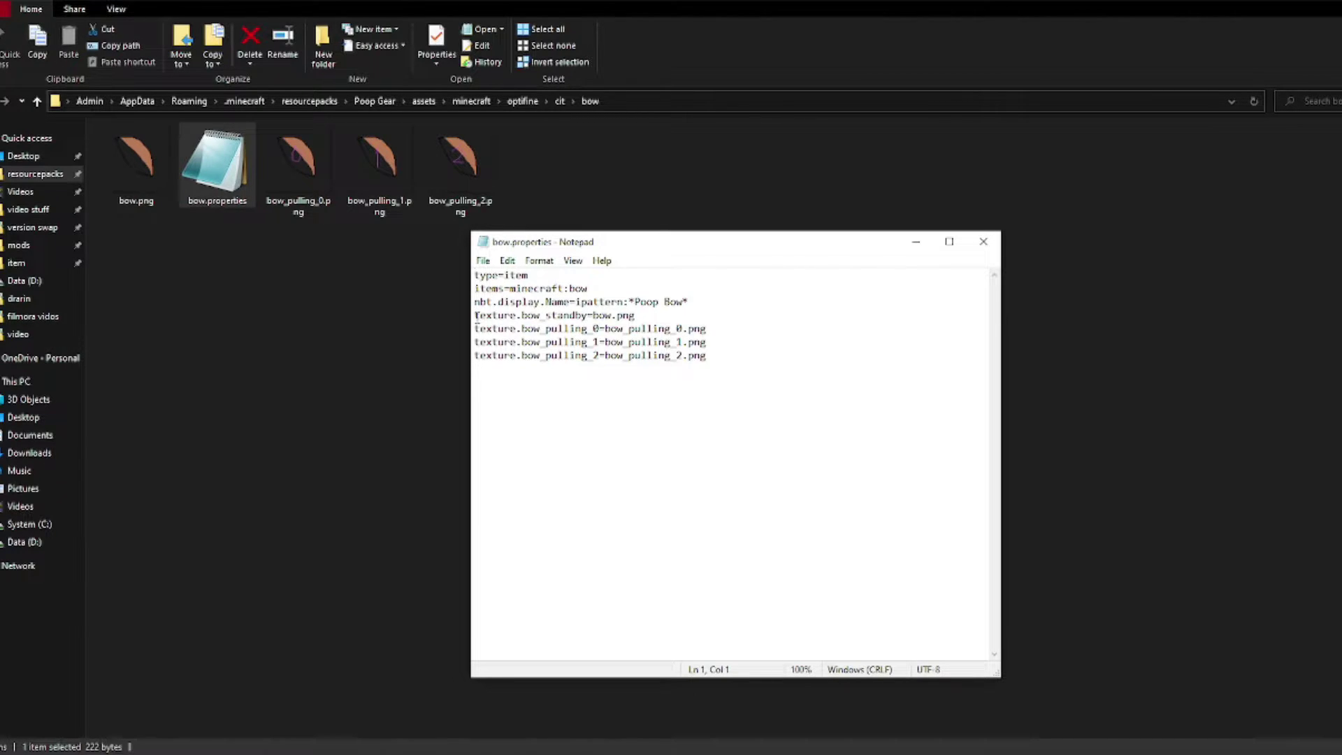
drag(475, 274, 689, 305)
click(672, 302)
drag(635, 302, 661, 300)
key(Up)
Highlight the texture.bow_standby entry and the three bow_pulling texture lines
drag(727, 357, 610, 355)
click(477, 315)
drag(476, 316, 577, 318)
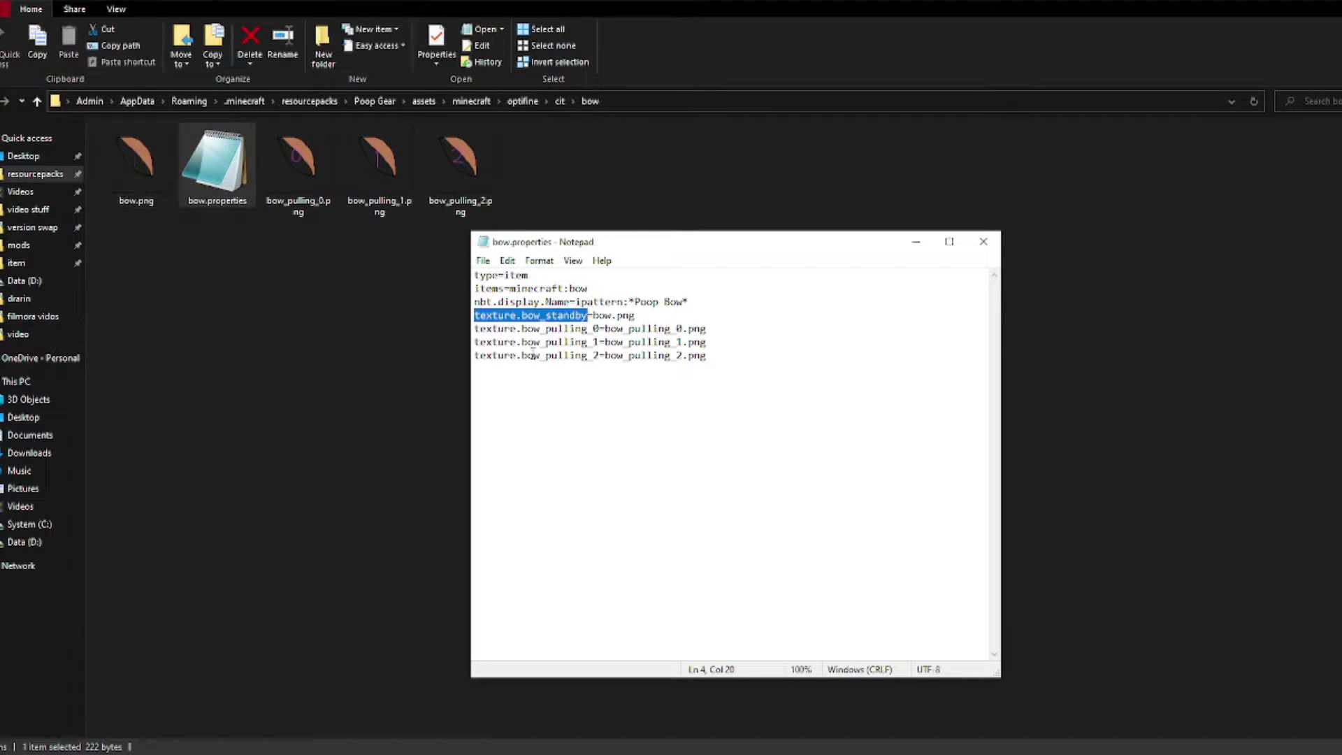
click(584, 355)
drag(476, 328, 713, 355)
click(716, 355)
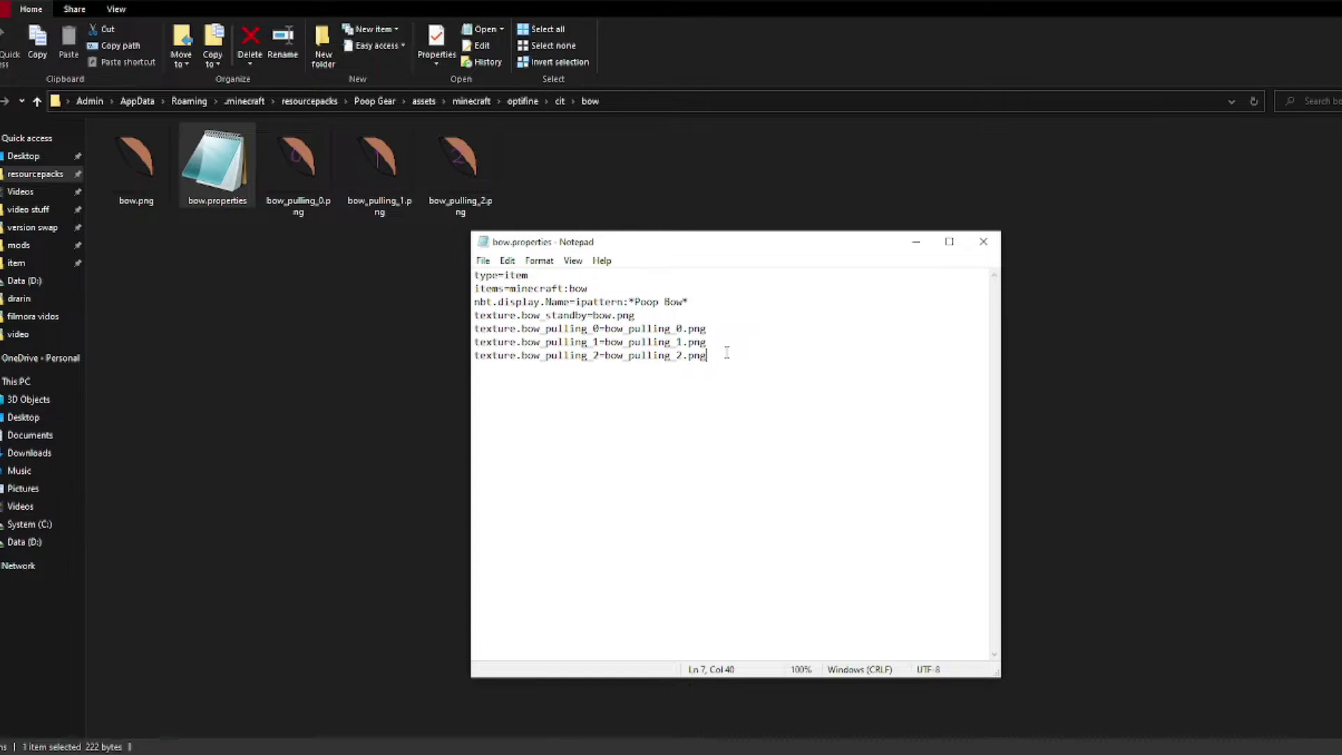
click(766, 342)
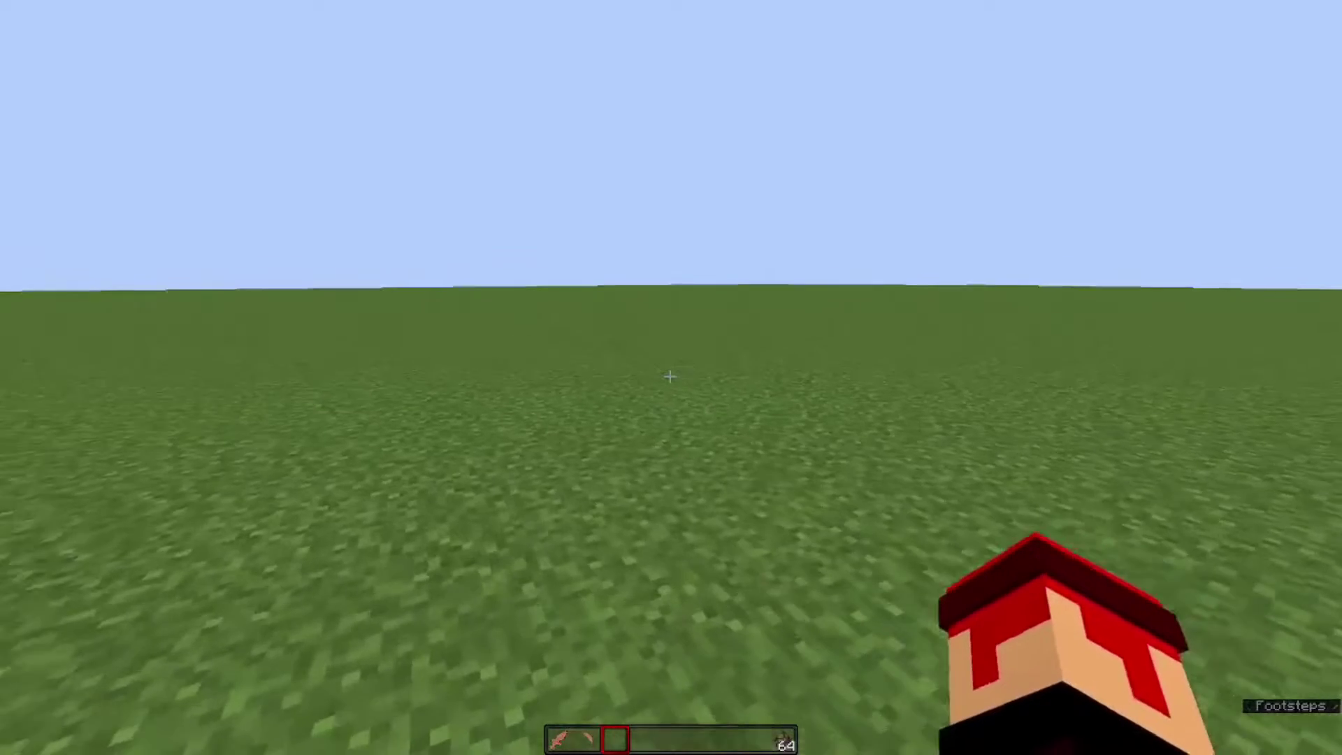
Spawn a villager on the grass with the Villager Spawn Egg
key(w)
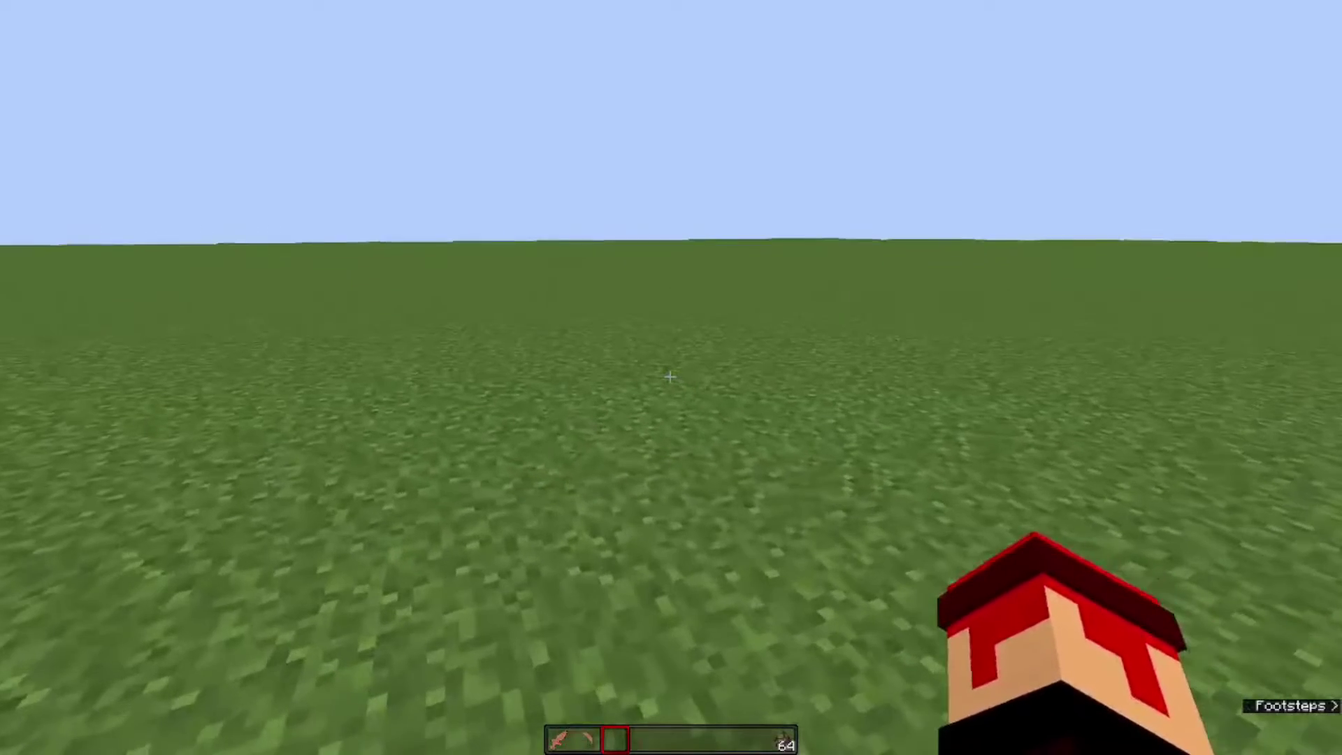
key(2)
key(8)
key(9)
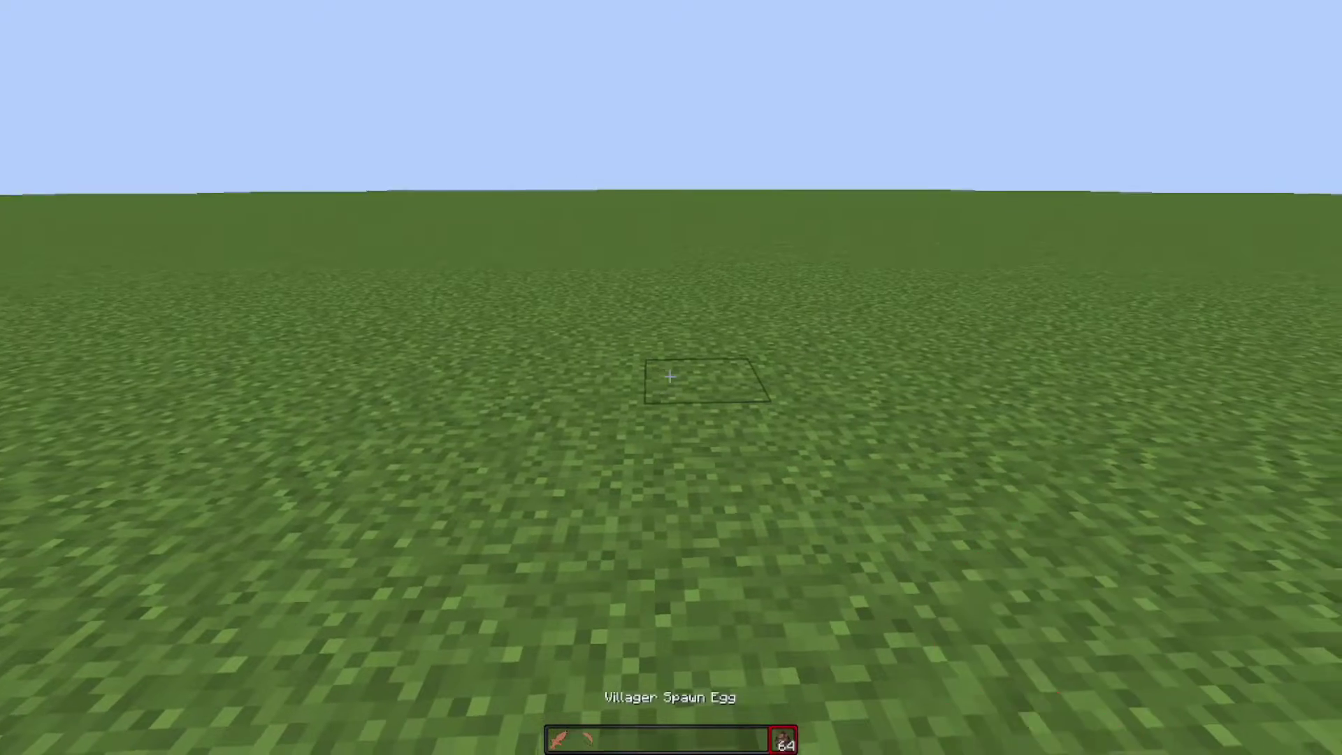
right_click(670, 376)
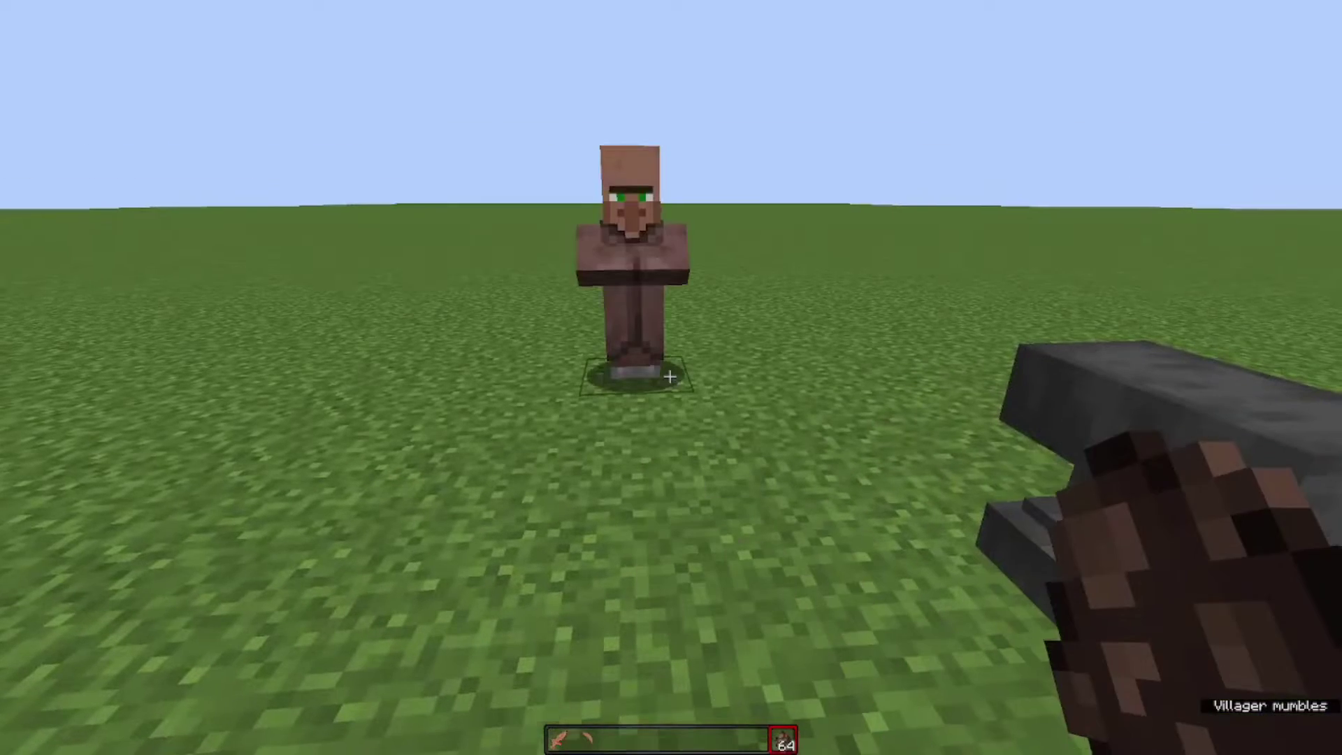
key(w)
Fire several Poop Bow arrows into the ground and at the villager
key(s)
scroll(670, 376, down, 1)
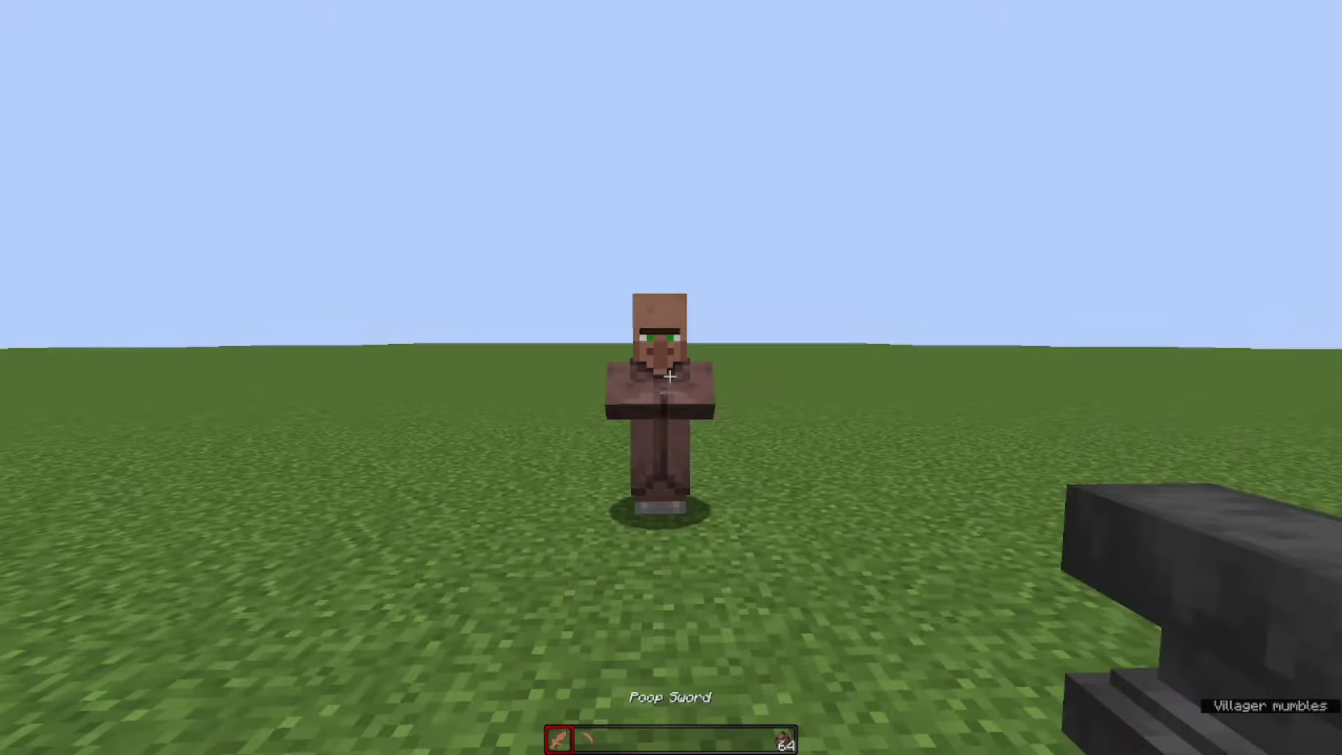
key(2)
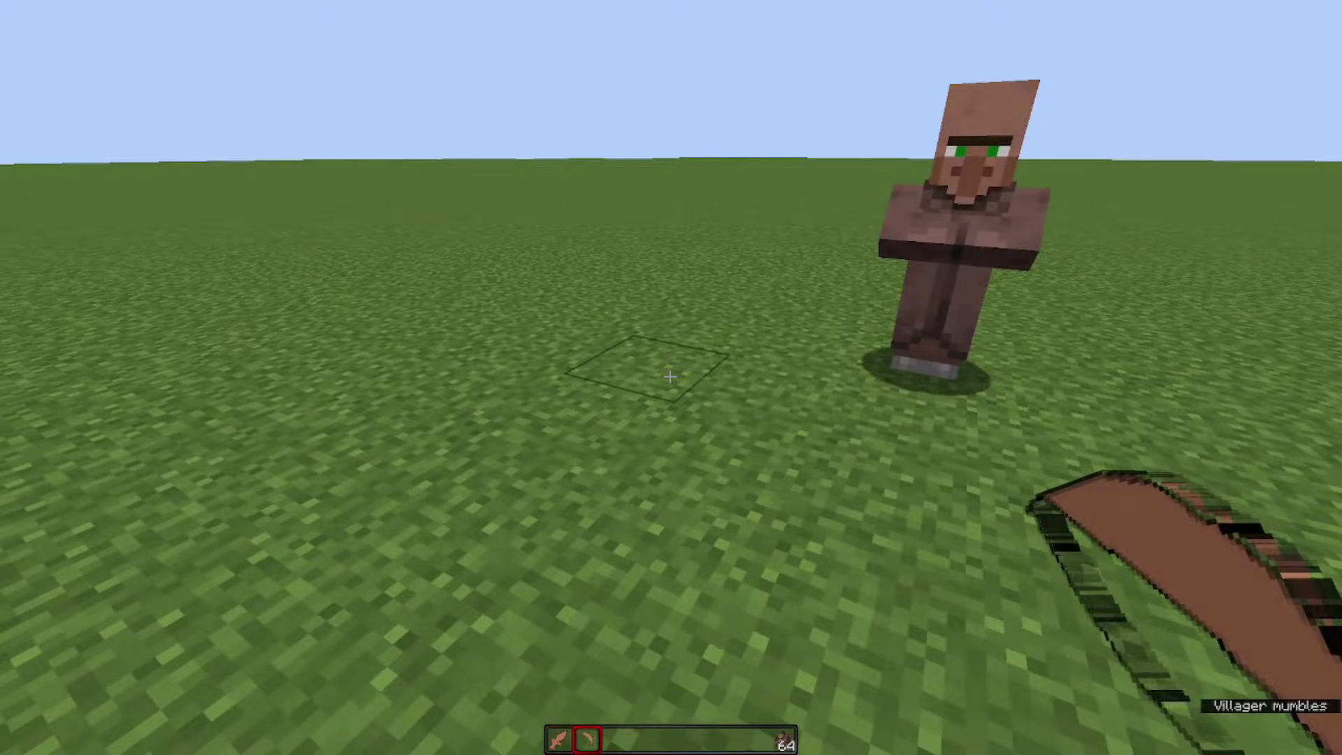
right_click(670, 377)
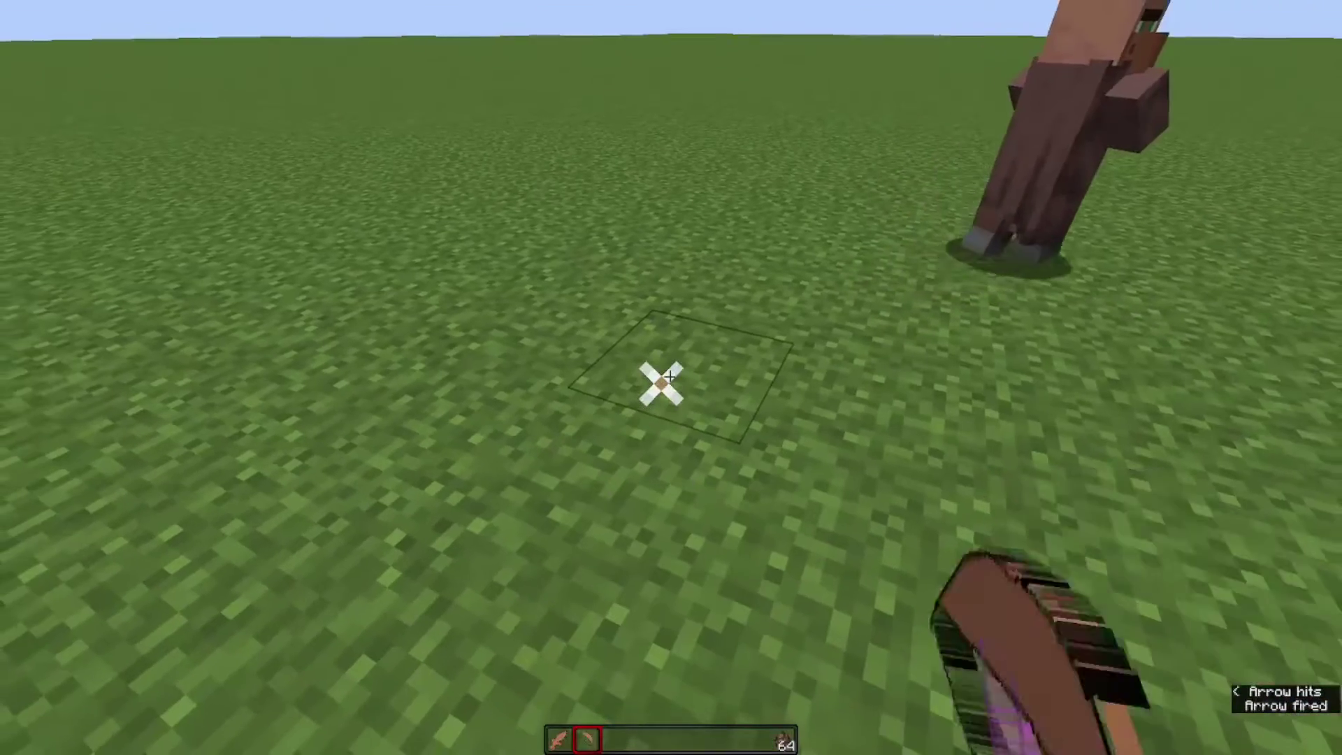
right_click(670, 377)
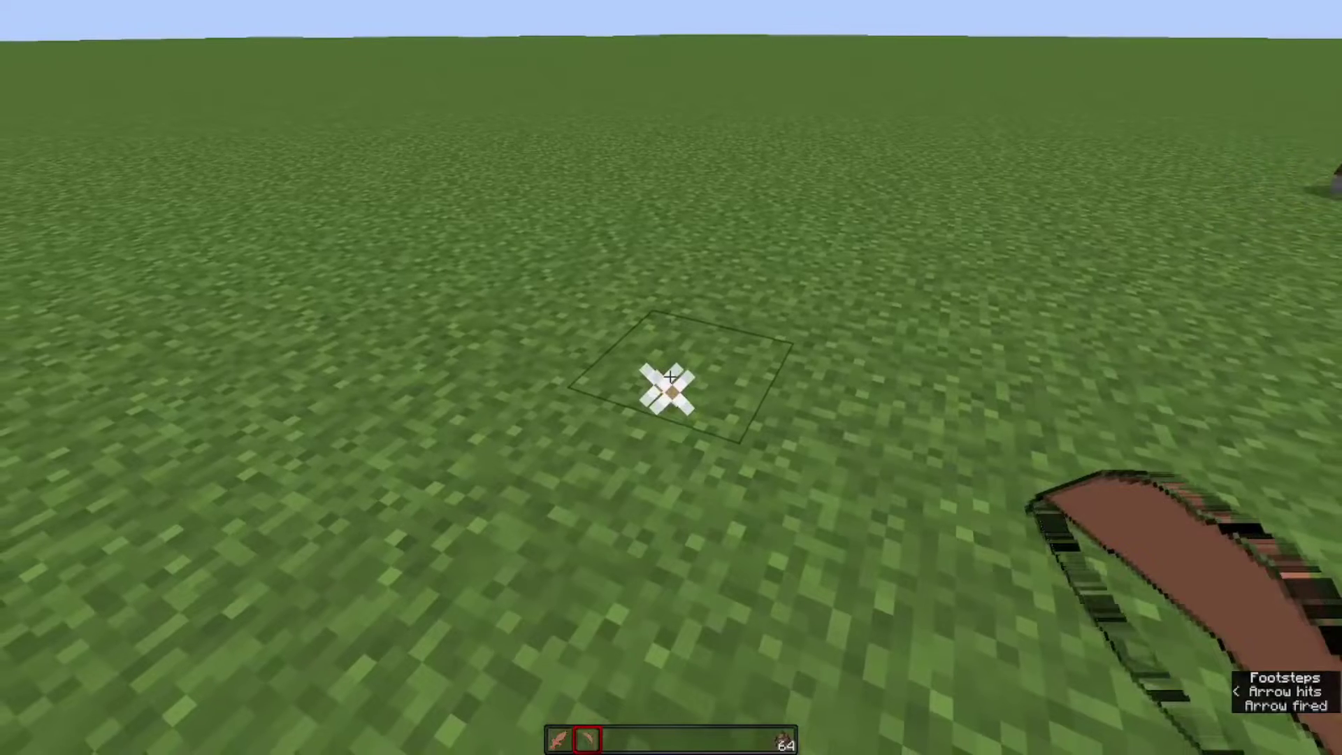
right_click(670, 377)
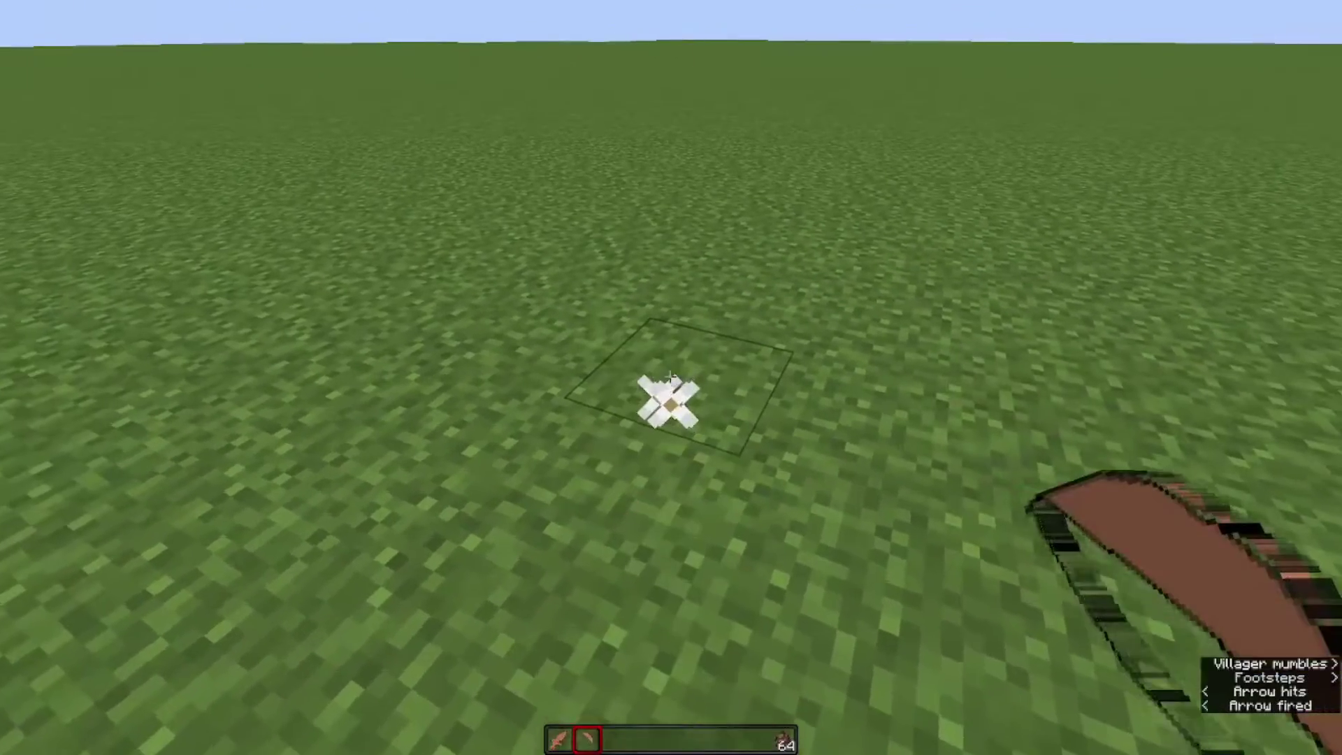
right_click(671, 376)
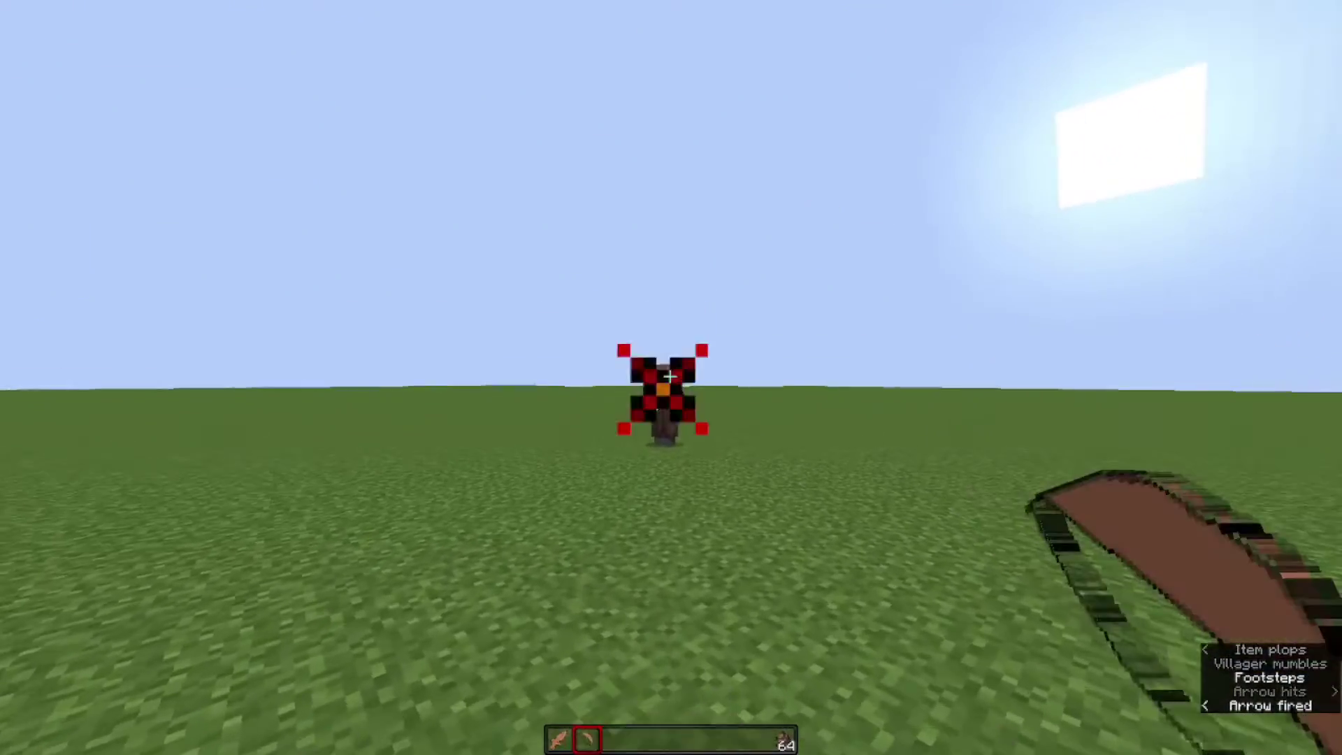
right_click(670, 377)
right_click(671, 377)
Take a plain Bow for comparison, open and close the anvil, and view the Poop Bow from the front
text(eb)
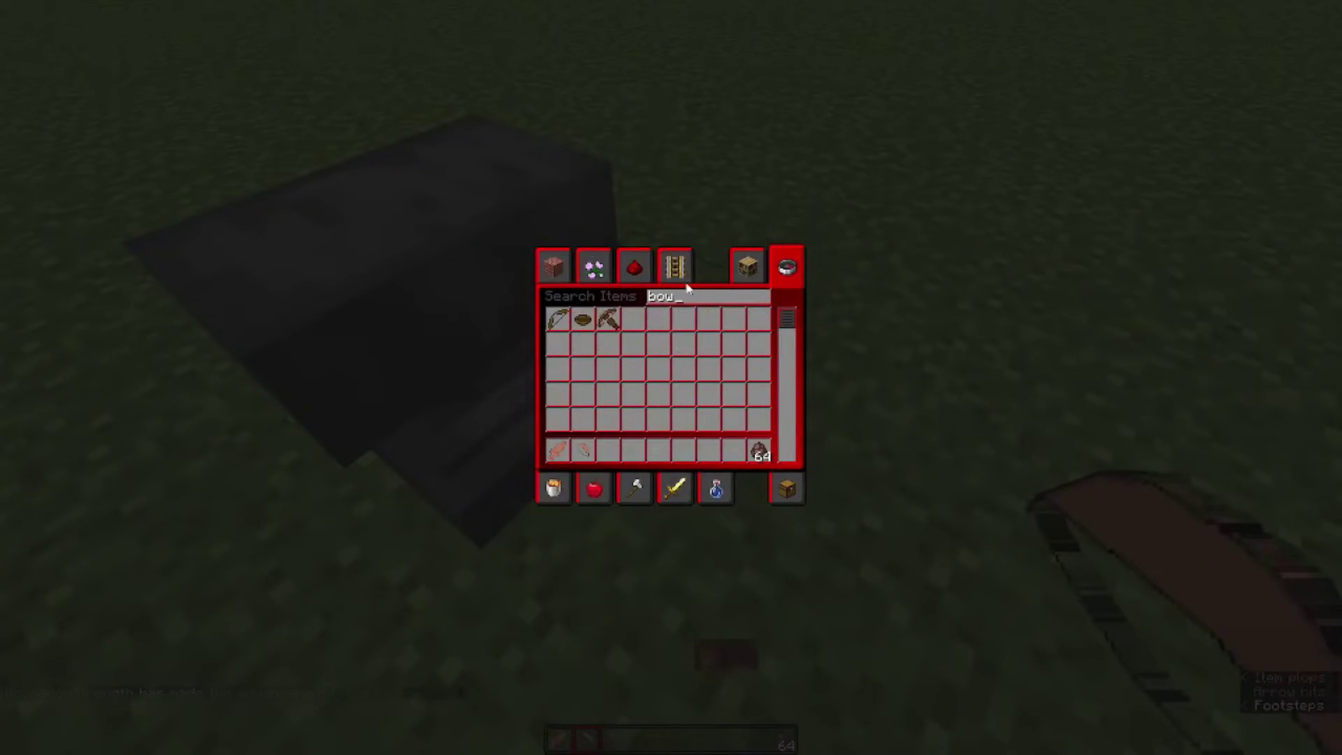
text(3)
key(Escape)
key(3)
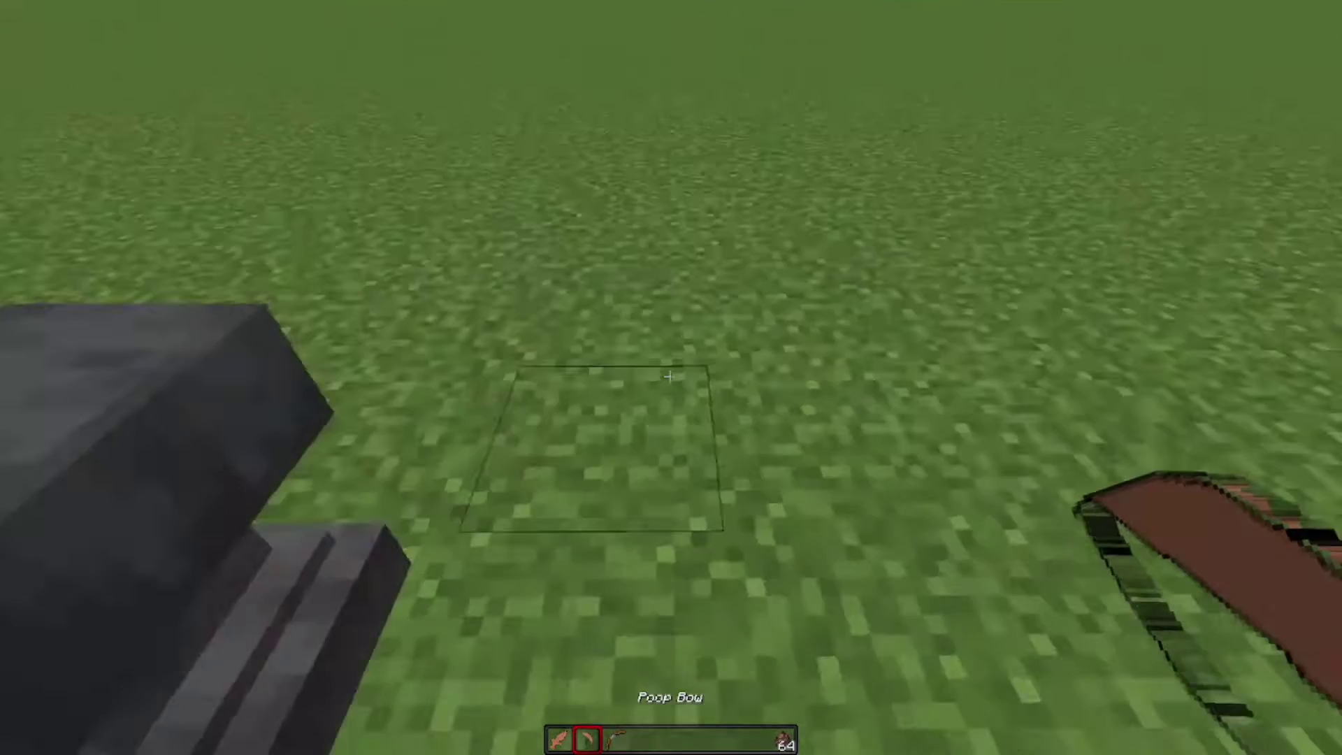
scroll(670, 377, down, 1)
right_click(671, 377)
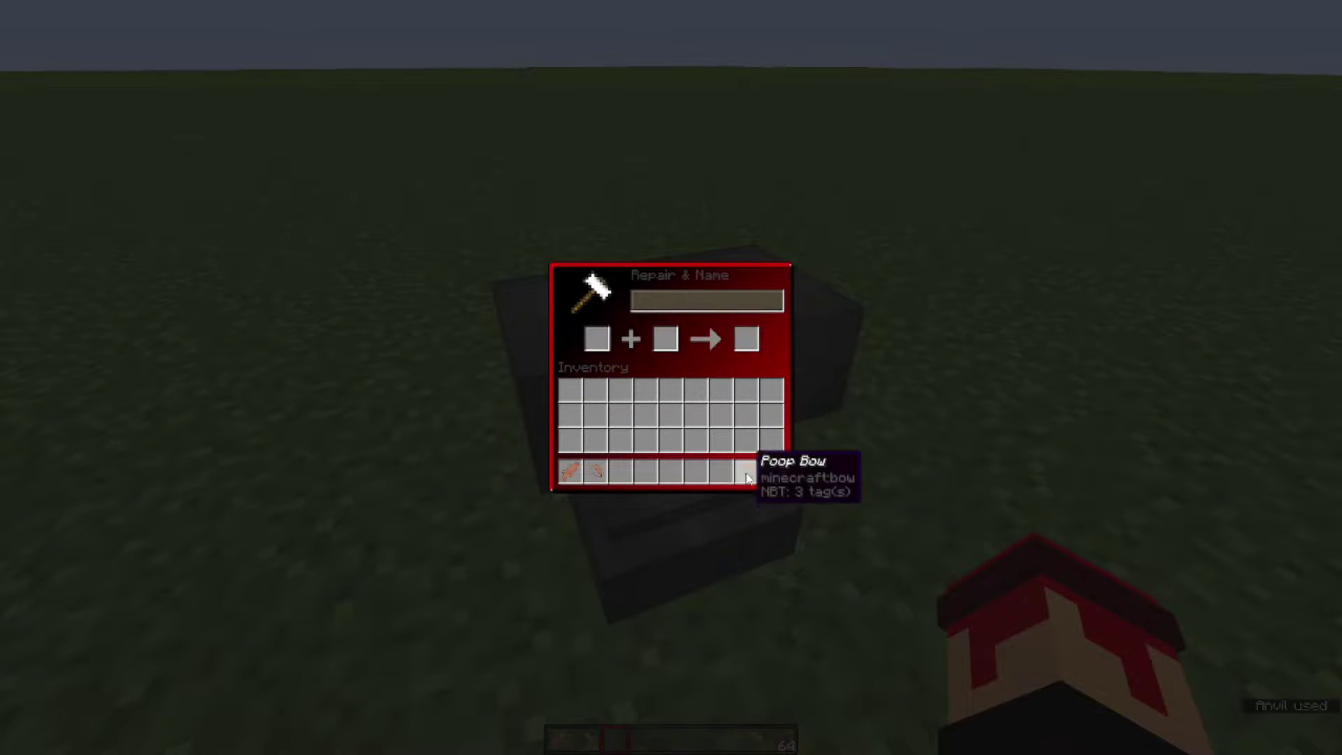
key(Escape)
key(2)
key(F5)
key(F5)
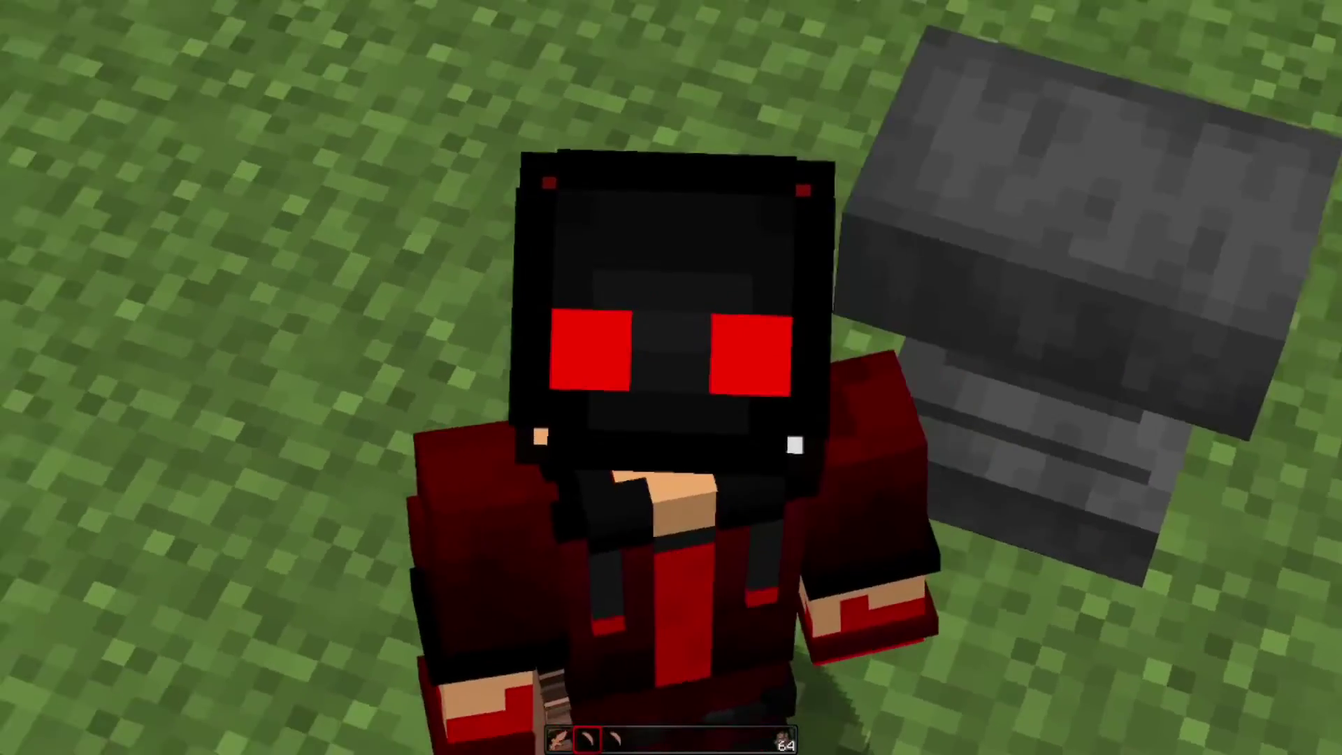
Hold the Poop Sword from hotbar slot 1
key(1)
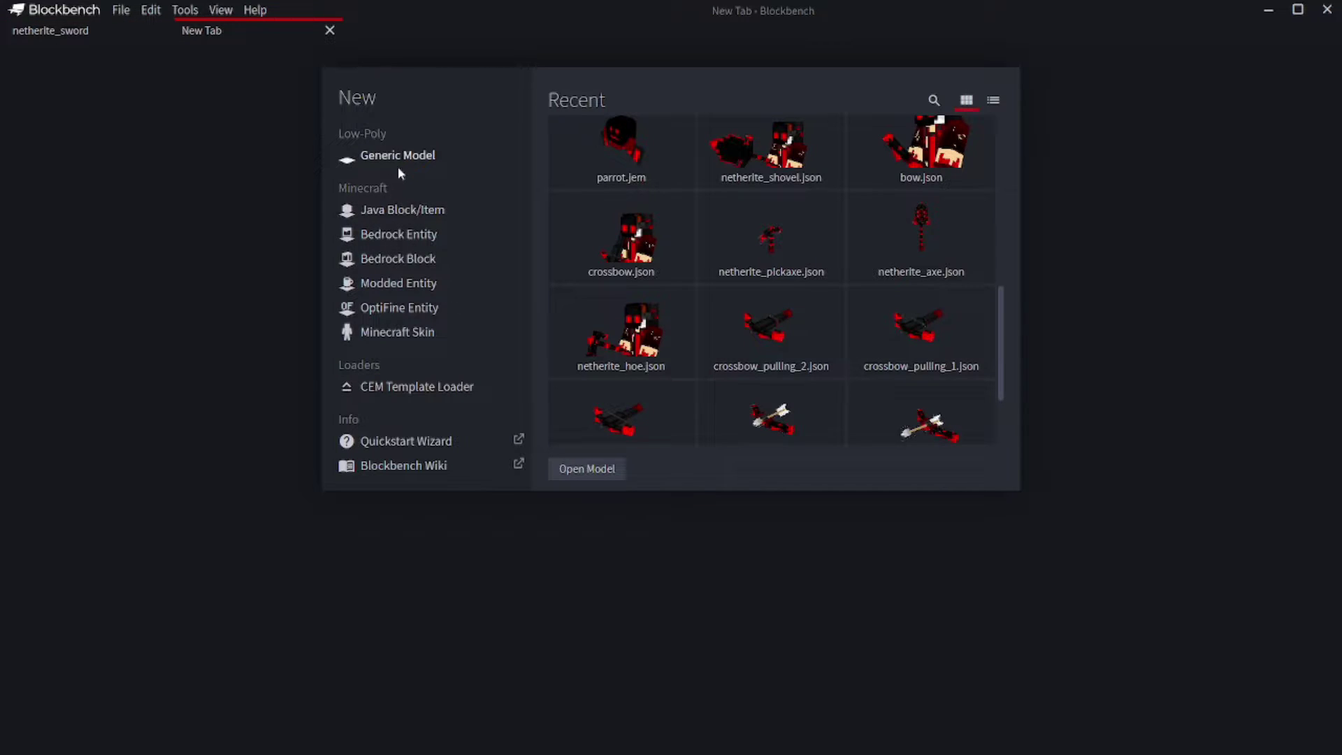
Create a Java Block/Item project, keeping the default Project dialog settings
click(402, 221)
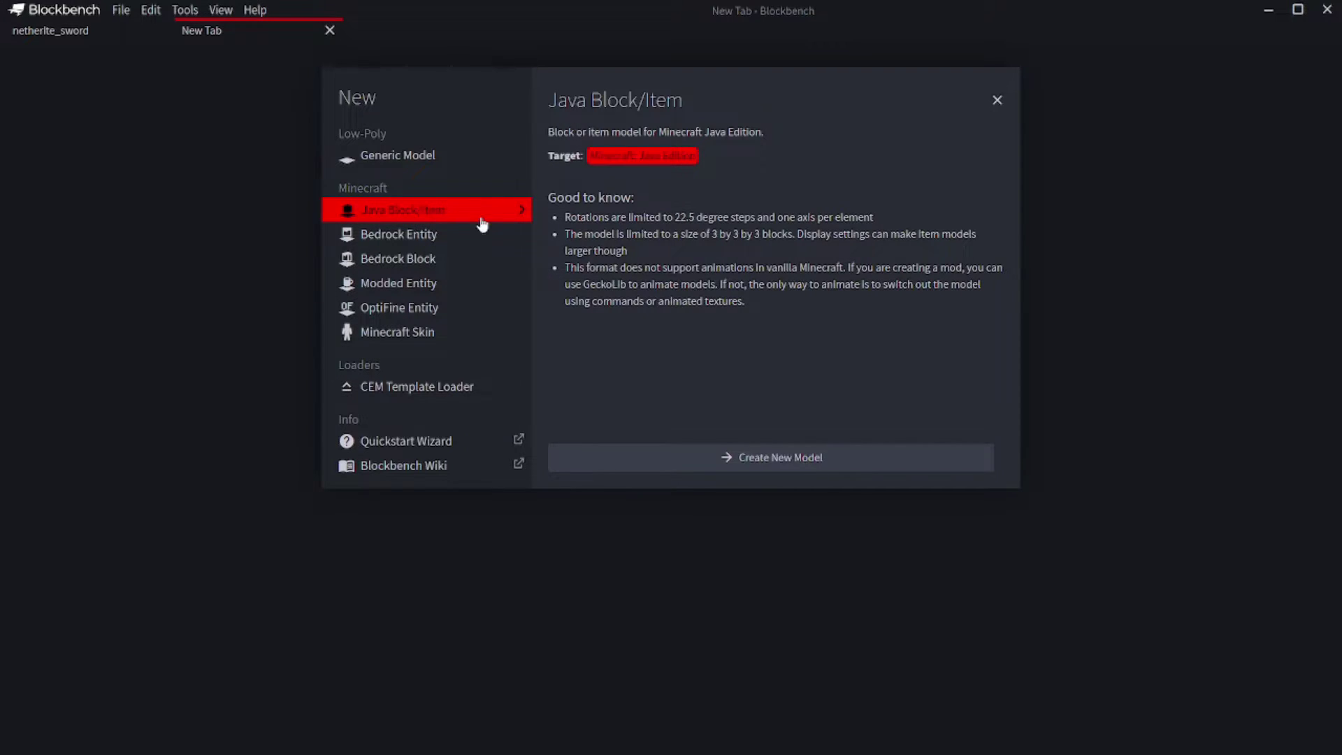
click(882, 457)
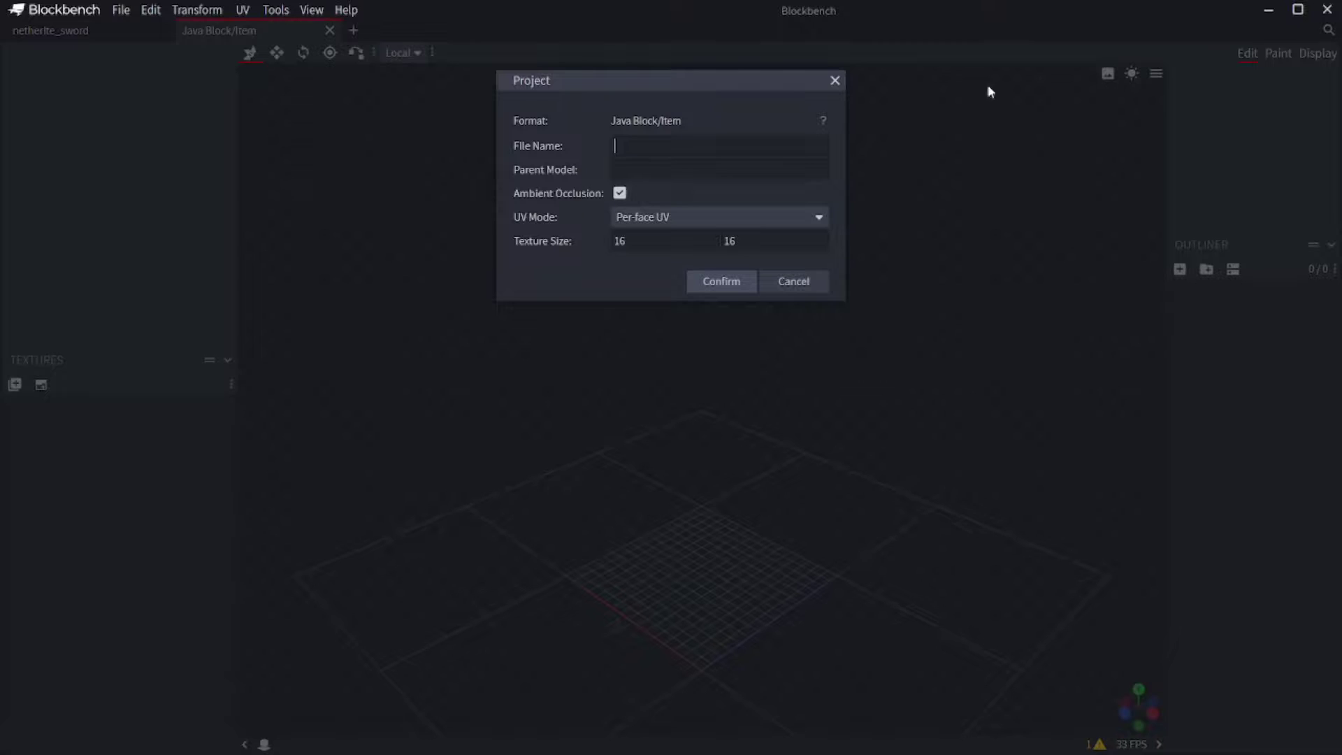
click(743, 286)
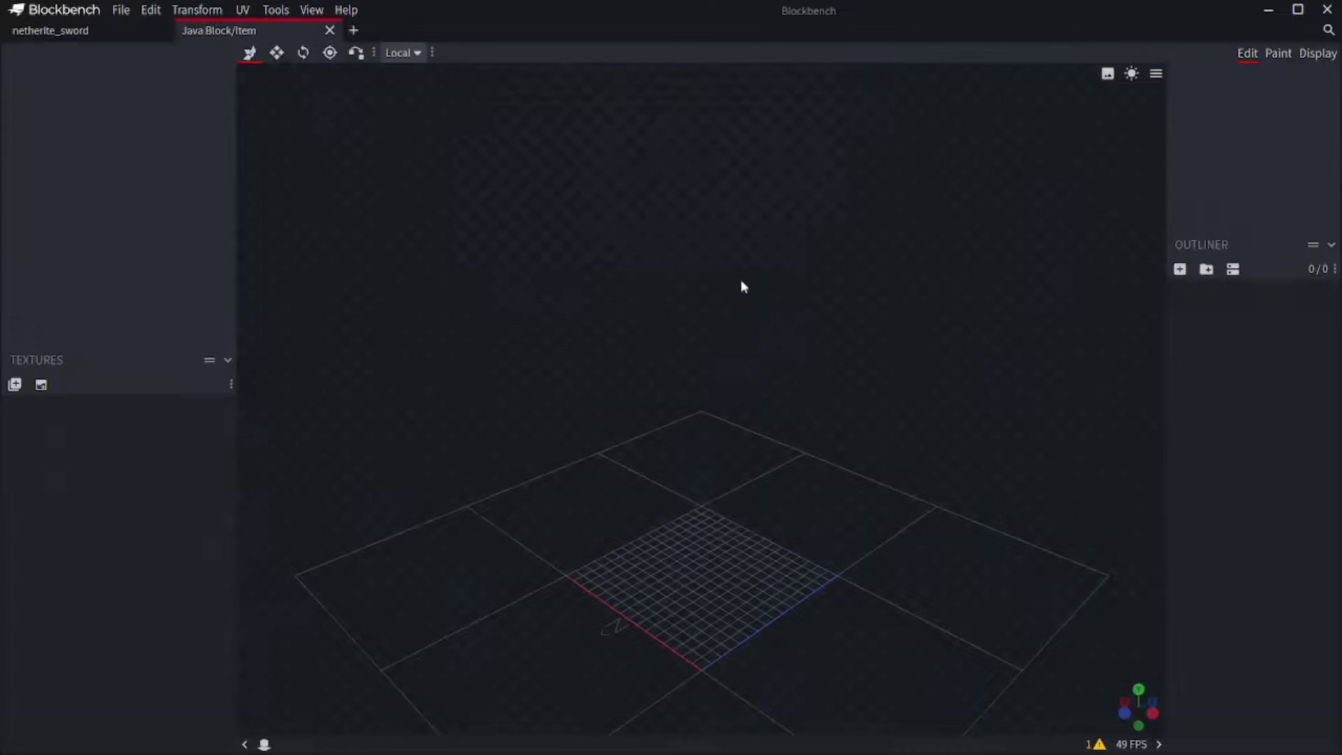
Add the first cube and slide it along X and Z into place for the blade
drag(986, 657, 1048, 662)
scroll(1119, 708, up, 3)
key(ctrl+n)
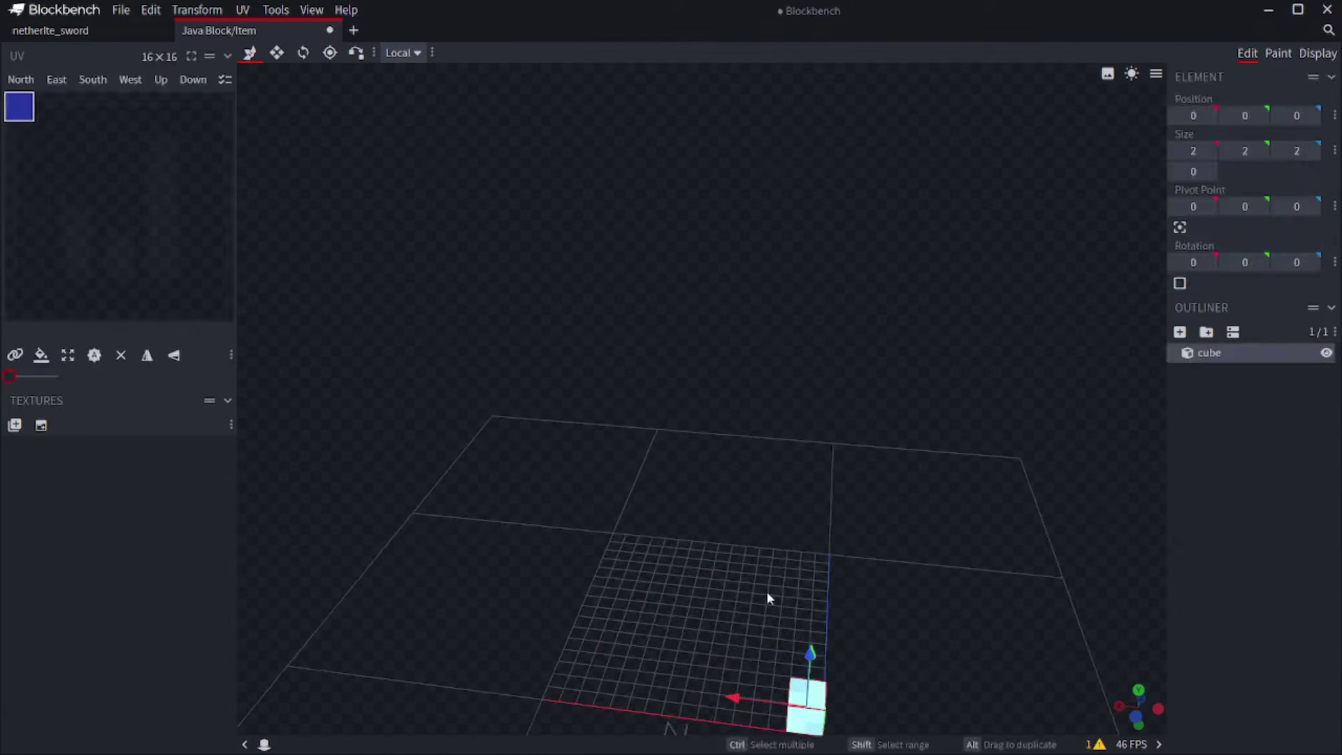
drag(761, 699, 640, 685)
drag(698, 644, 692, 523)
click(277, 52)
Add a second cube raised to height 4 and widen it to 6 units as the crossguard
click(1180, 332)
click(253, 55)
drag(734, 697, 610, 682)
drag(701, 645, 699, 512)
click(278, 54)
drag(631, 560, 610, 562)
drag(755, 573, 790, 584)
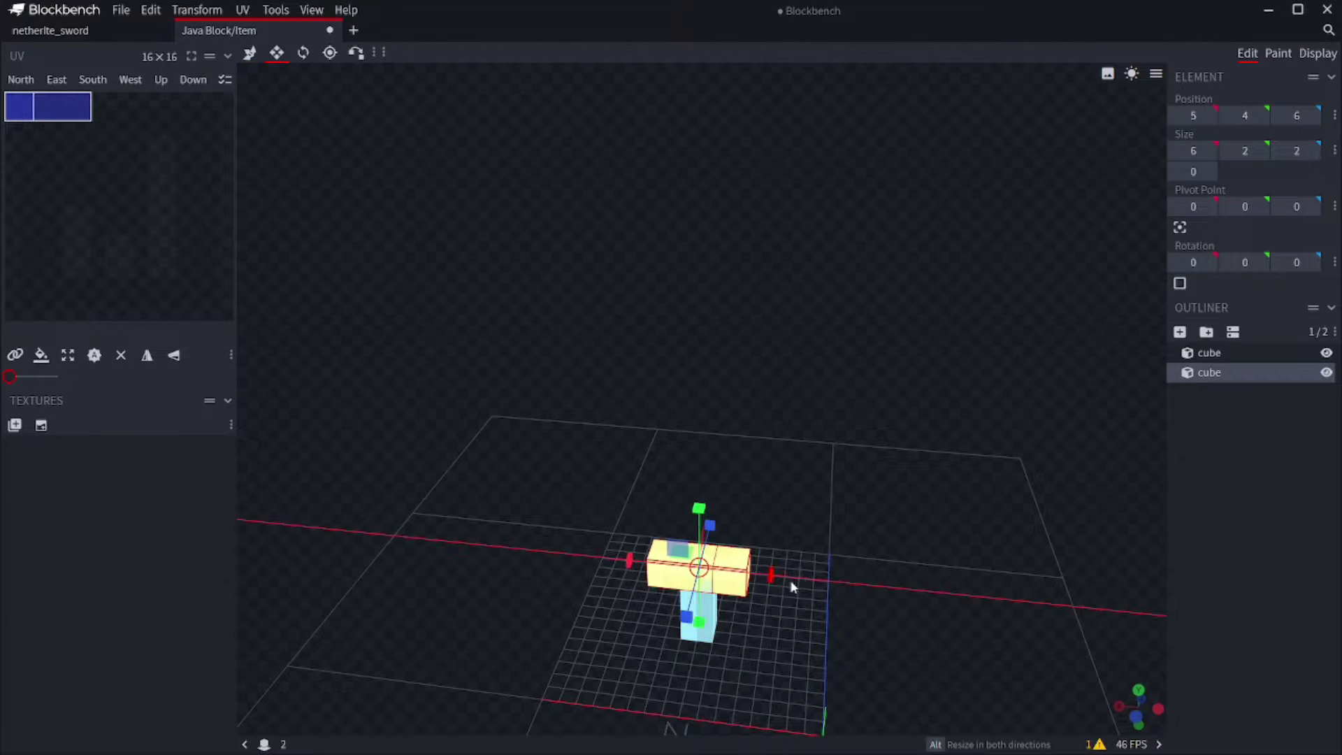
Stretch the first cube into a 20-unit-tall blade and switch to Paint mode
click(1213, 353)
drag(701, 544, 700, 294)
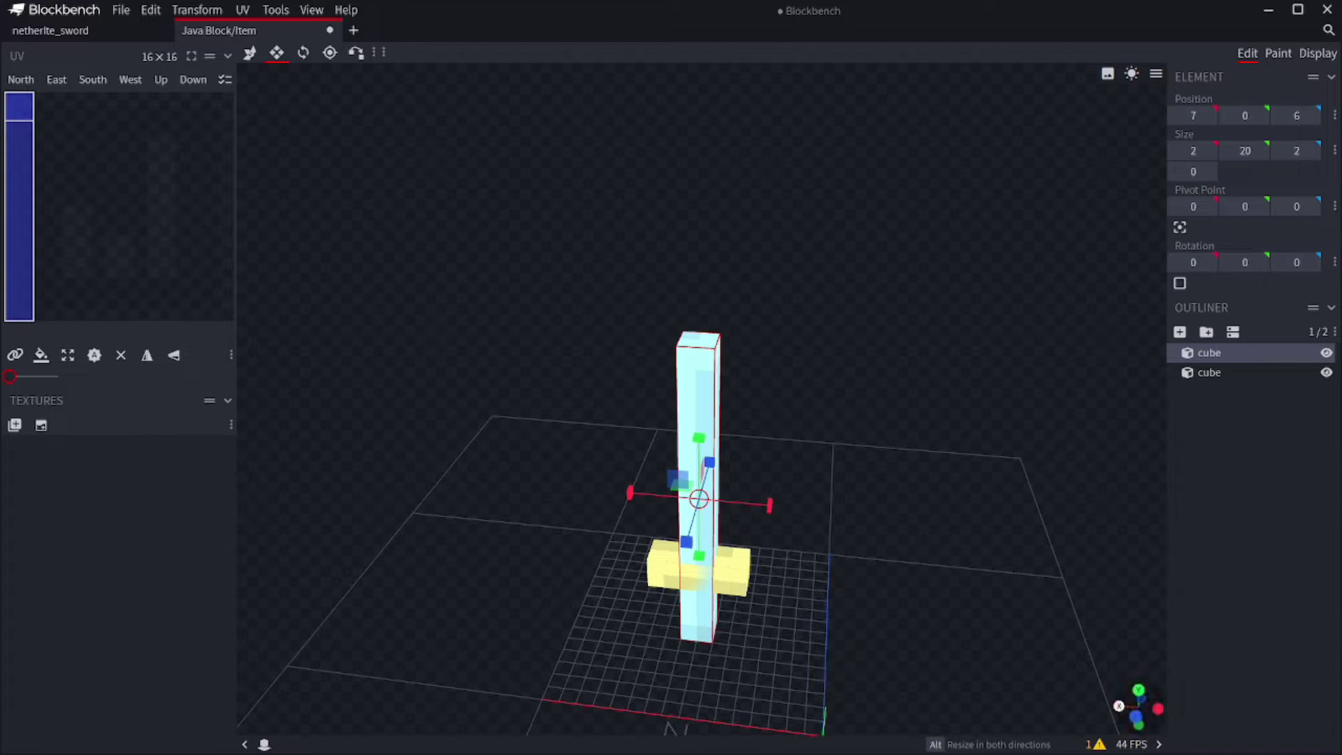
drag(1148, 708, 1178, 689)
click(1278, 53)
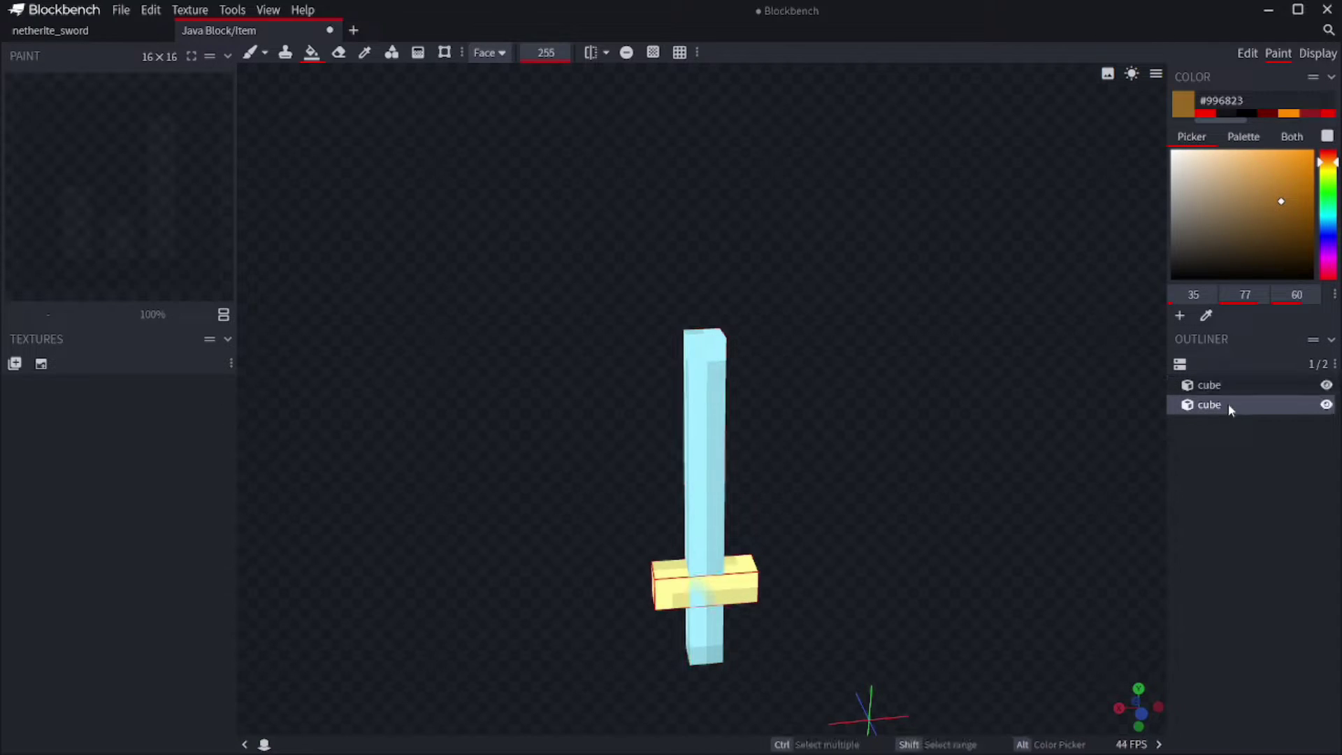
Group the blade and crossguard cubes and create a 32×32 Texture Template texture
key(Tab)
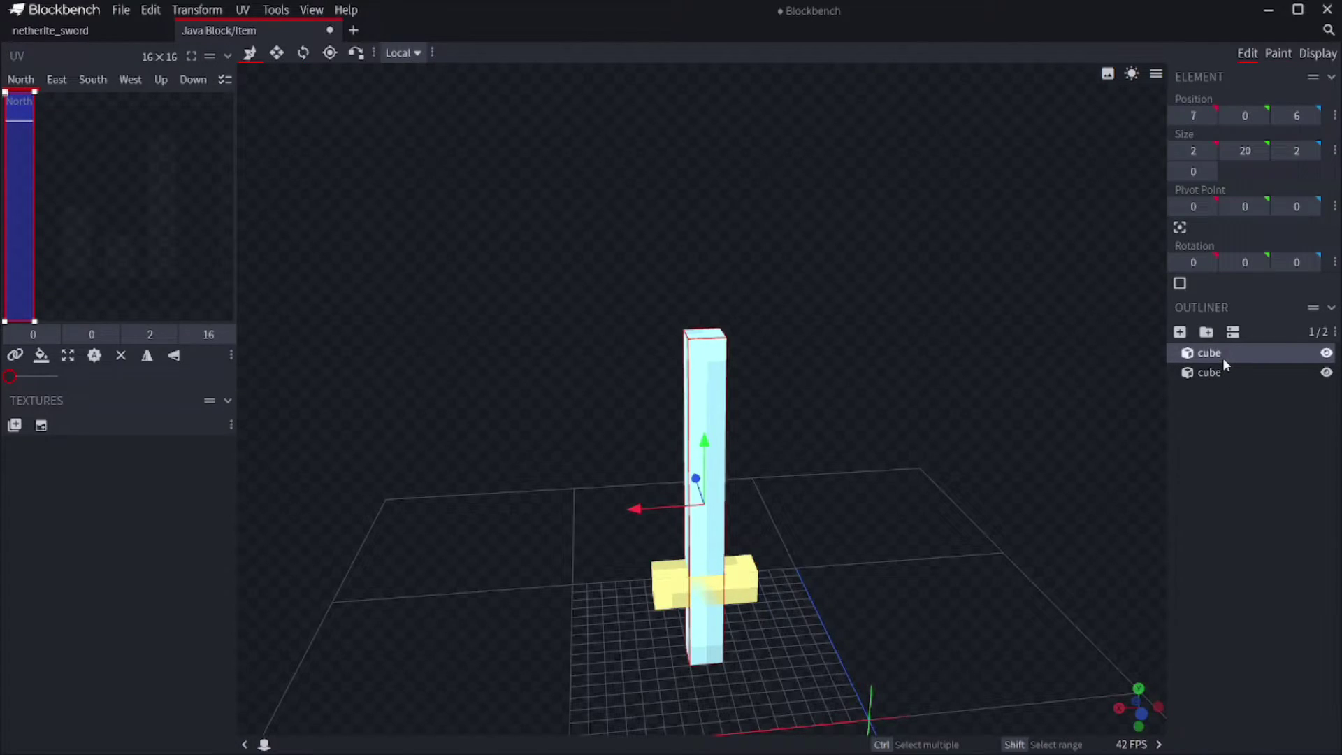
ctrl+click(1215, 377)
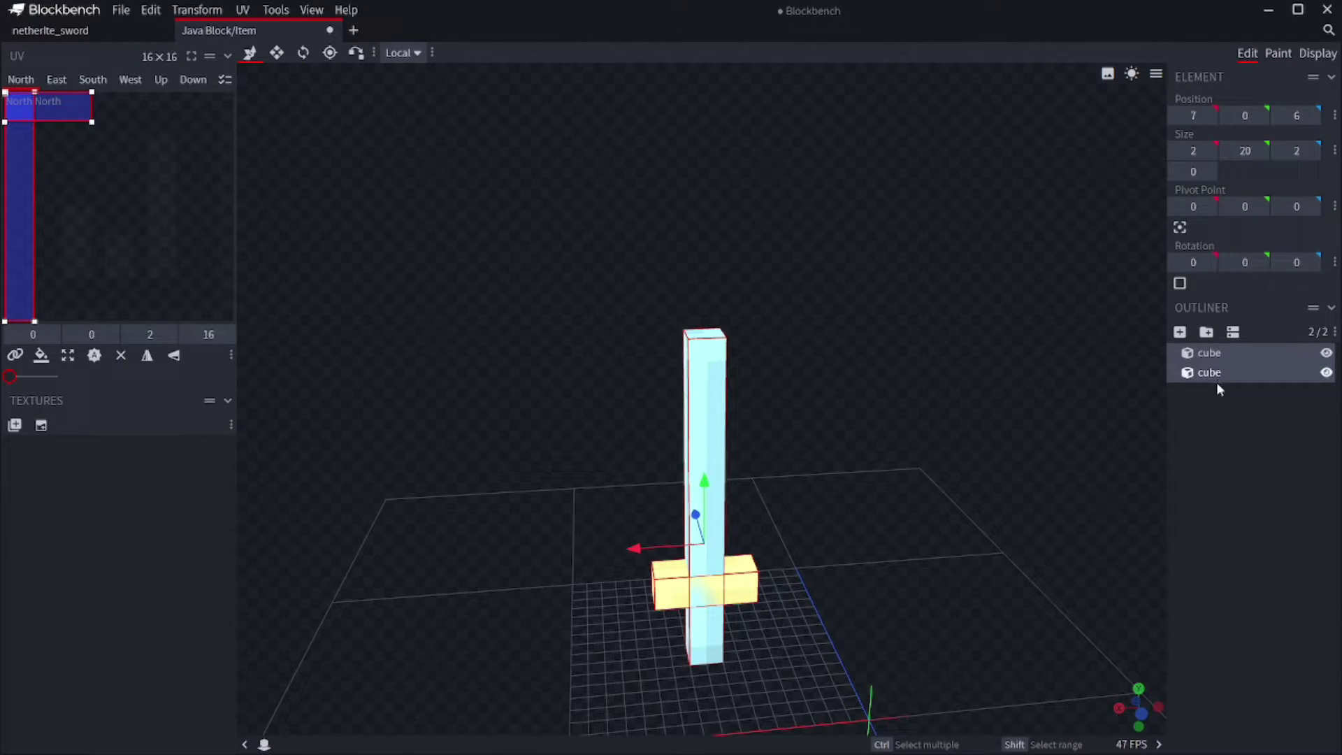
click(1205, 333)
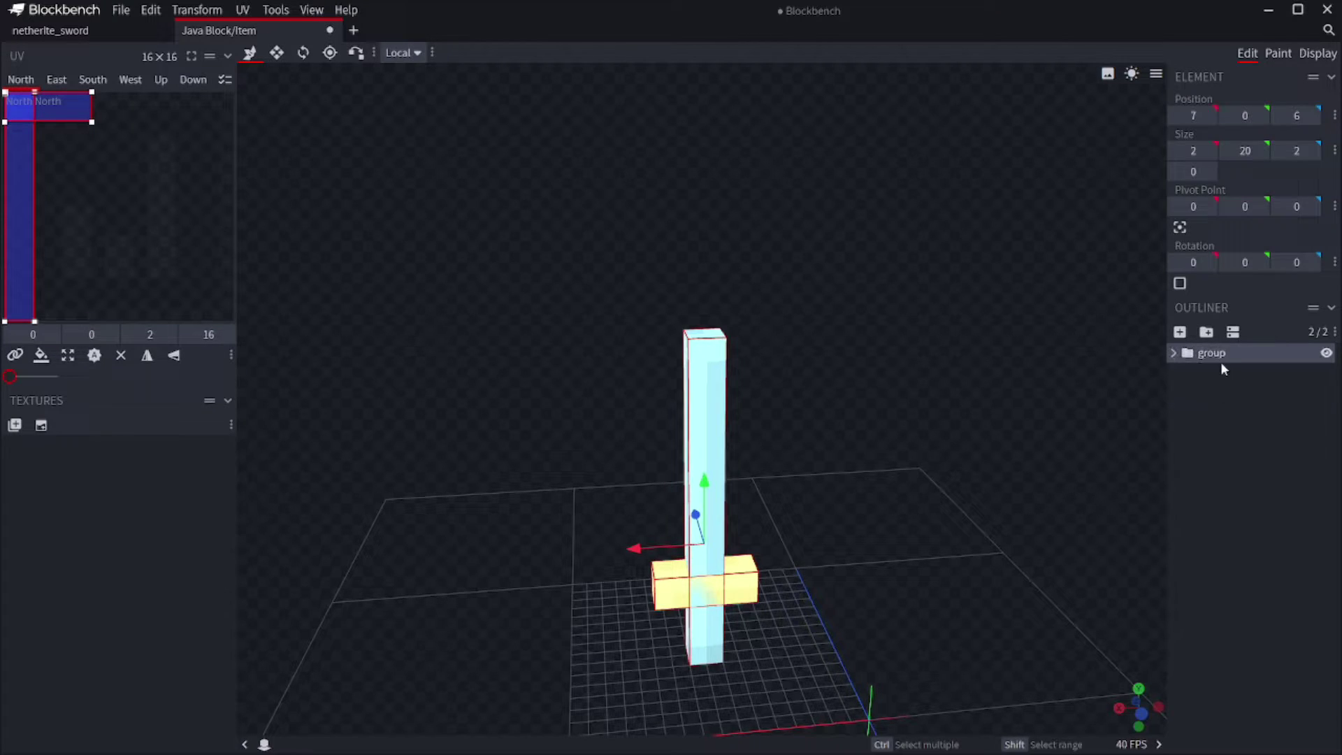
click(40, 428)
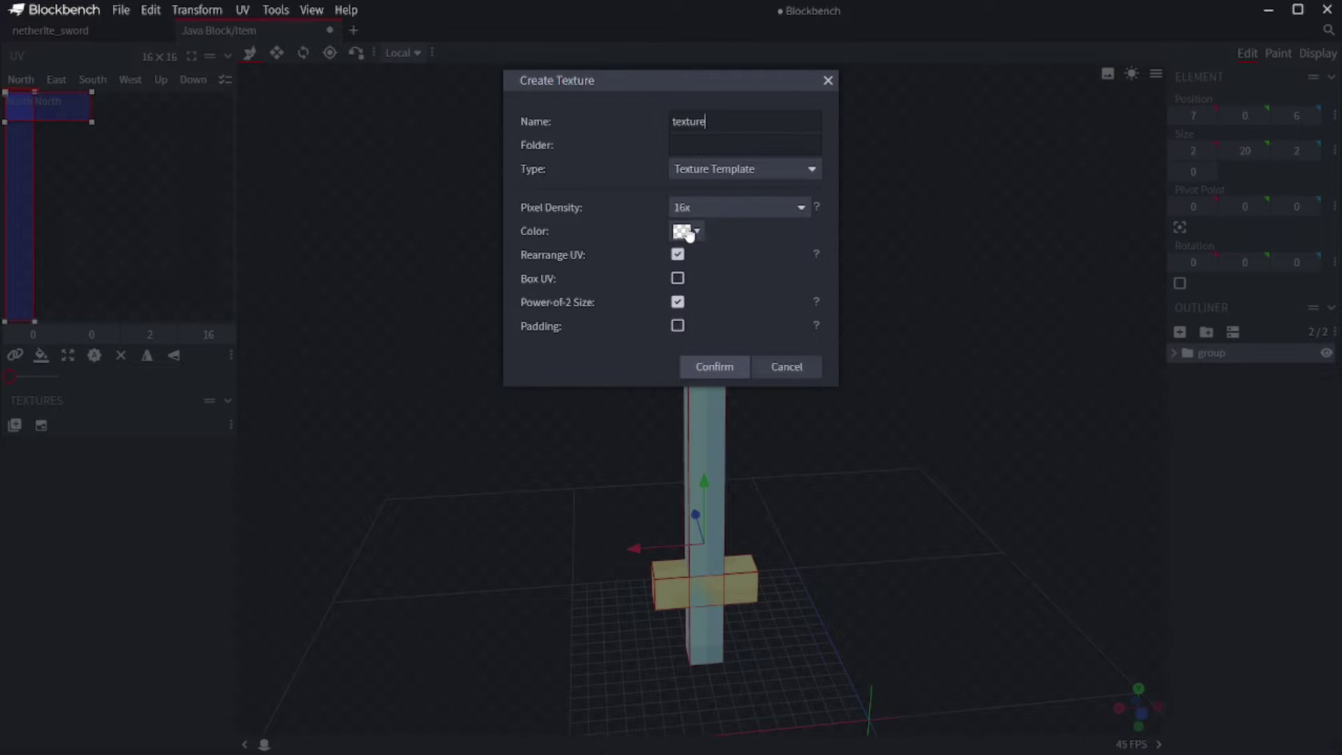
click(727, 376)
Fill the blade and crossguard brown, covering any remaining blue patches
click(1278, 54)
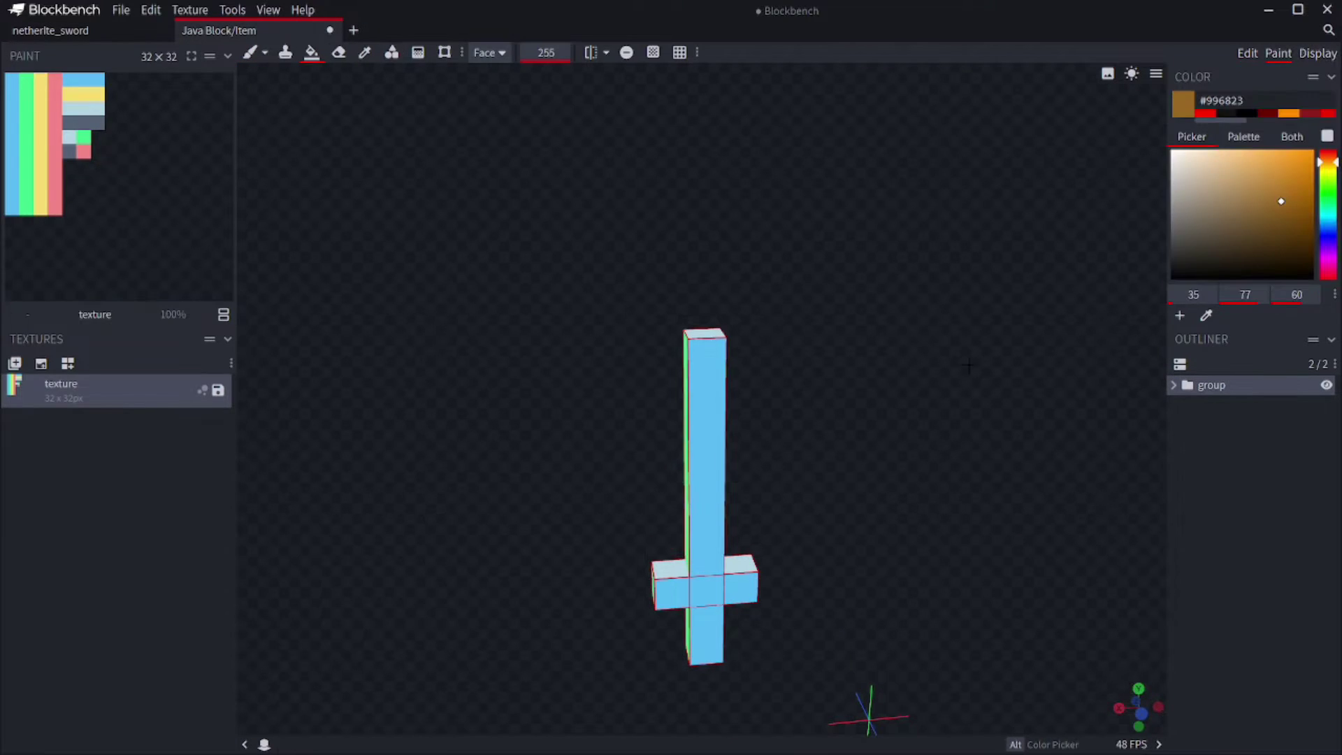
drag(1147, 709, 954, 734)
drag(646, 402, 725, 322)
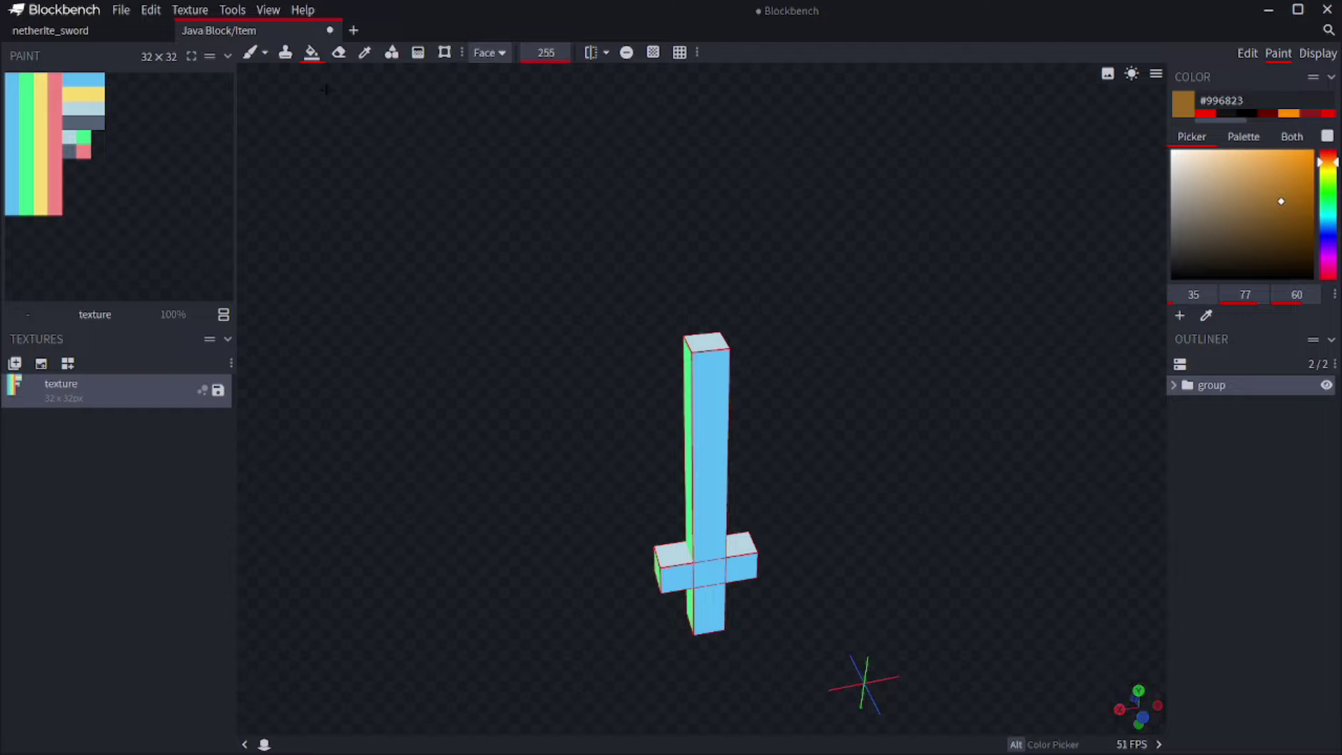
click(707, 419)
click(741, 556)
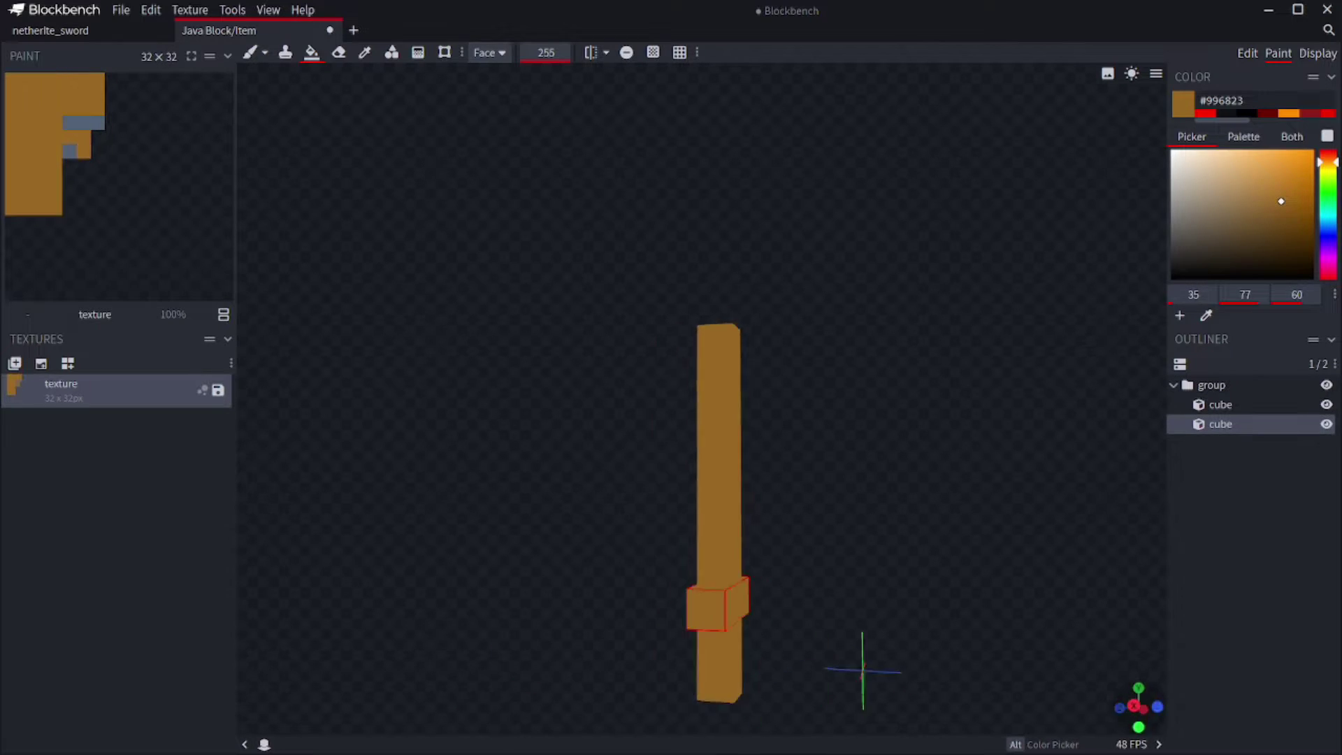
drag(741, 489, 768, 525)
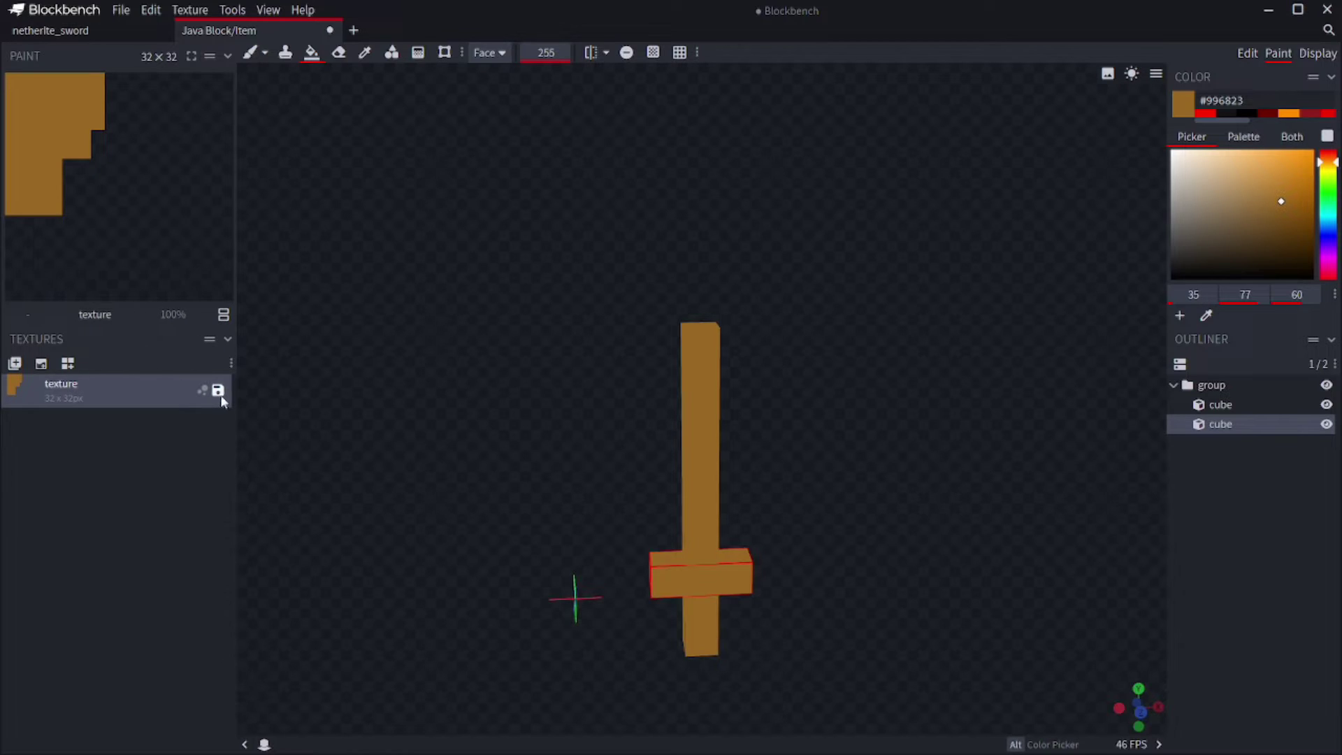
Export the model as a Block/Item JSON named netherite_sword into the cit/sword folder
click(122, 10)
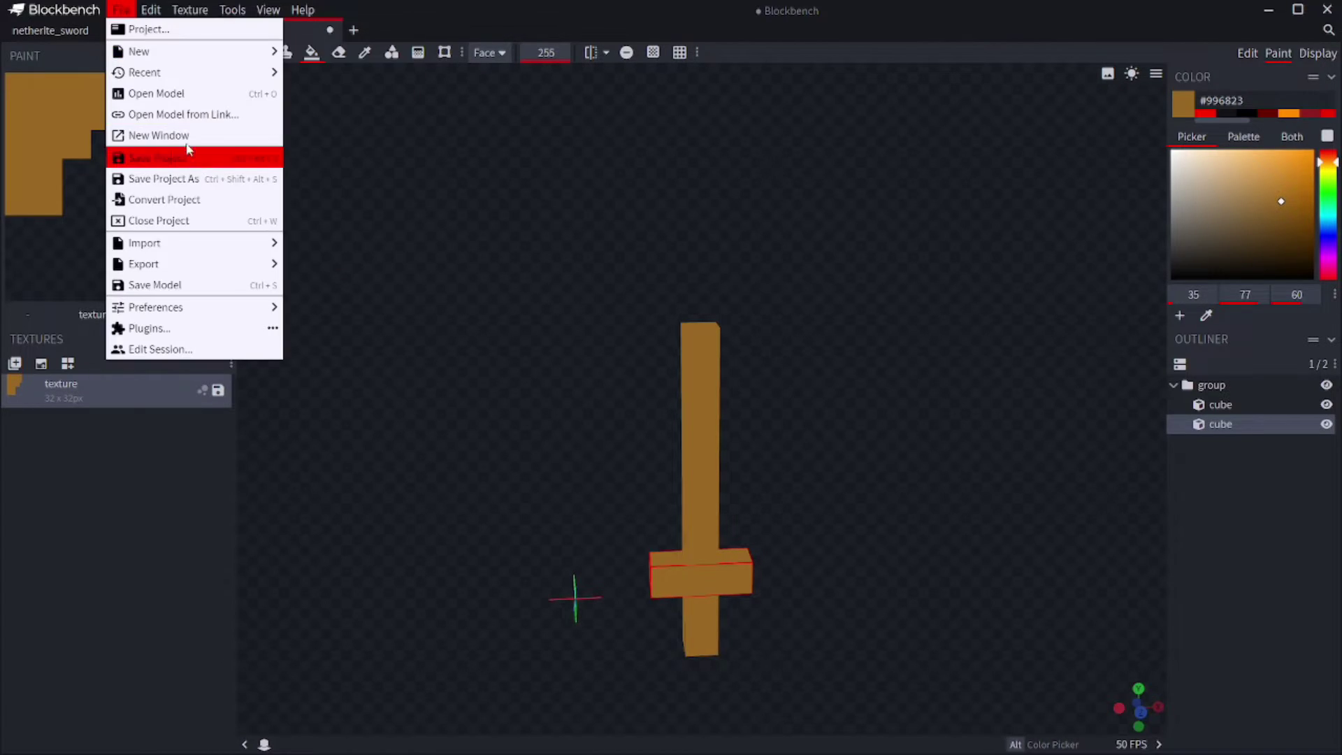
mouse_move(190, 270)
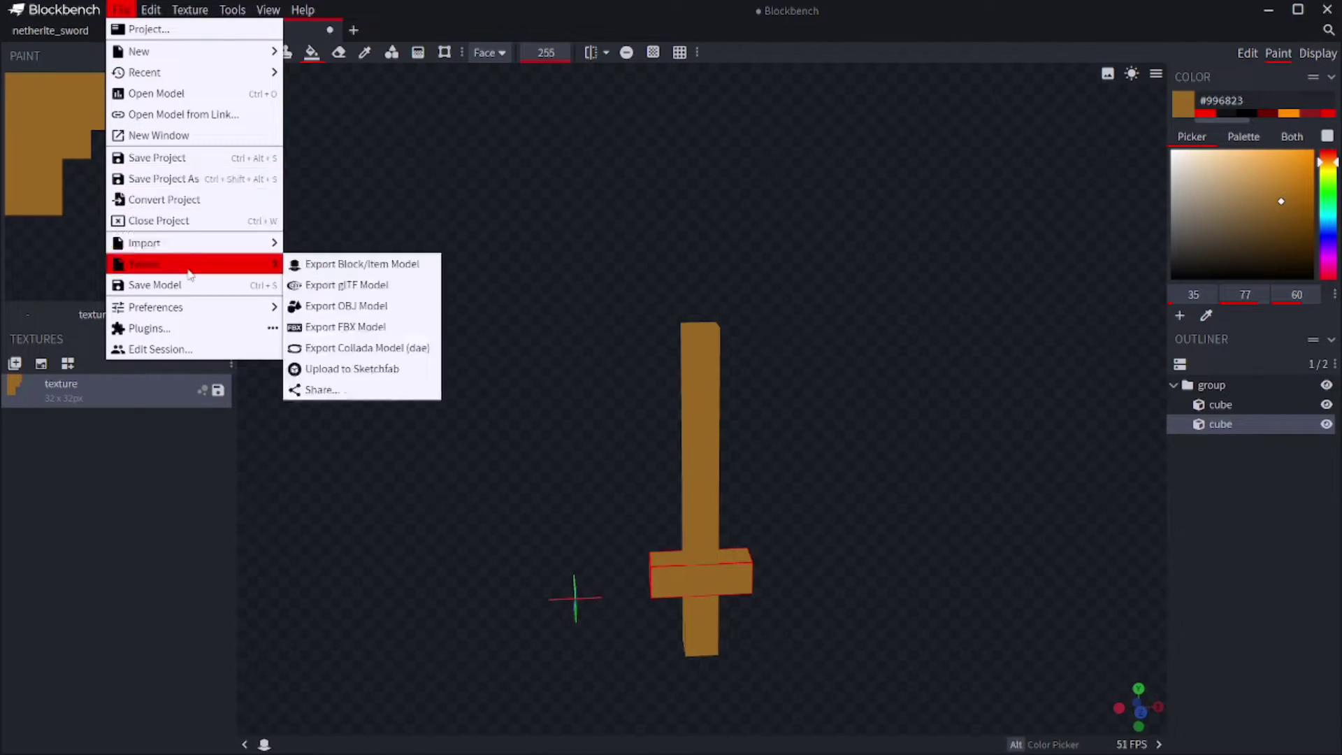
click(361, 271)
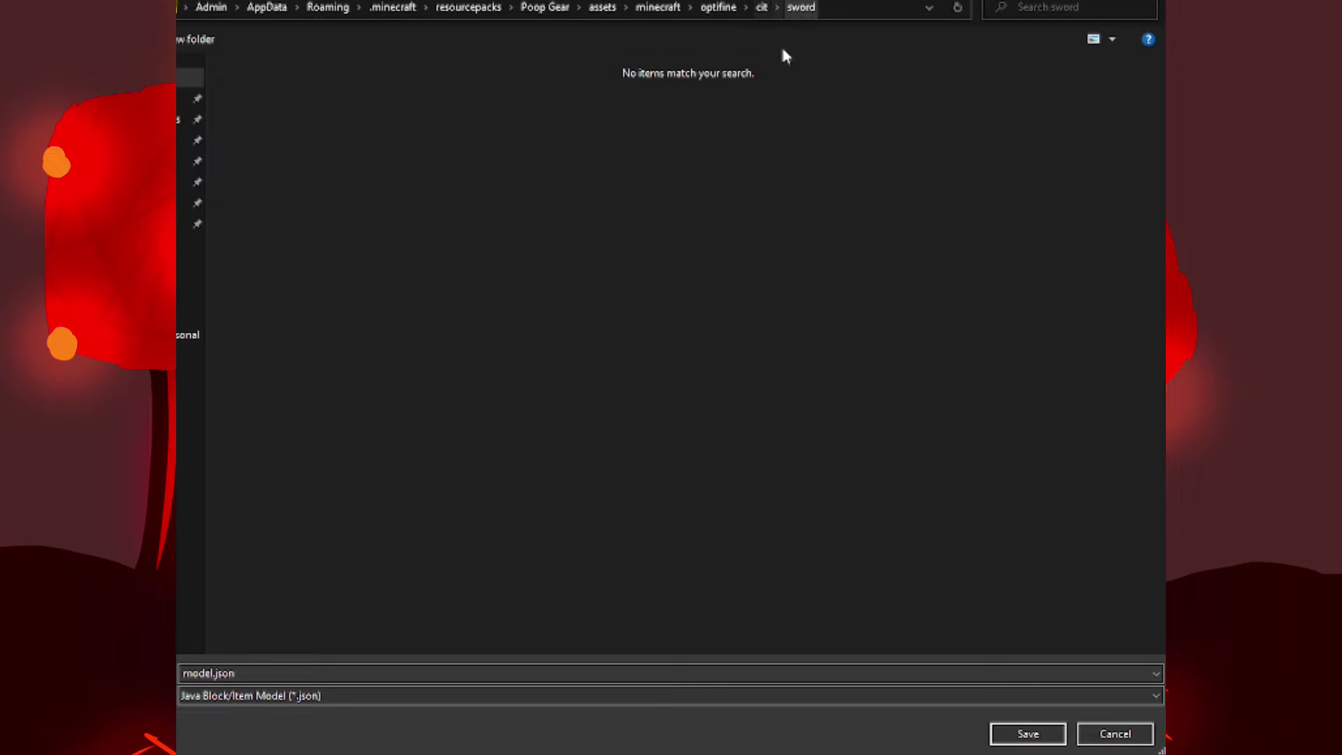
click(425, 673)
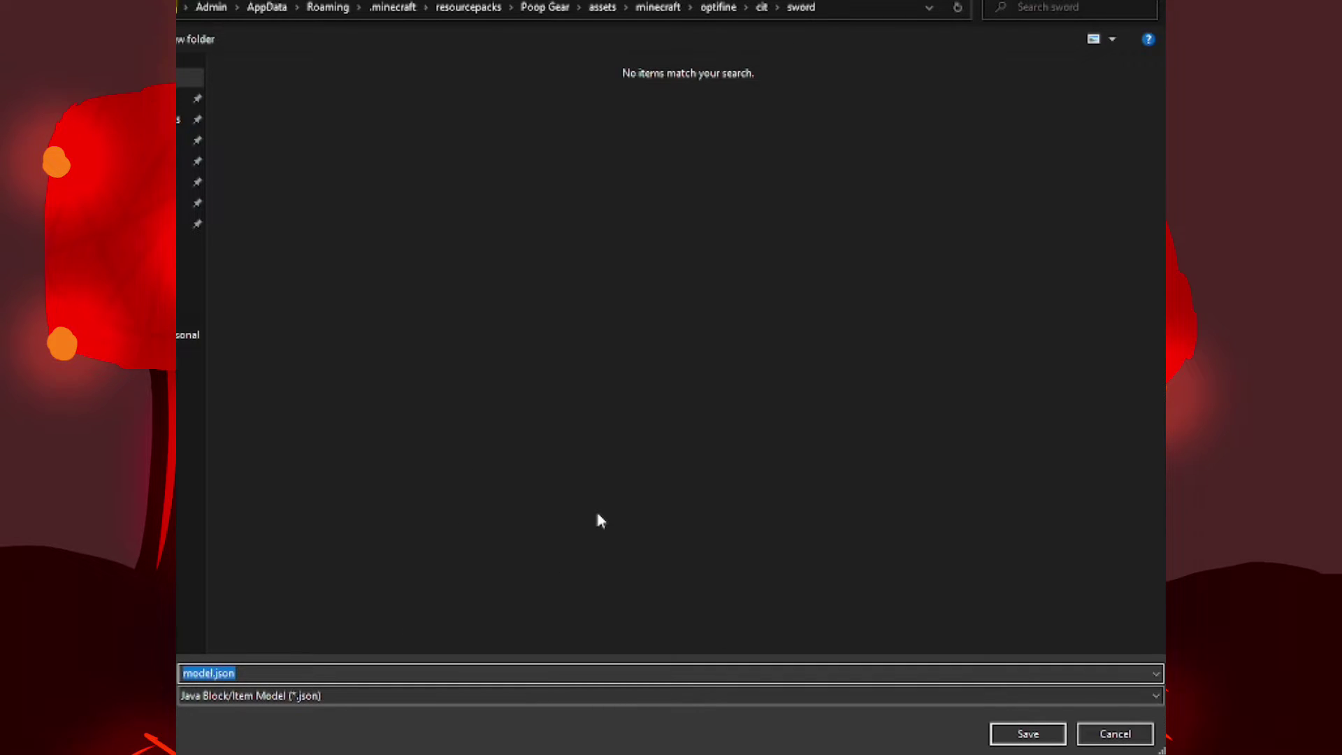
text(netherite_sword)
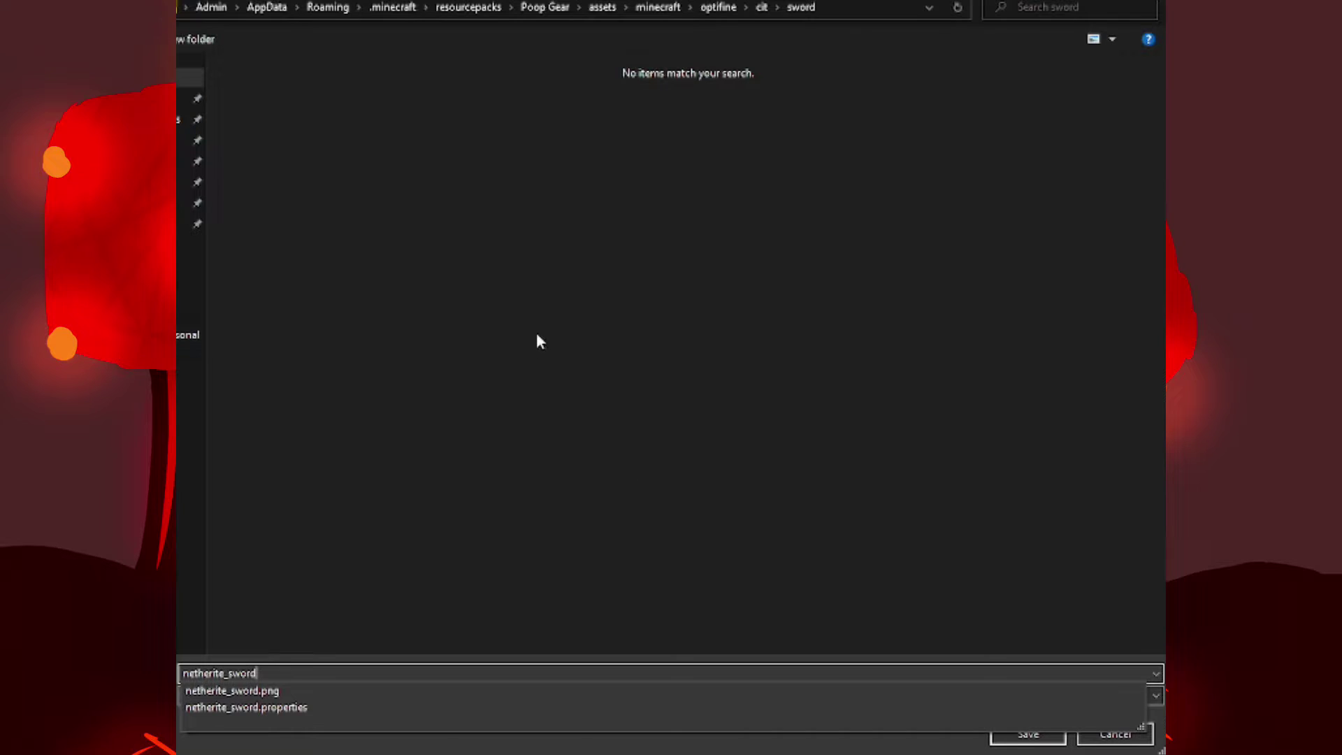
click(537, 336)
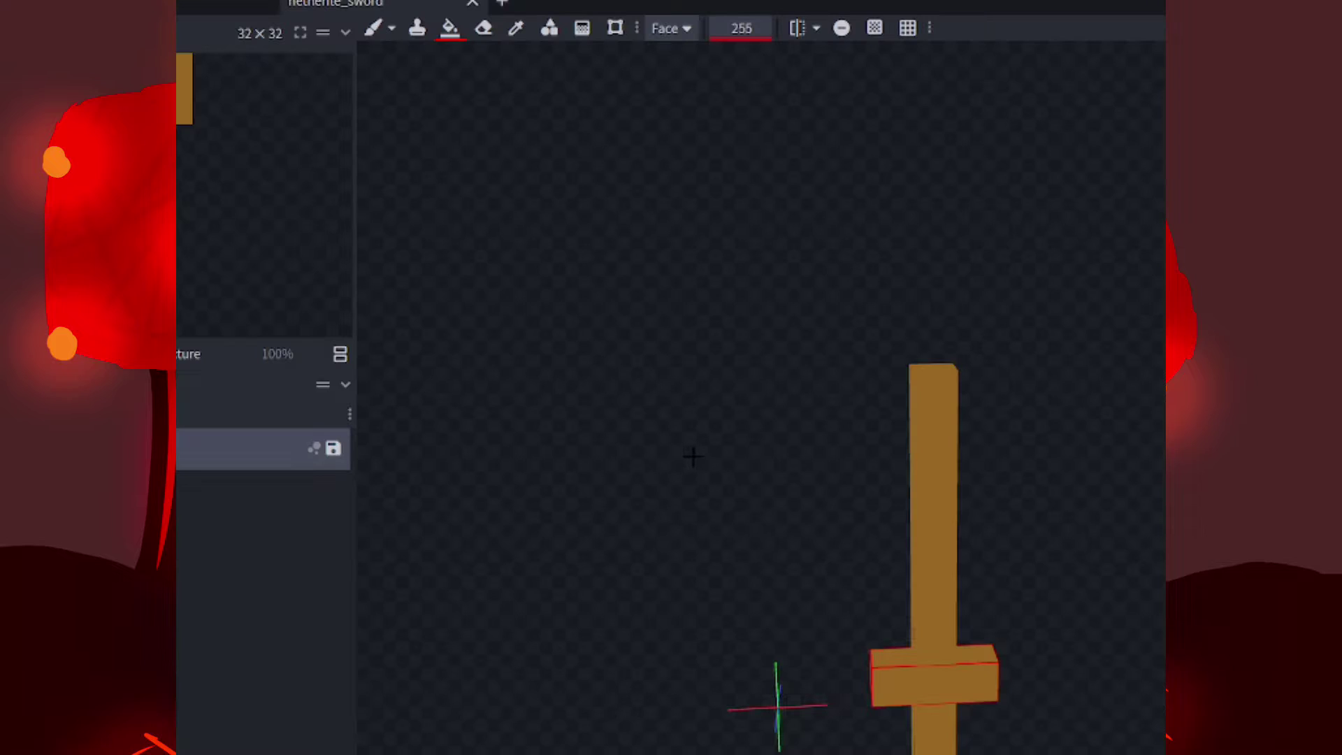
scroll(692, 456, down, 1)
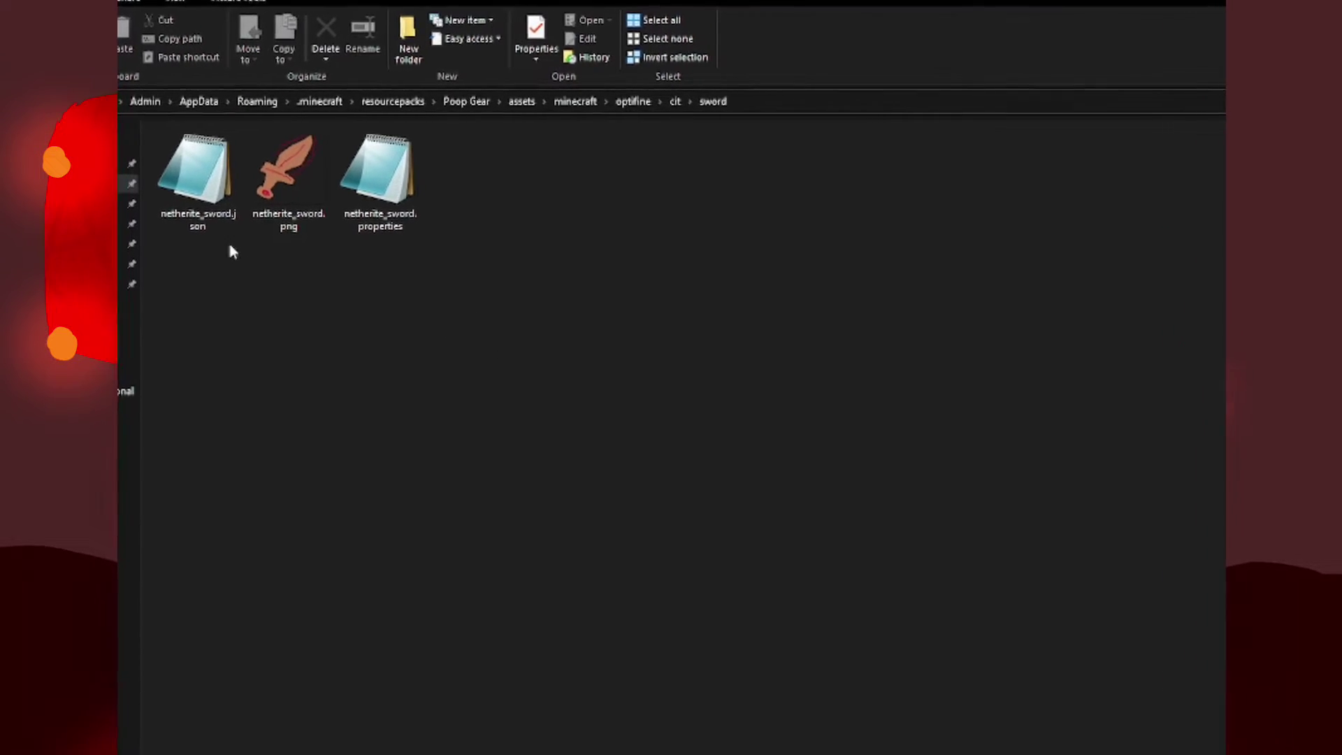
Open the exported netherite_sword.json in Notepad to inspect its contents, then close it
click(253, 188)
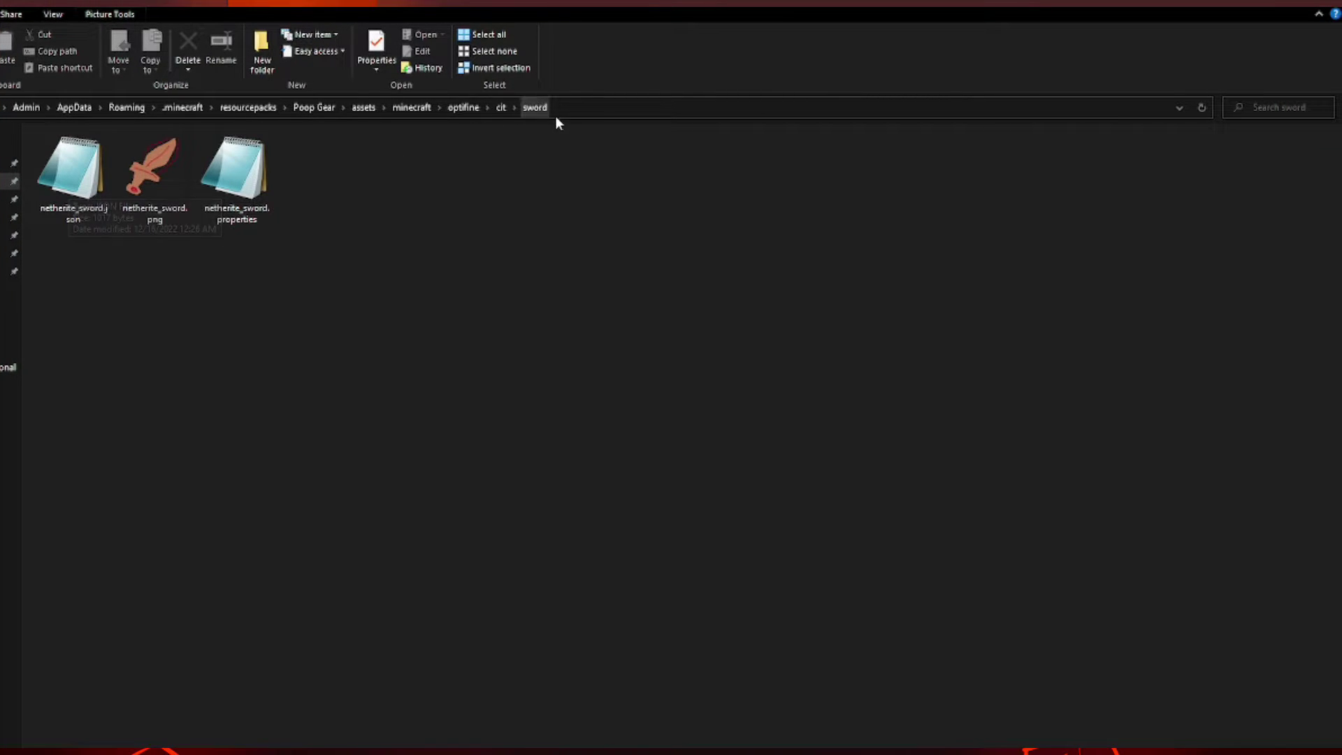
double_click(72, 171)
scroll(659, 318, down, 5)
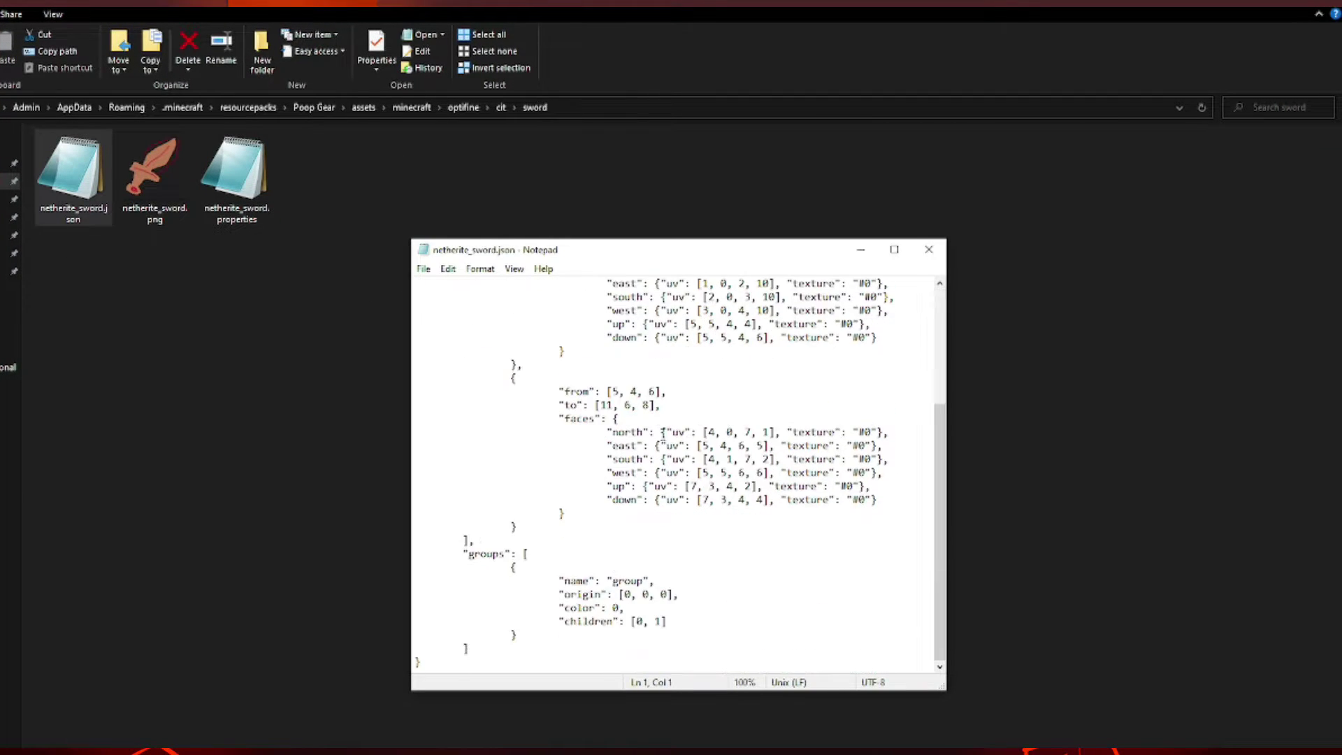
scroll(660, 378, up, 4)
scroll(661, 433, down, 3)
scroll(663, 432, up, 5)
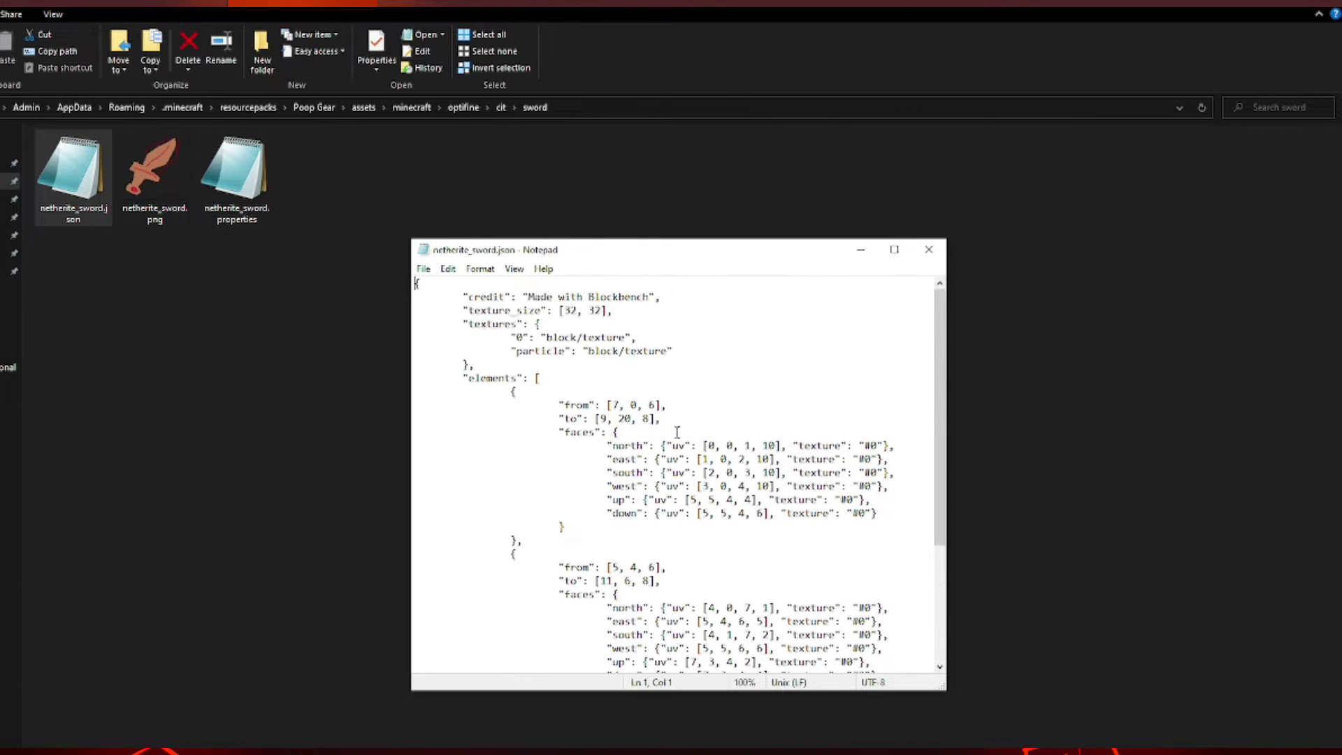
click(928, 250)
drag(428, 280, 567, 300)
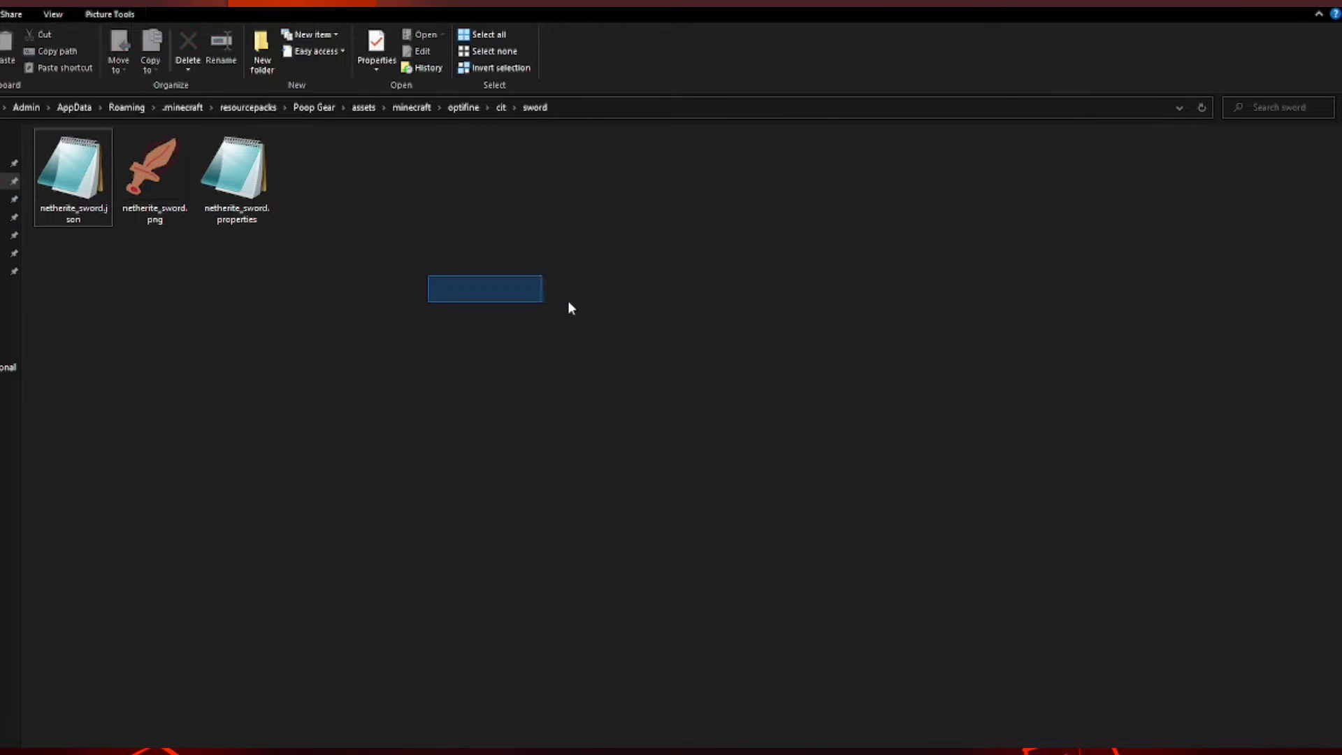
Change line 4 of netherite_sword.properties to model=netherite_sword.json, save and close it
double_click(241, 189)
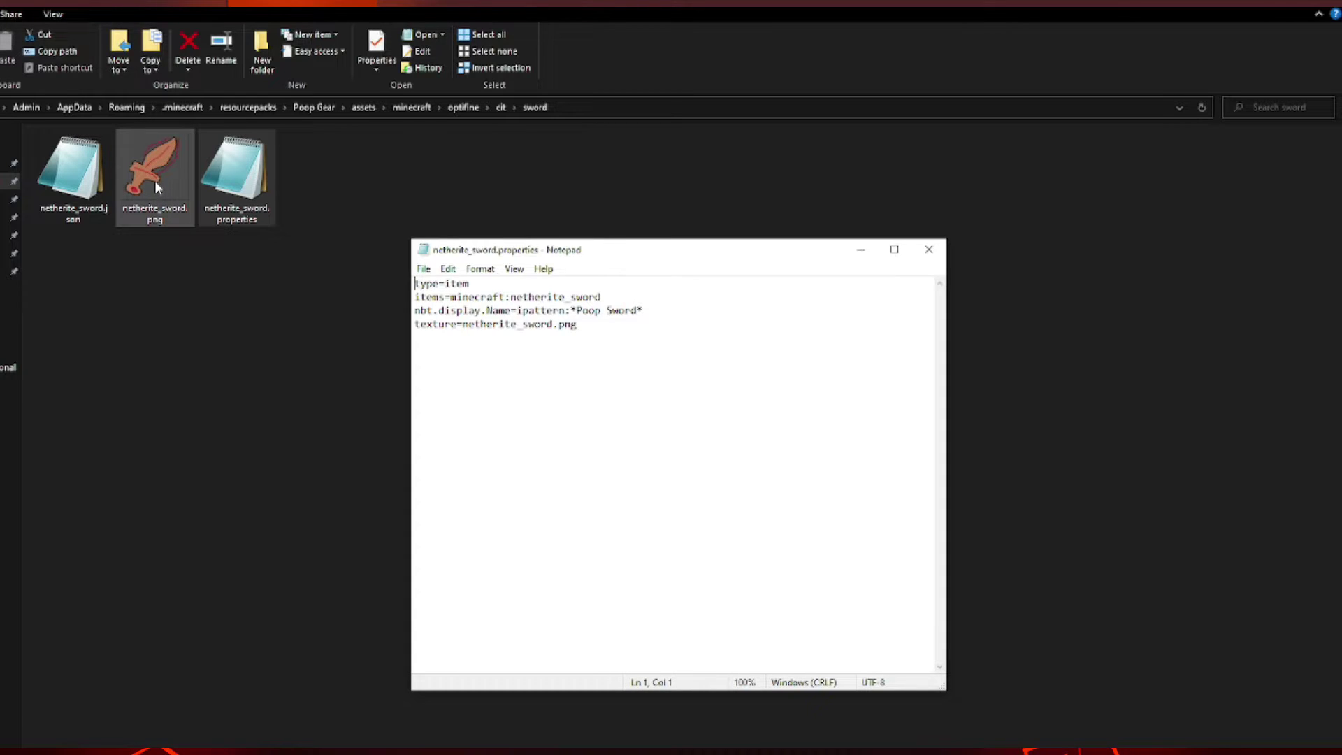
click(153, 165)
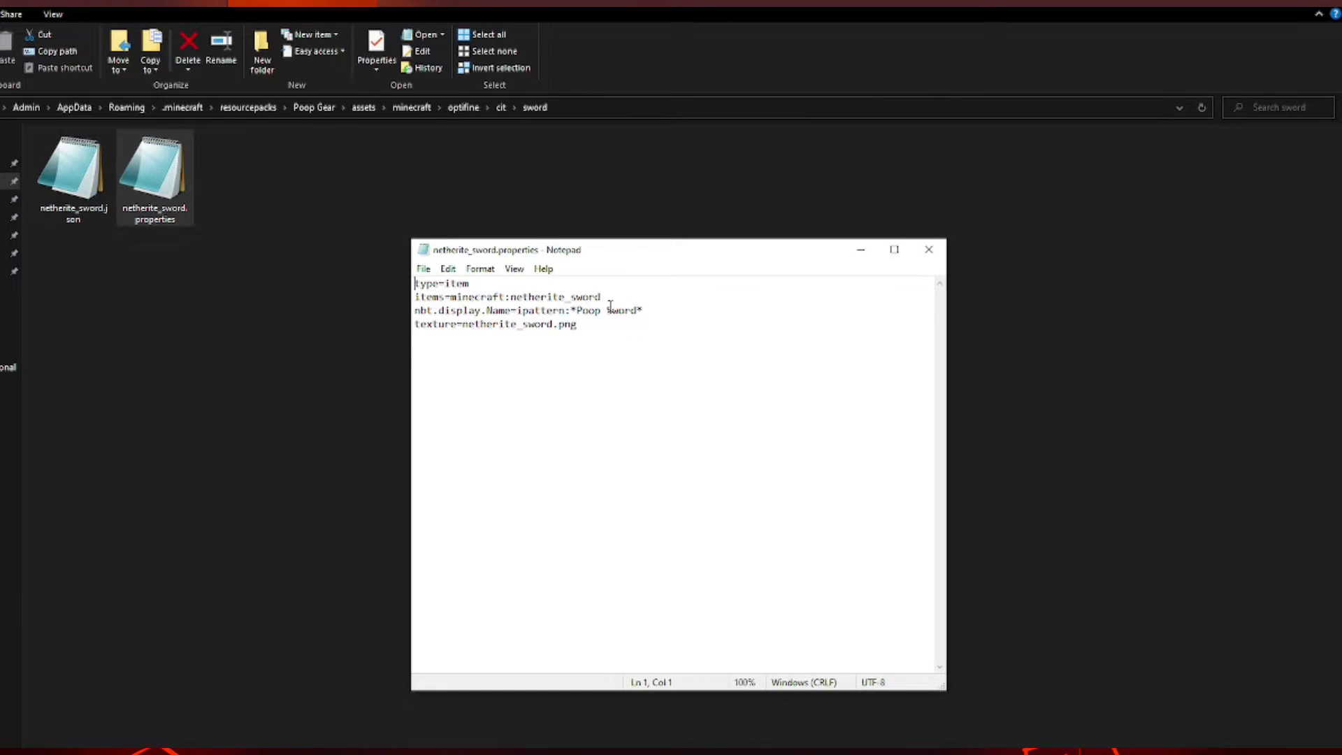
drag(416, 285, 620, 314)
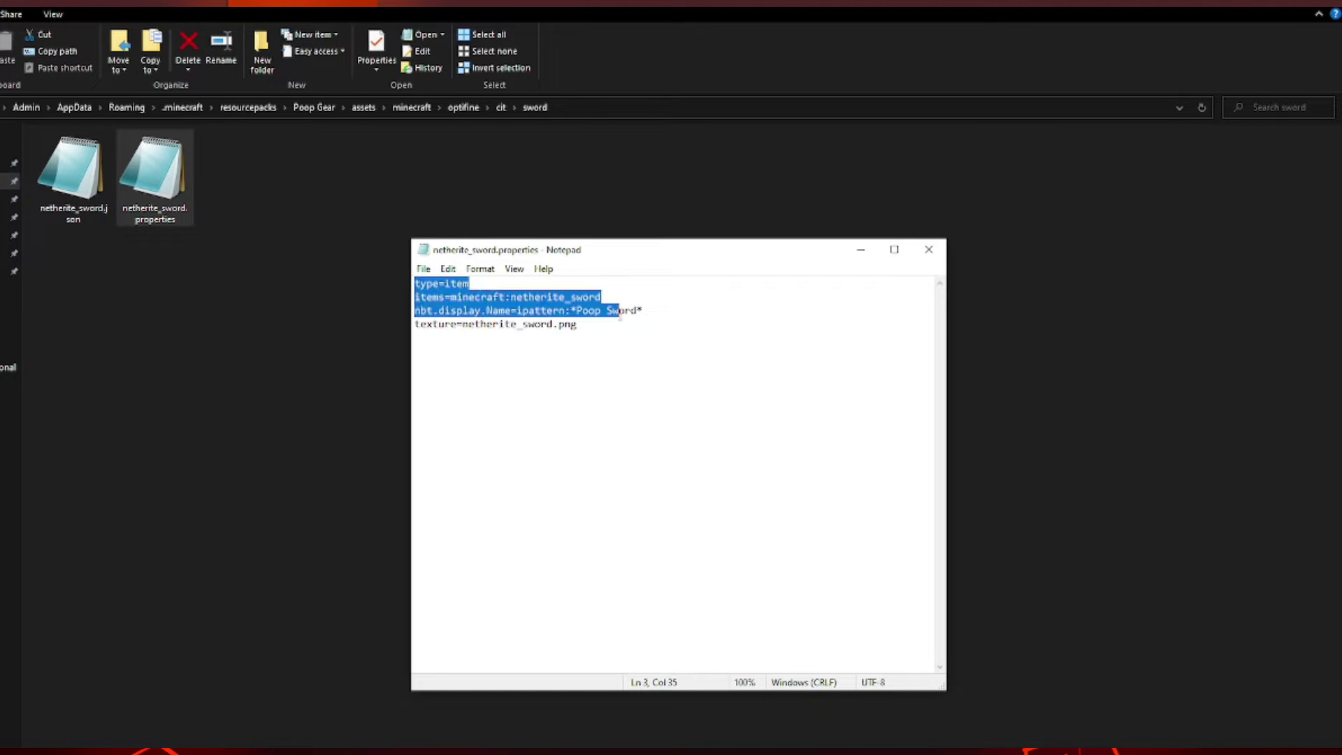
click(639, 310)
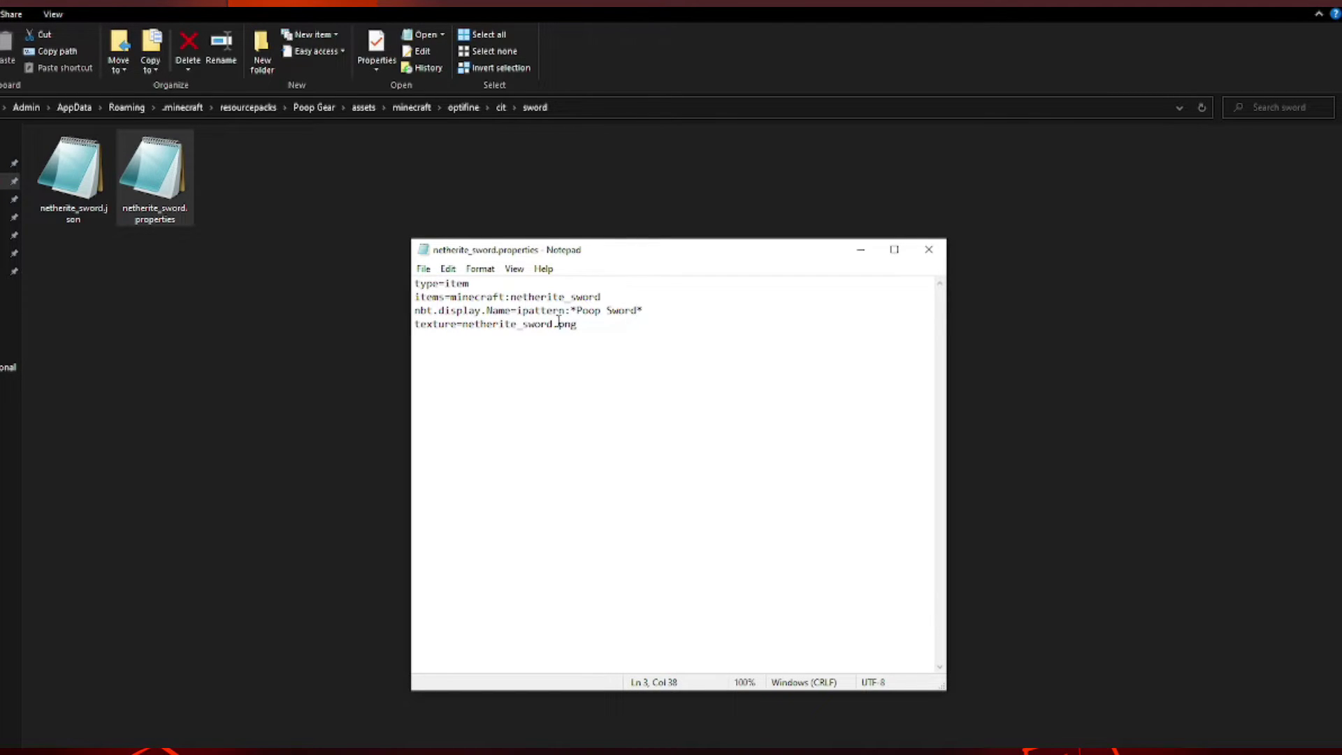
drag(446, 331, 425, 328)
text(model)
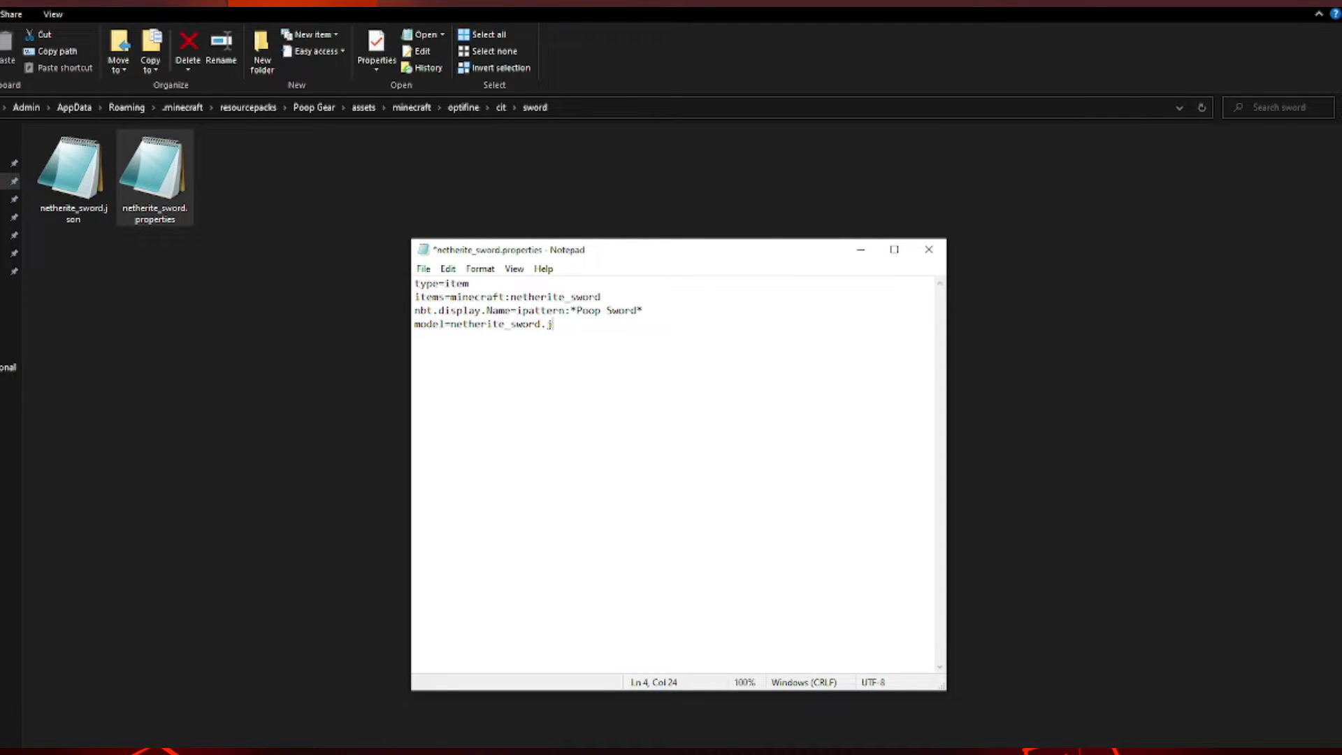
key(ctrl+s)
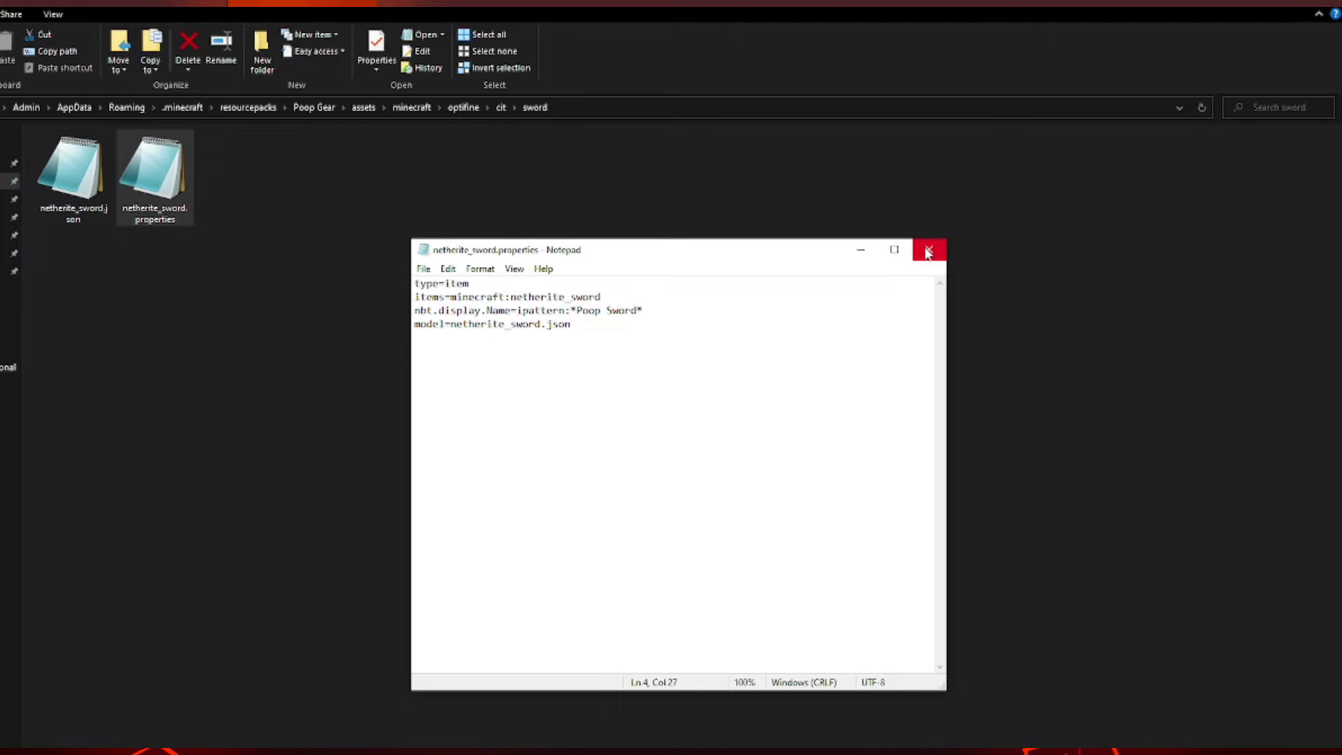
click(928, 250)
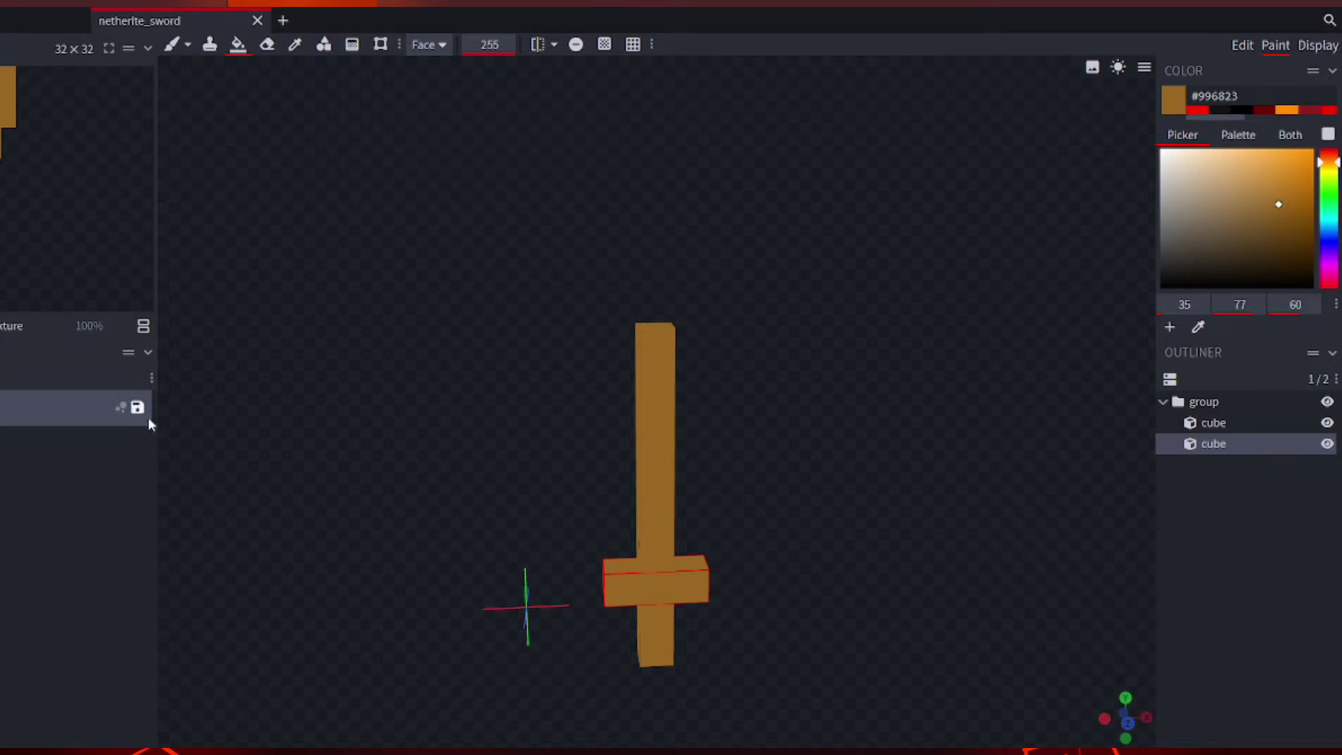
Save the brown texture as netherite_sword in the cit/sword folder
click(137, 407)
click(843, 8)
click(139, 408)
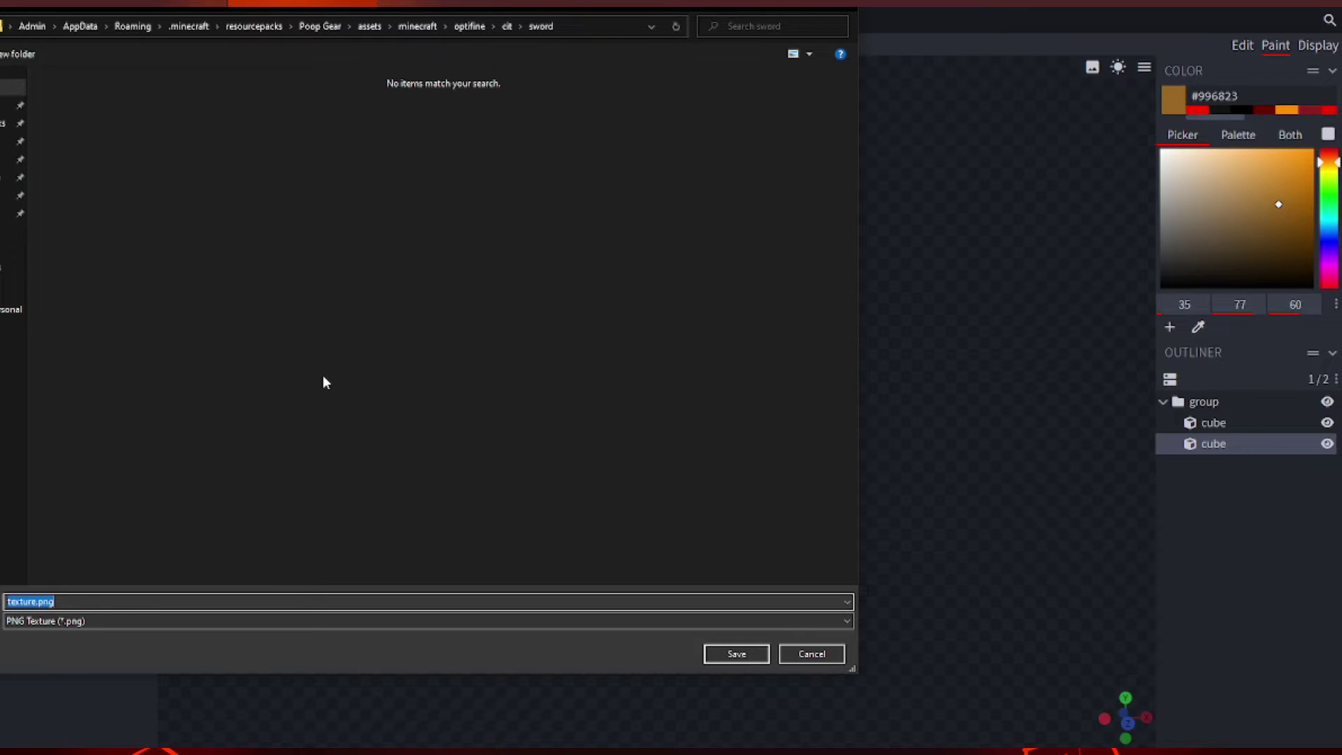
text(netherite_sword)
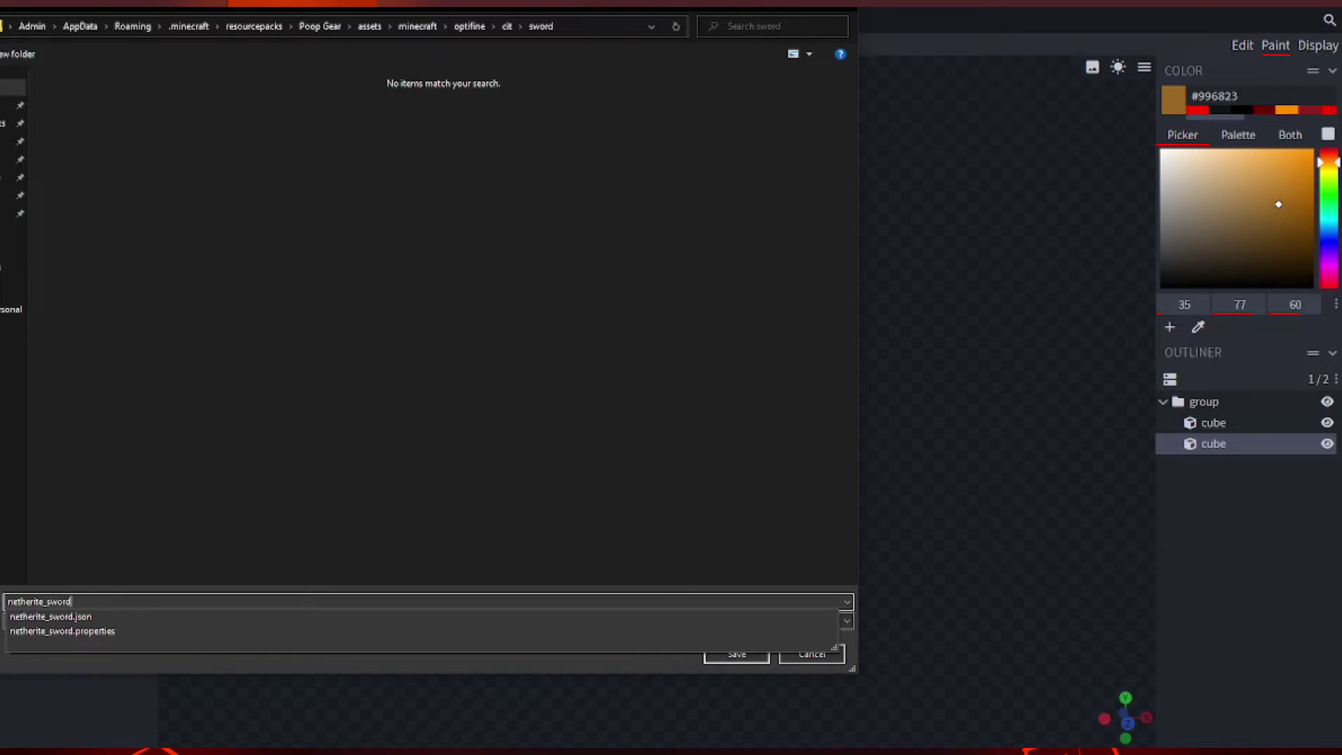
click(737, 657)
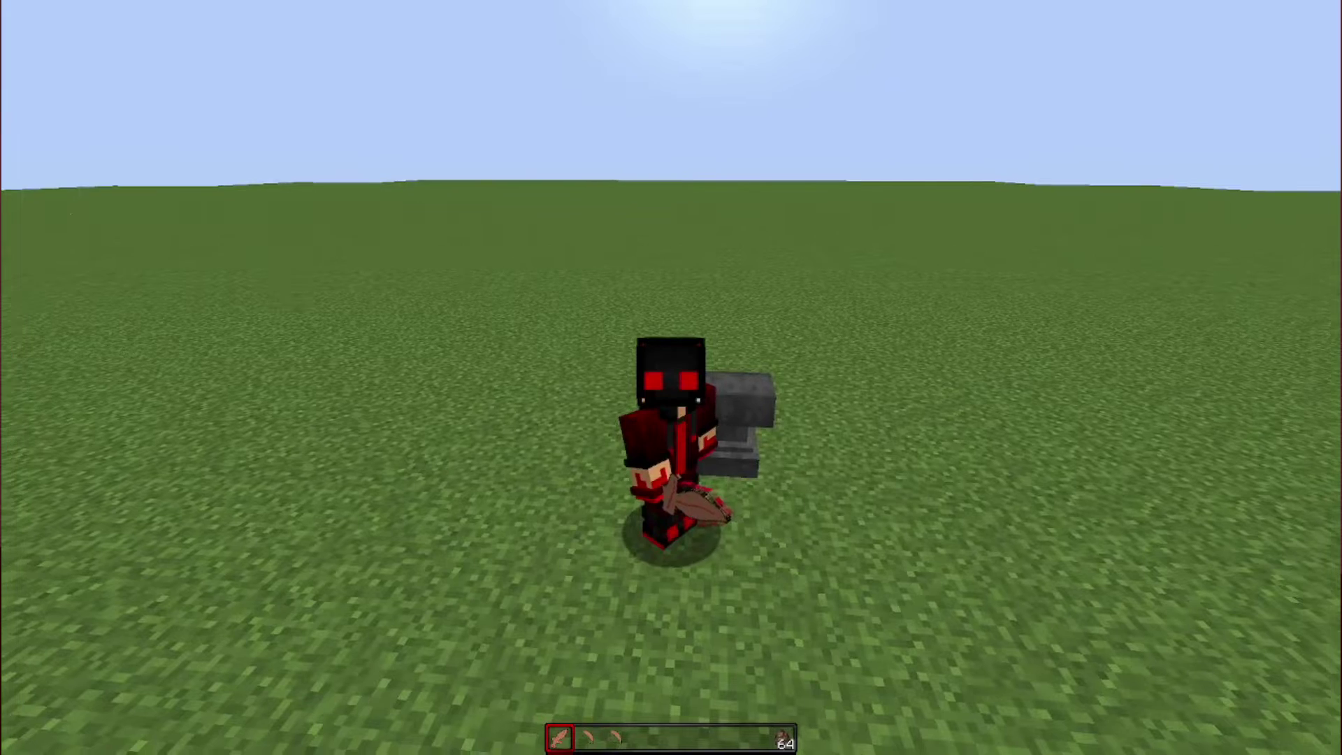
Reload resource packs with F3+T, then change camera perspective with F5
key(F3+t)
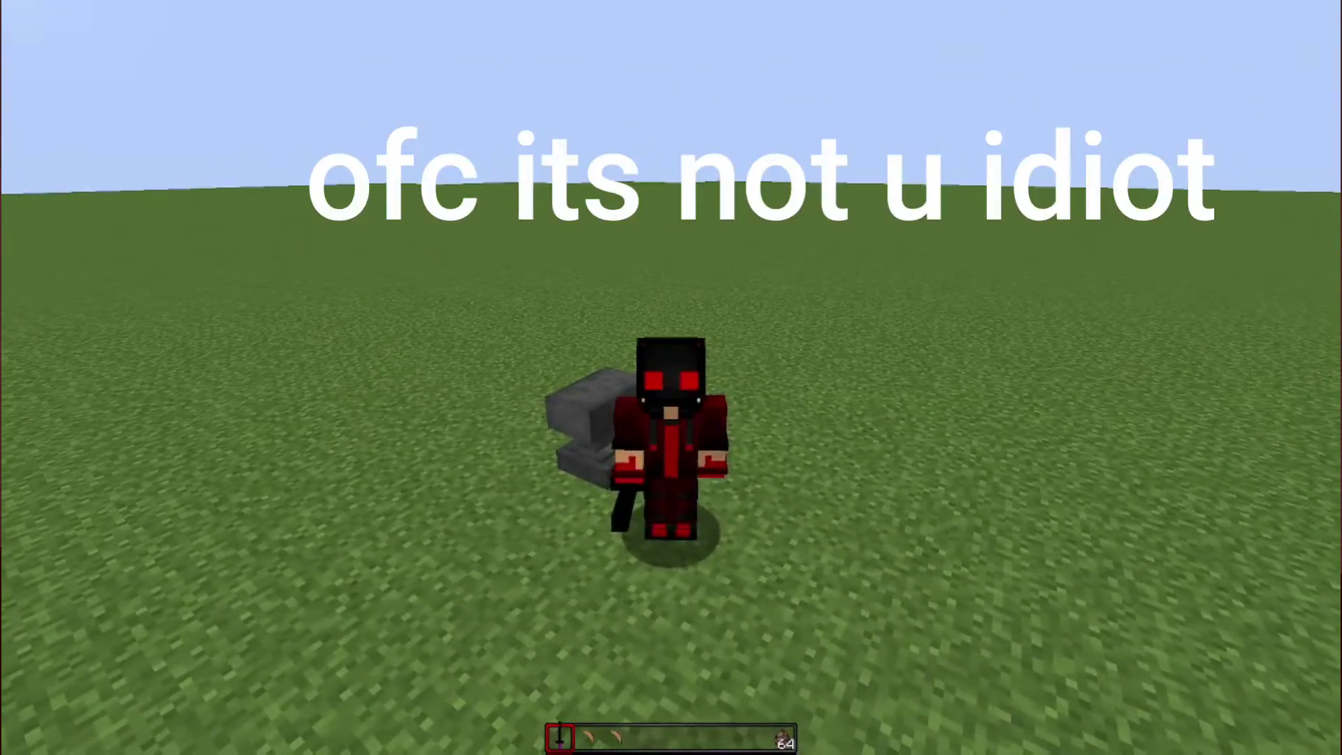
key(F5)
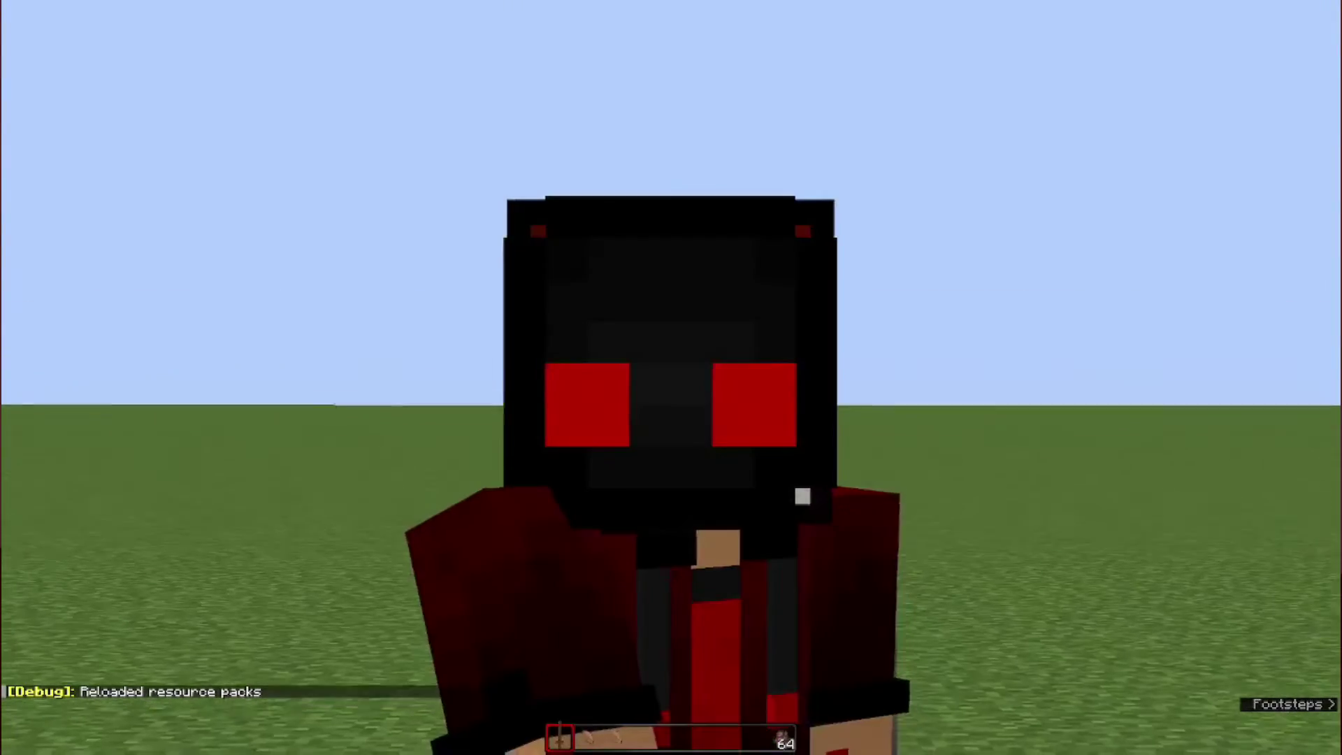
Swing the held item repeatedly at the anvil and ground, switching to front third-person view
click(671, 378)
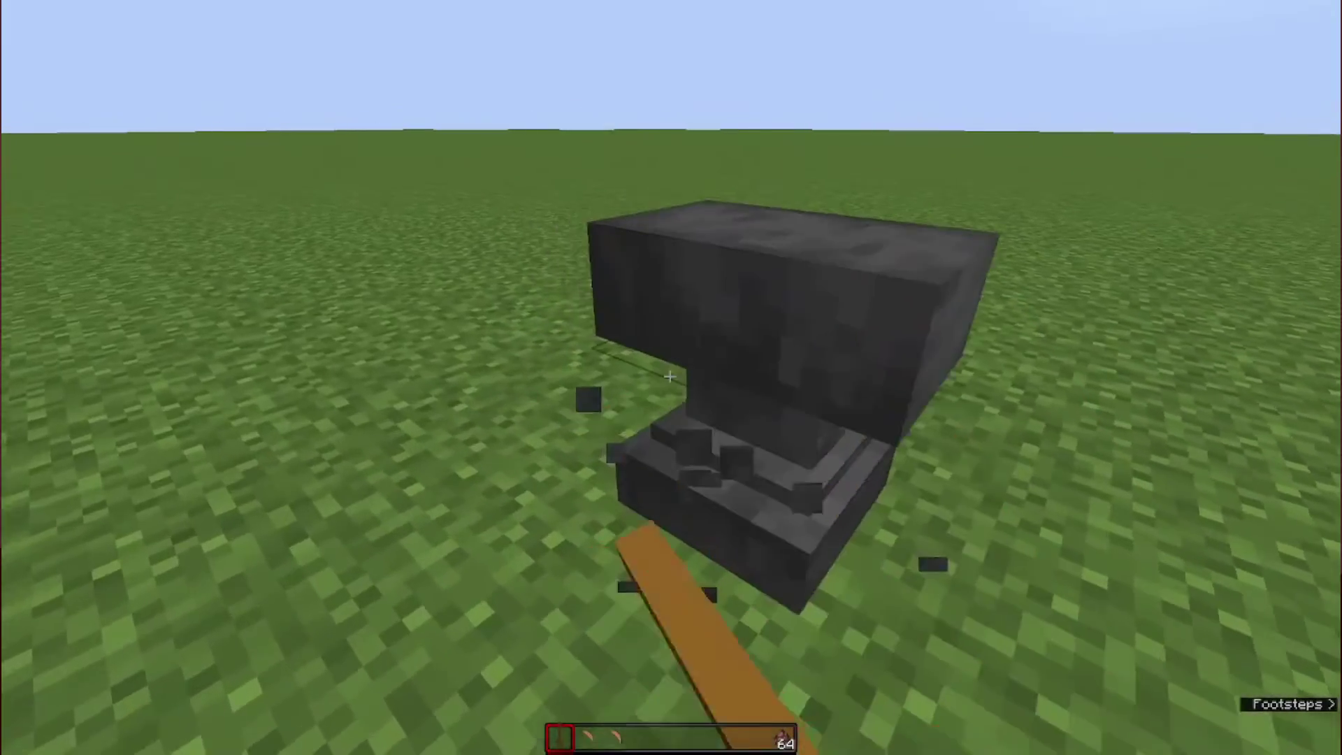
click(669, 378)
click(670, 378)
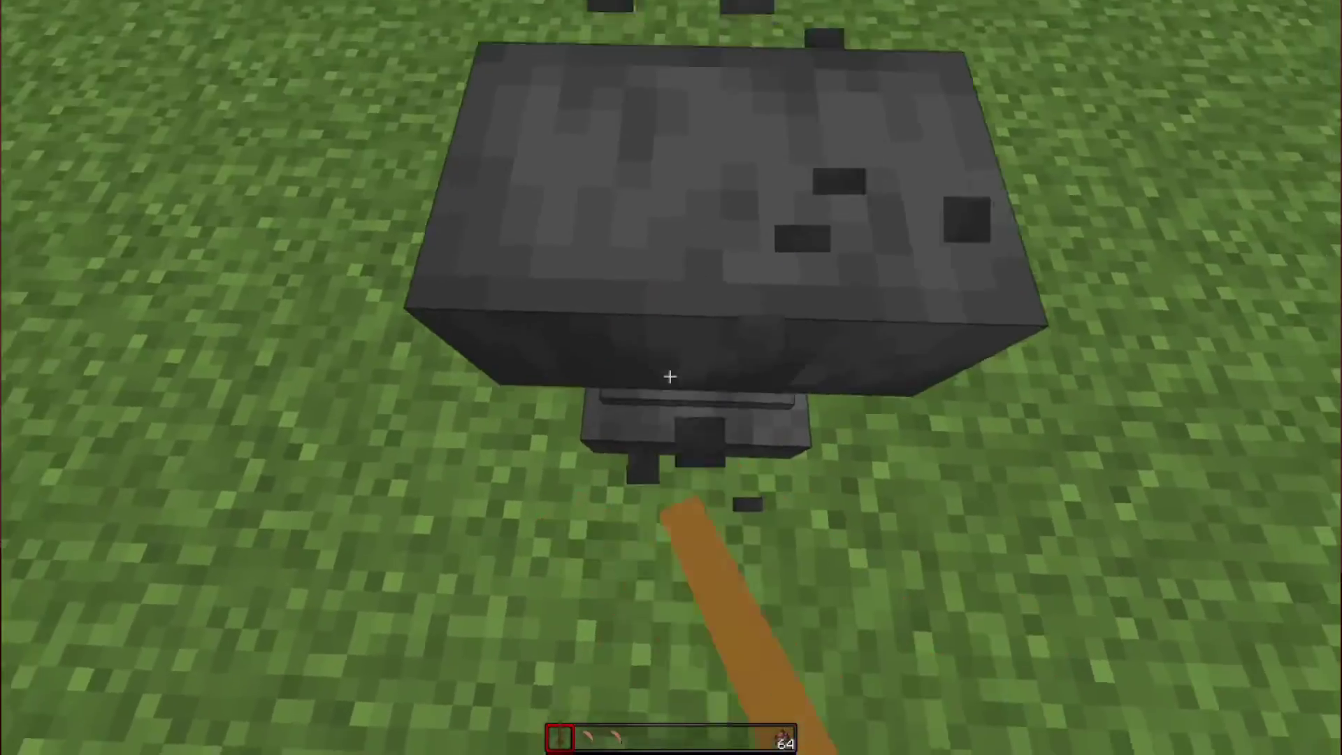
click(669, 377)
click(669, 377)
click(670, 377)
click(670, 378)
click(670, 377)
click(670, 378)
click(670, 378)
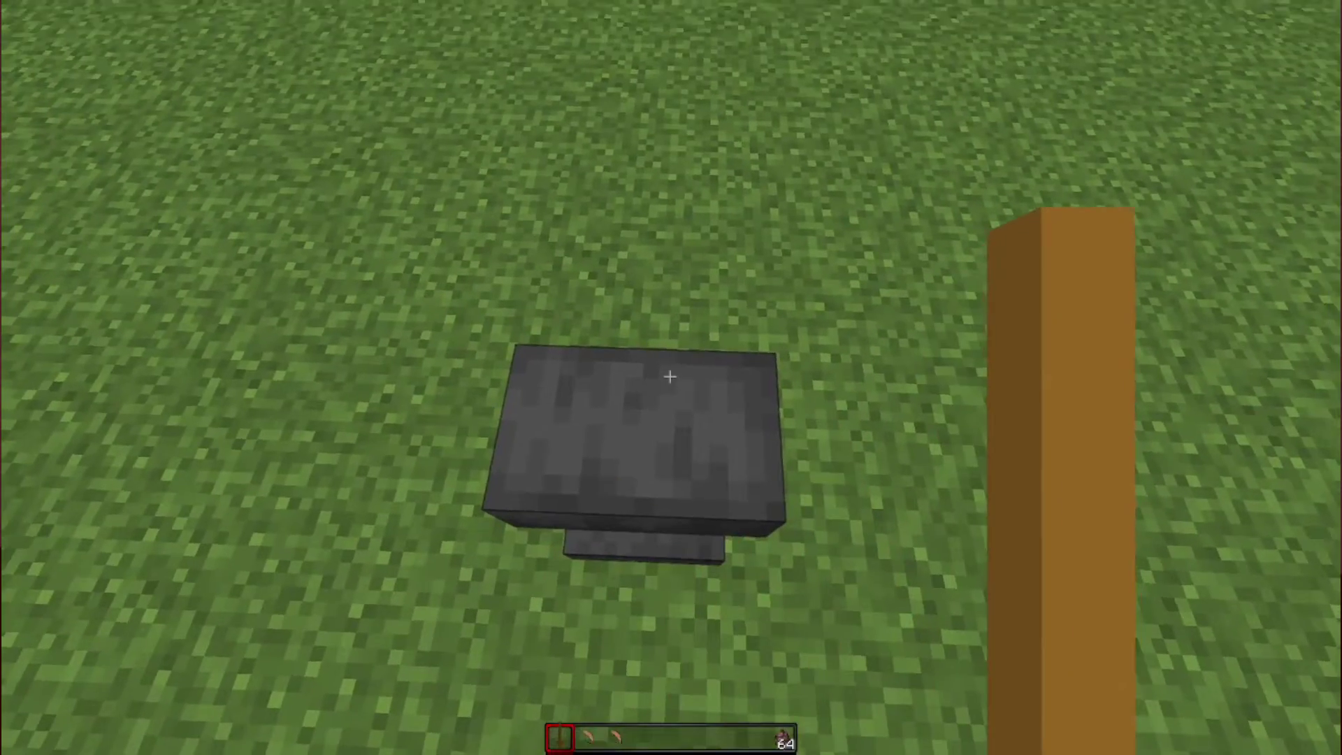
click(669, 378)
click(669, 377)
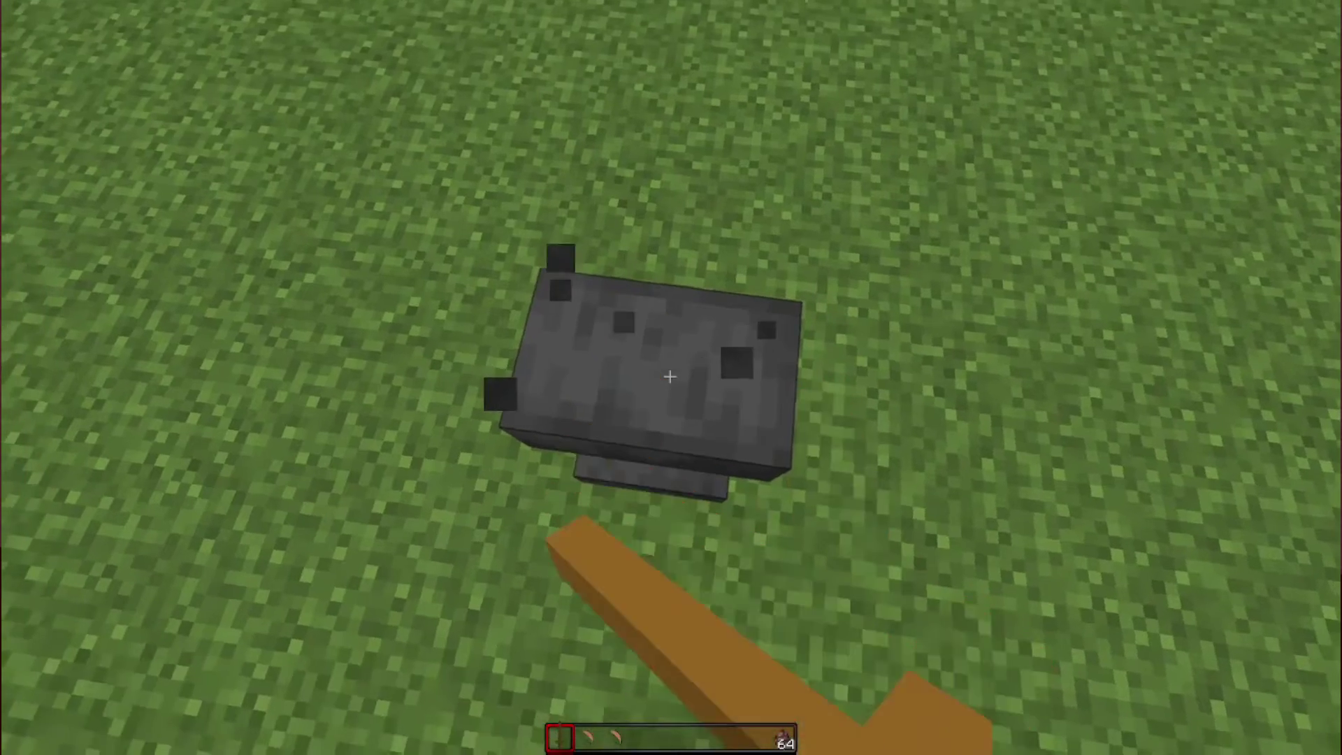
key(F5)
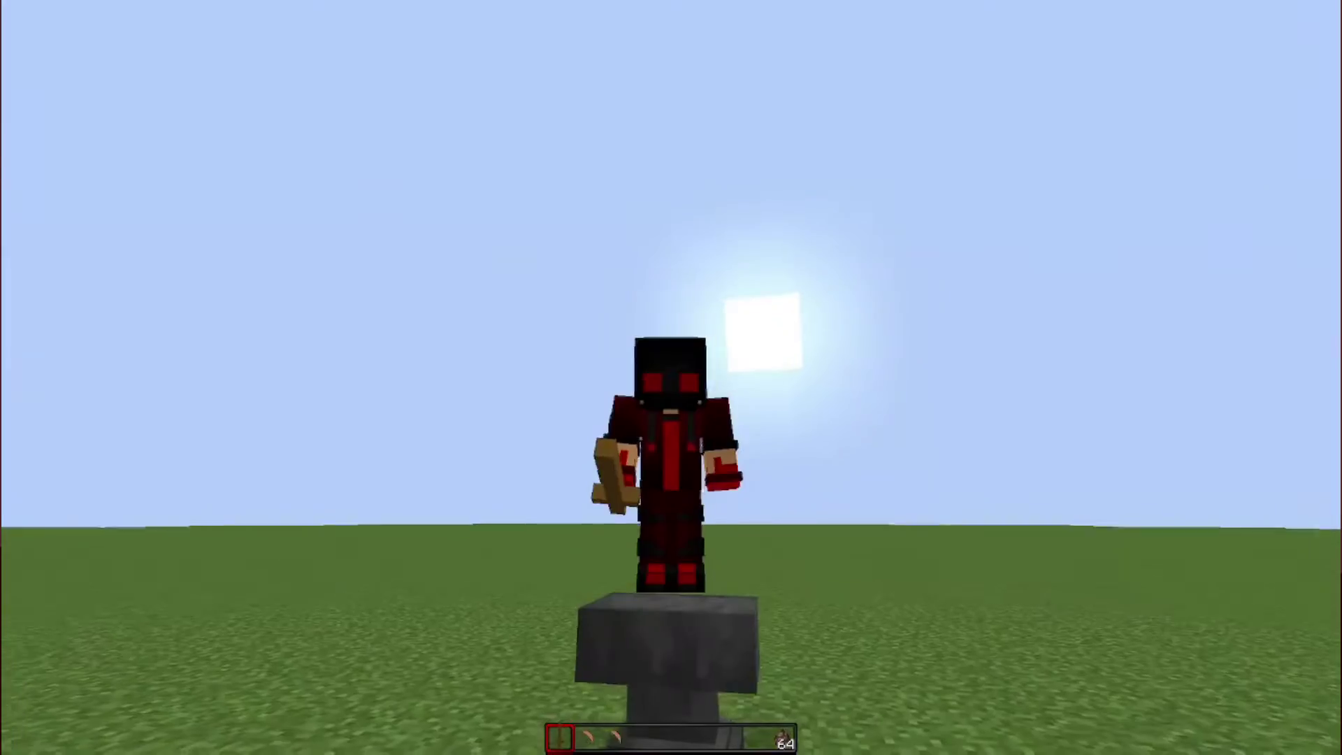
click(670, 378)
click(669, 378)
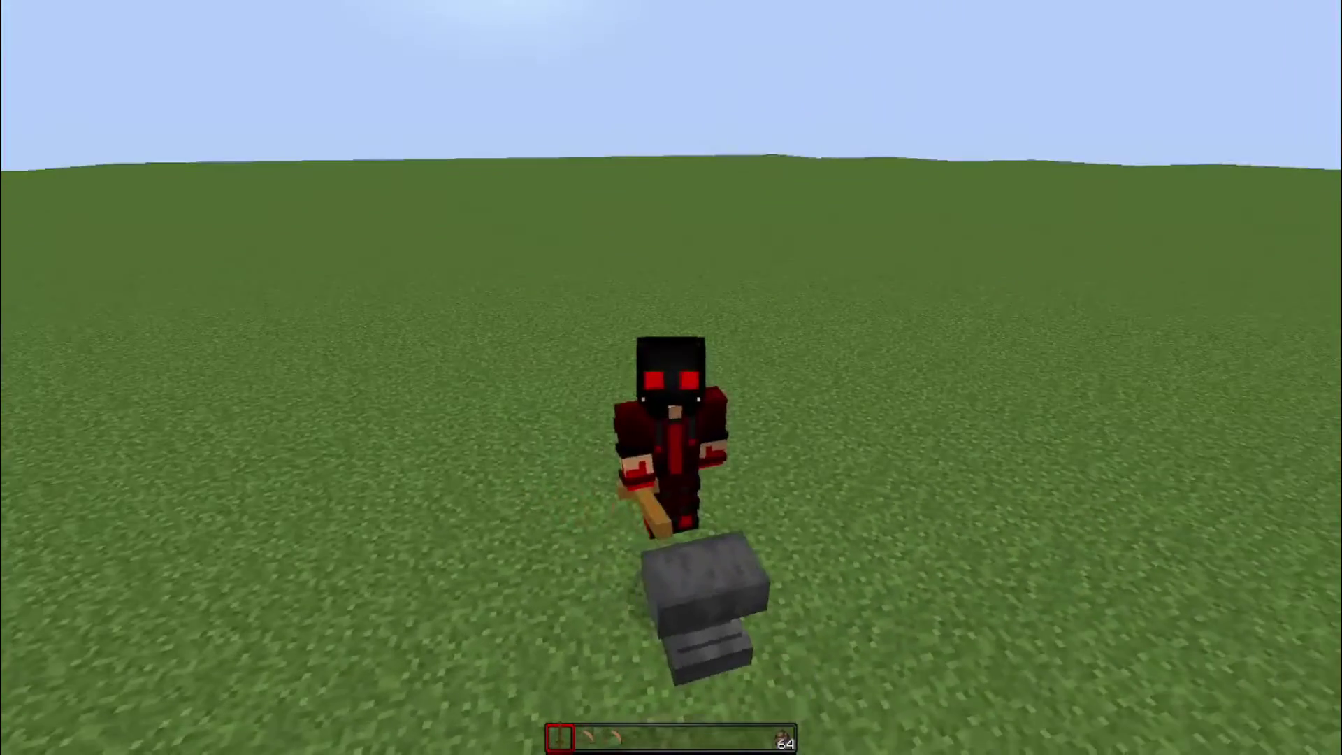
click(670, 378)
click(669, 378)
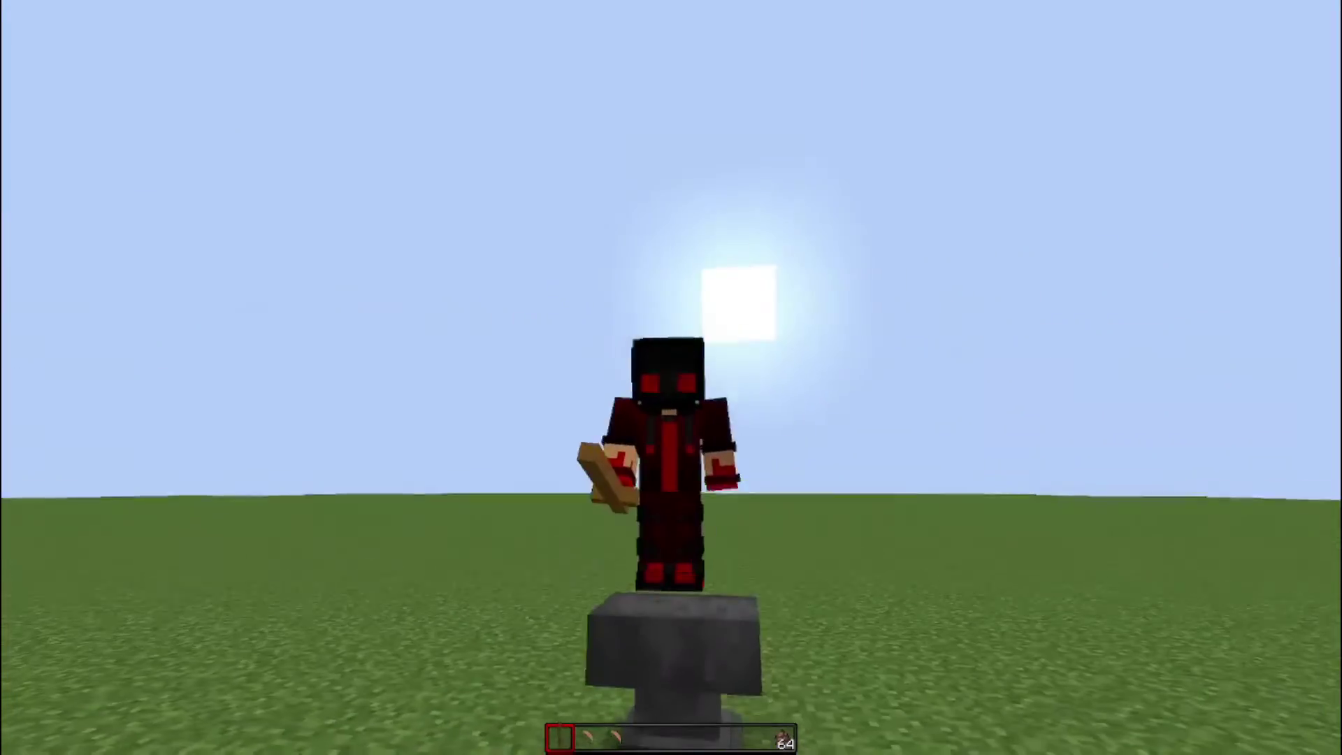
click(670, 378)
click(670, 378)
click(670, 377)
click(669, 377)
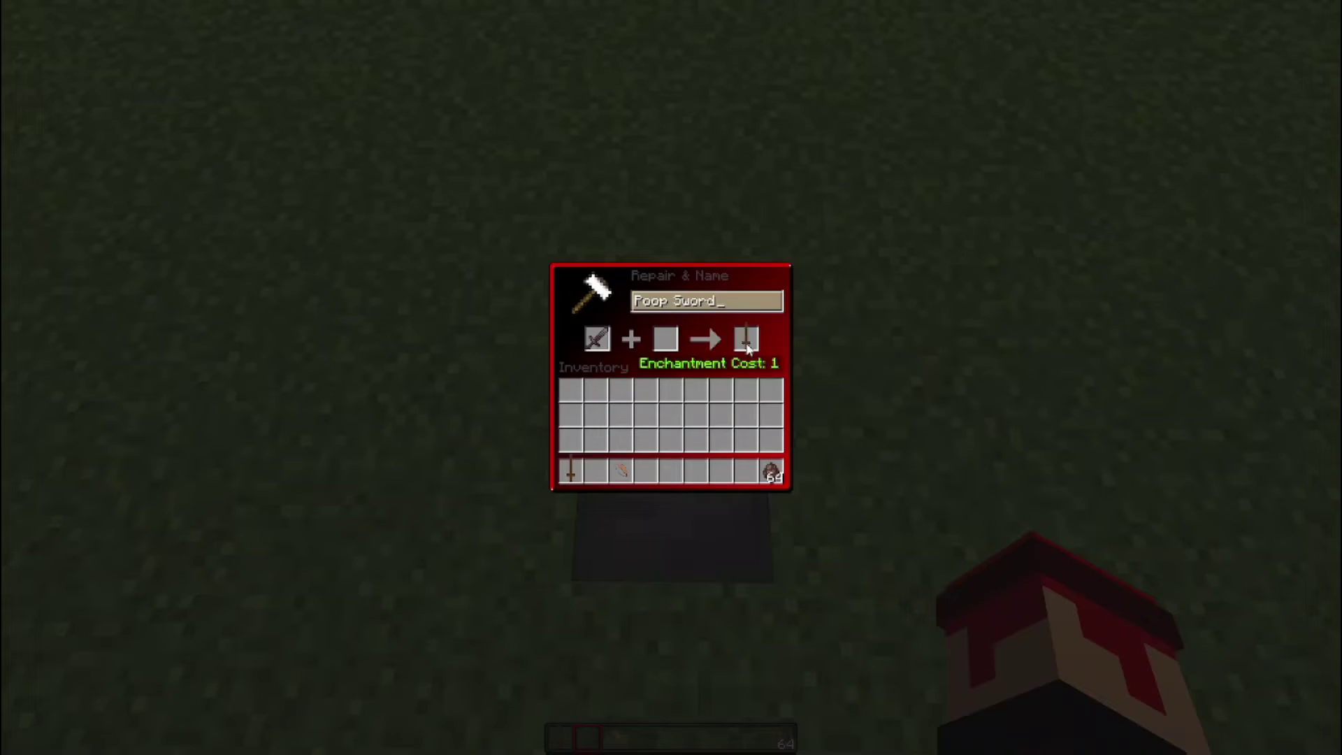
Take the renamed Poop Sword from the anvil and show it in third-person and offhand
shift+click(747, 339)
key(Escape)
key(F5)
key(F5)
key(1)
key(f)
key(F5)
key(2)
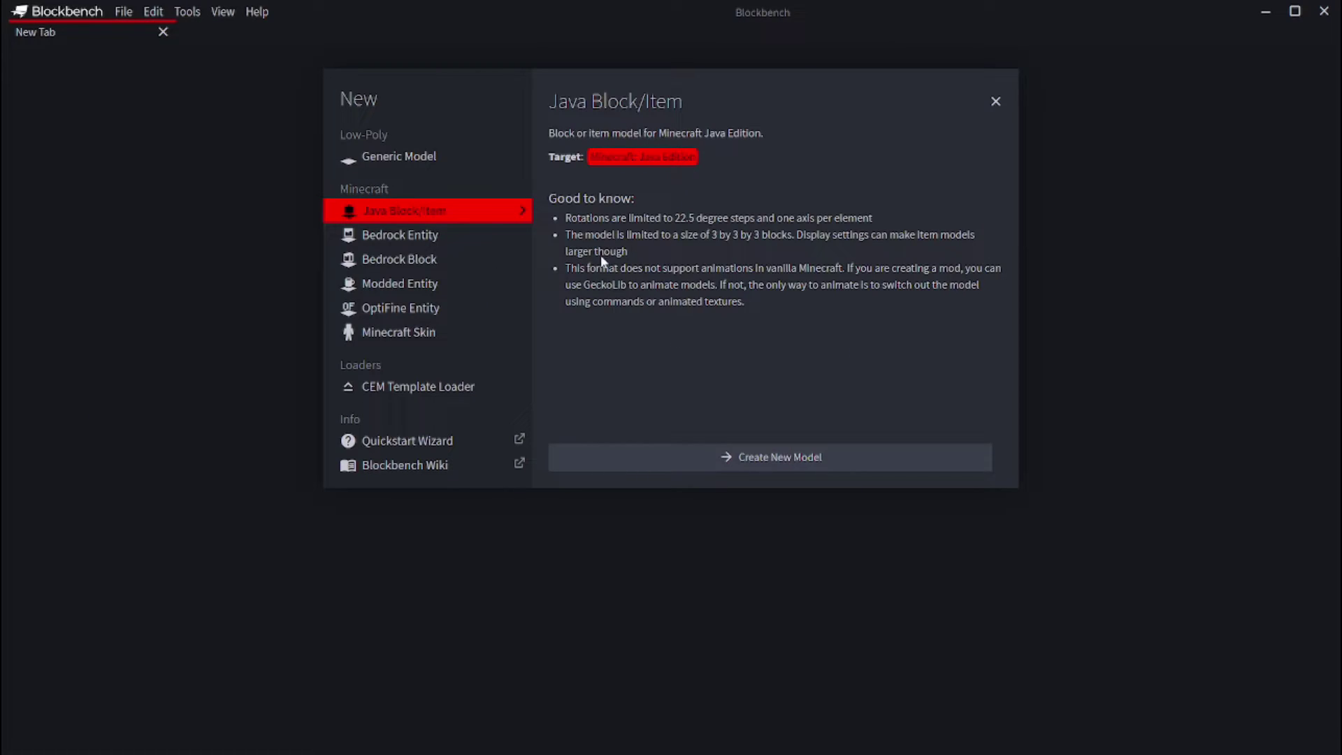
Create a throwaway Java Block/Item model, then close it without saving
click(728, 458)
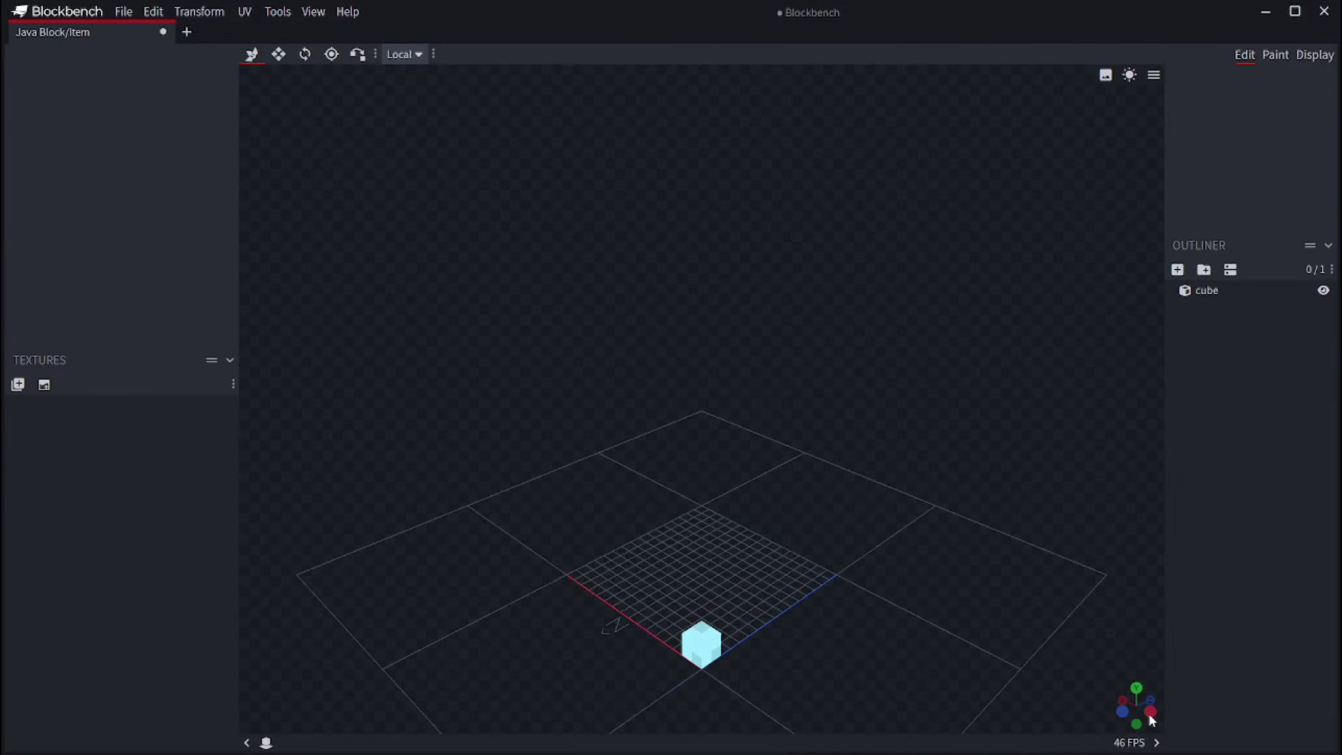
drag(1150, 718, 954, 516)
click(752, 391)
drag(710, 404, 714, 444)
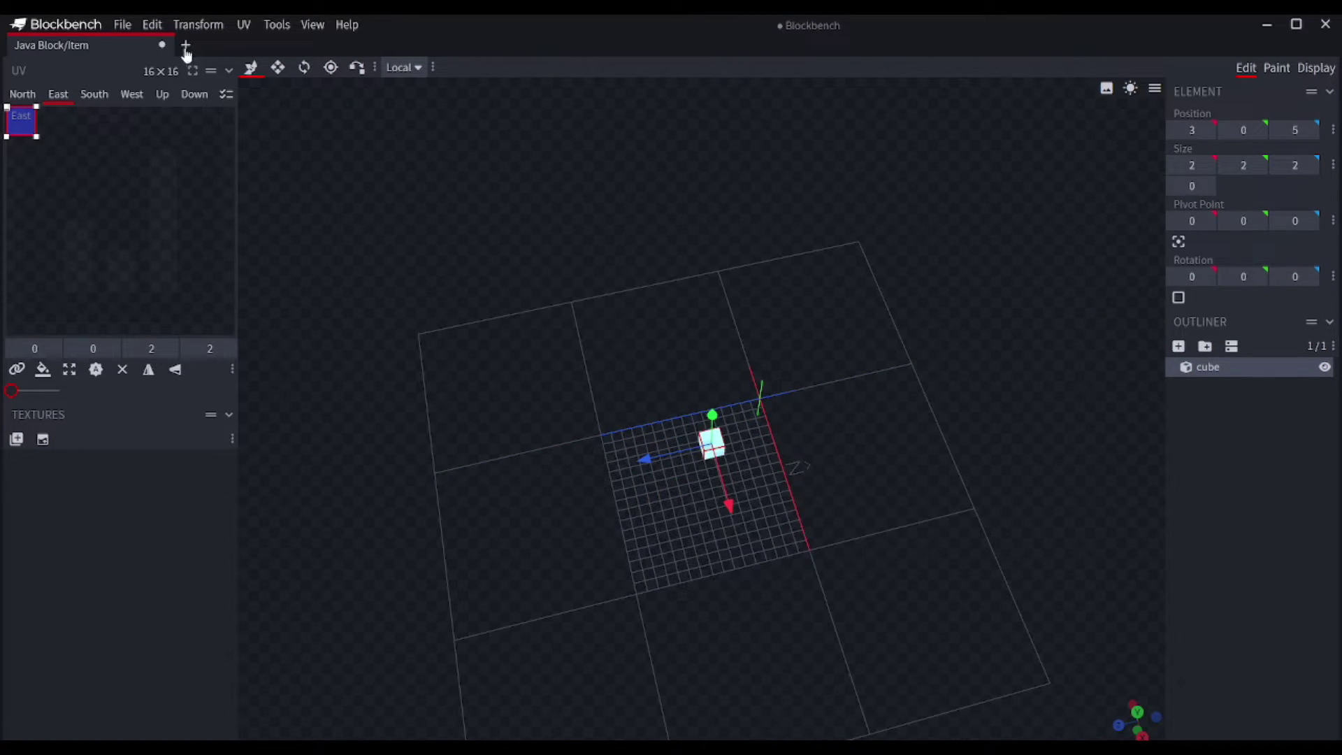
click(186, 48)
click(163, 45)
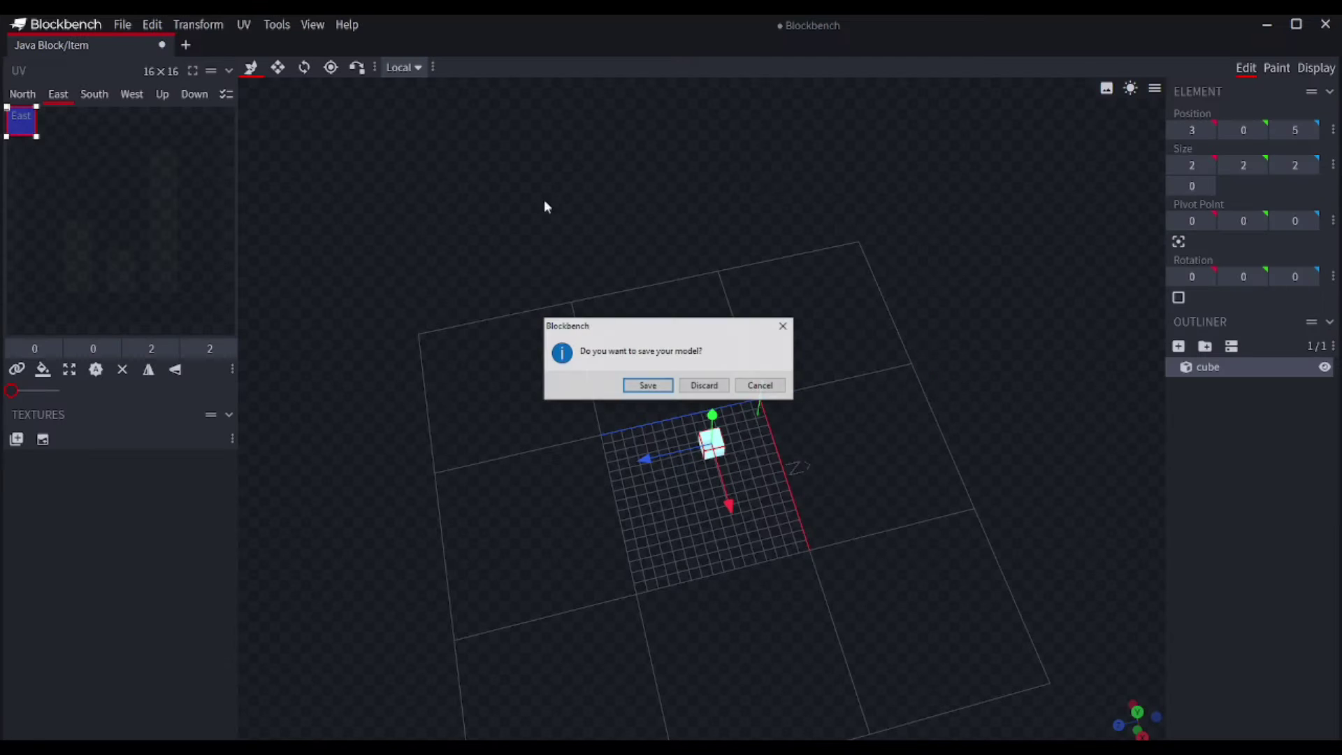
click(705, 384)
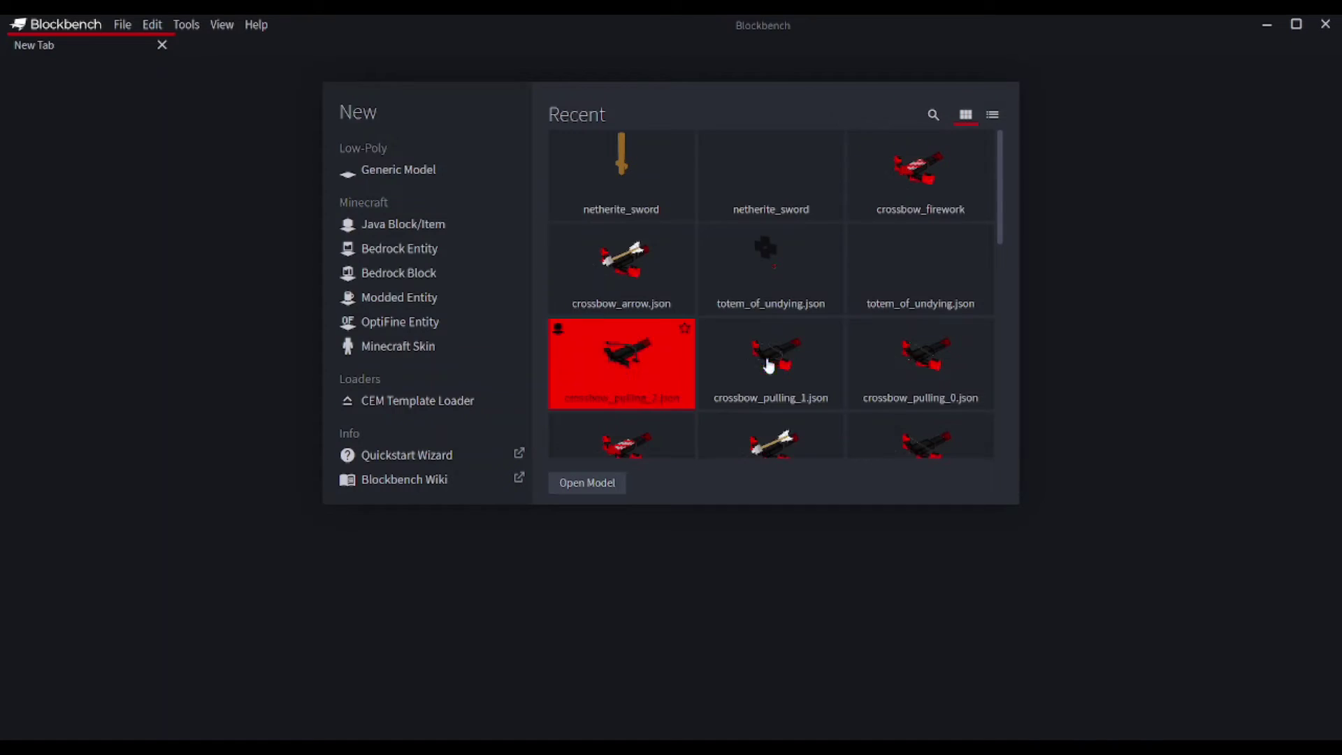
Open bow.json from recent files, dismissing the invalid path warning
scroll(776, 365, down, 4)
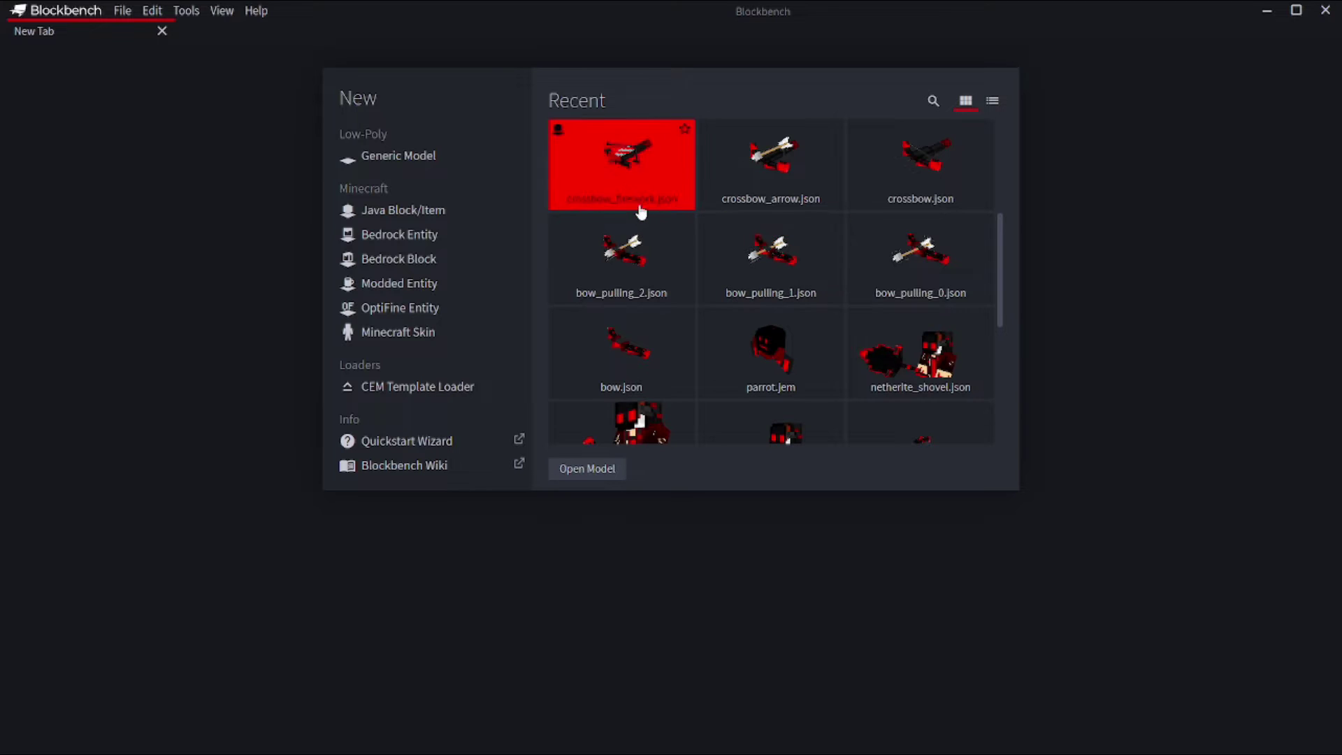
click(640, 327)
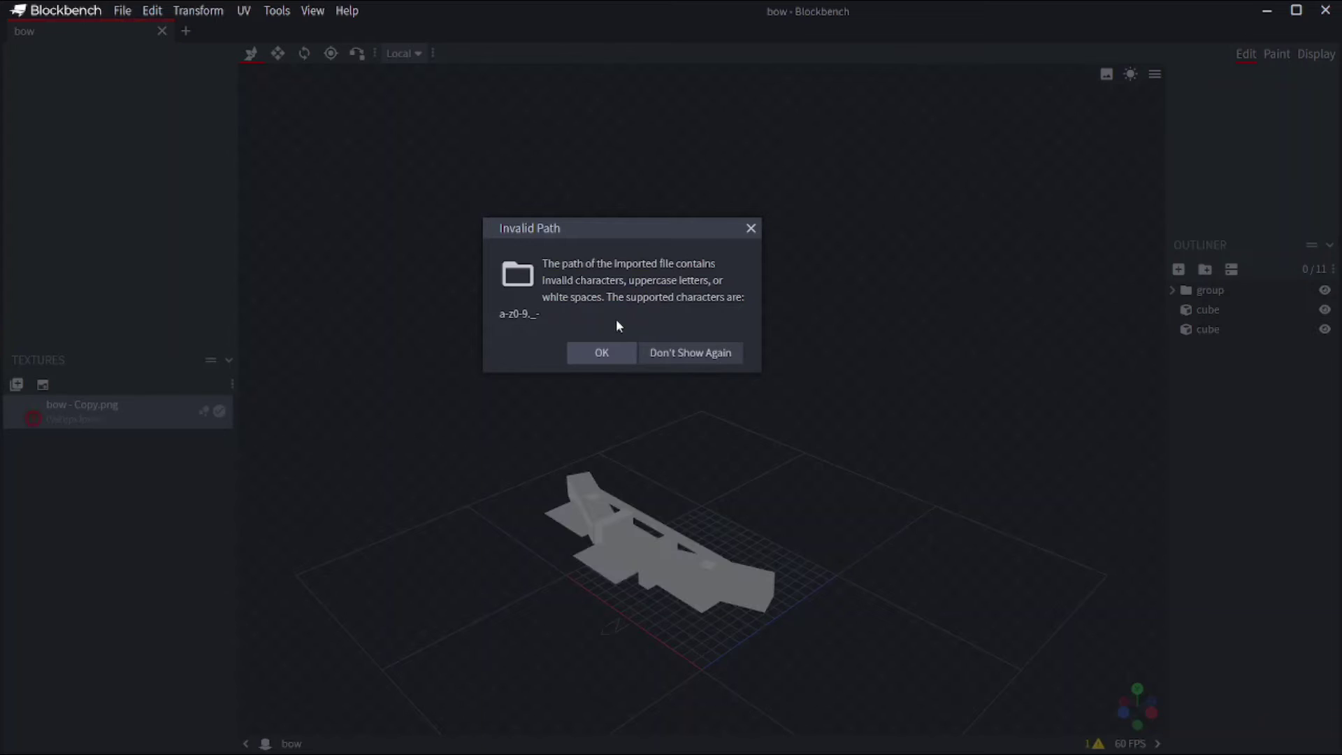
click(615, 357)
click(1136, 713)
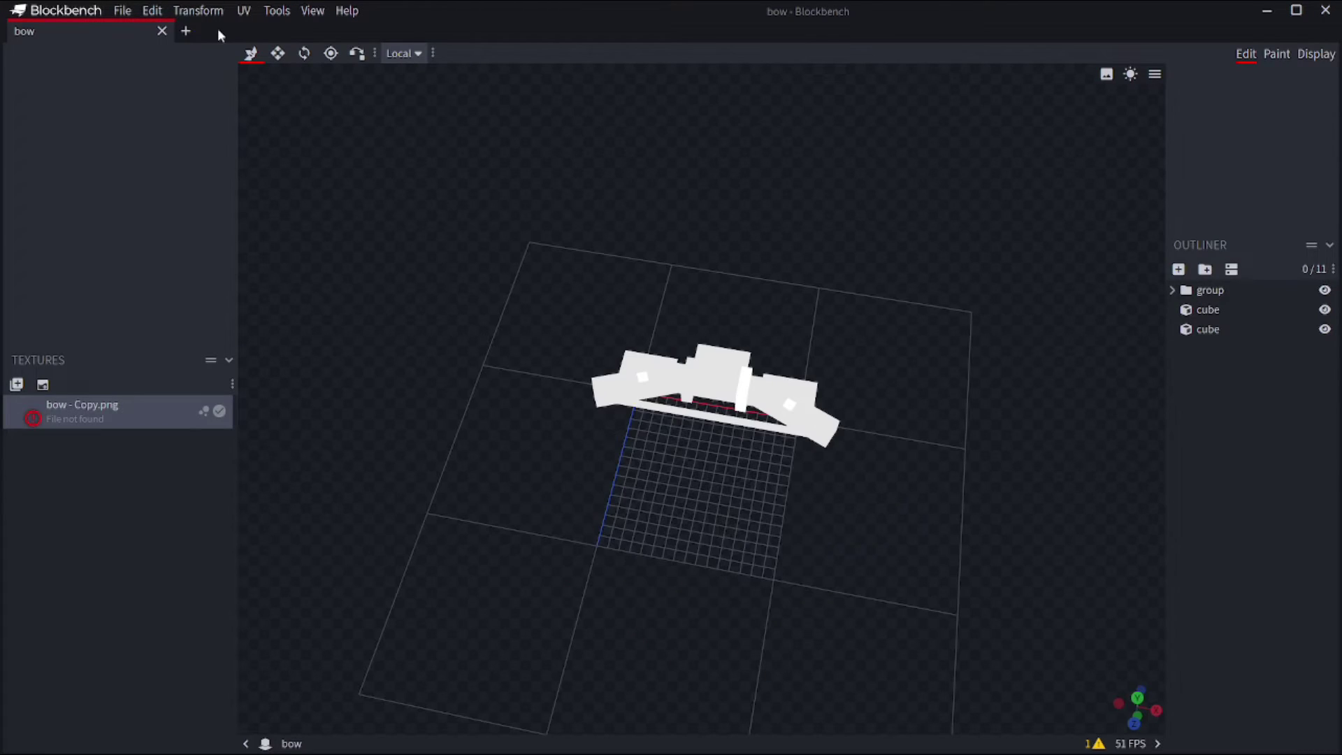
Open bow_pulling_0, bow_pulling_2 and bow_pulling_1 in new tabs, dismissing path warnings
click(185, 30)
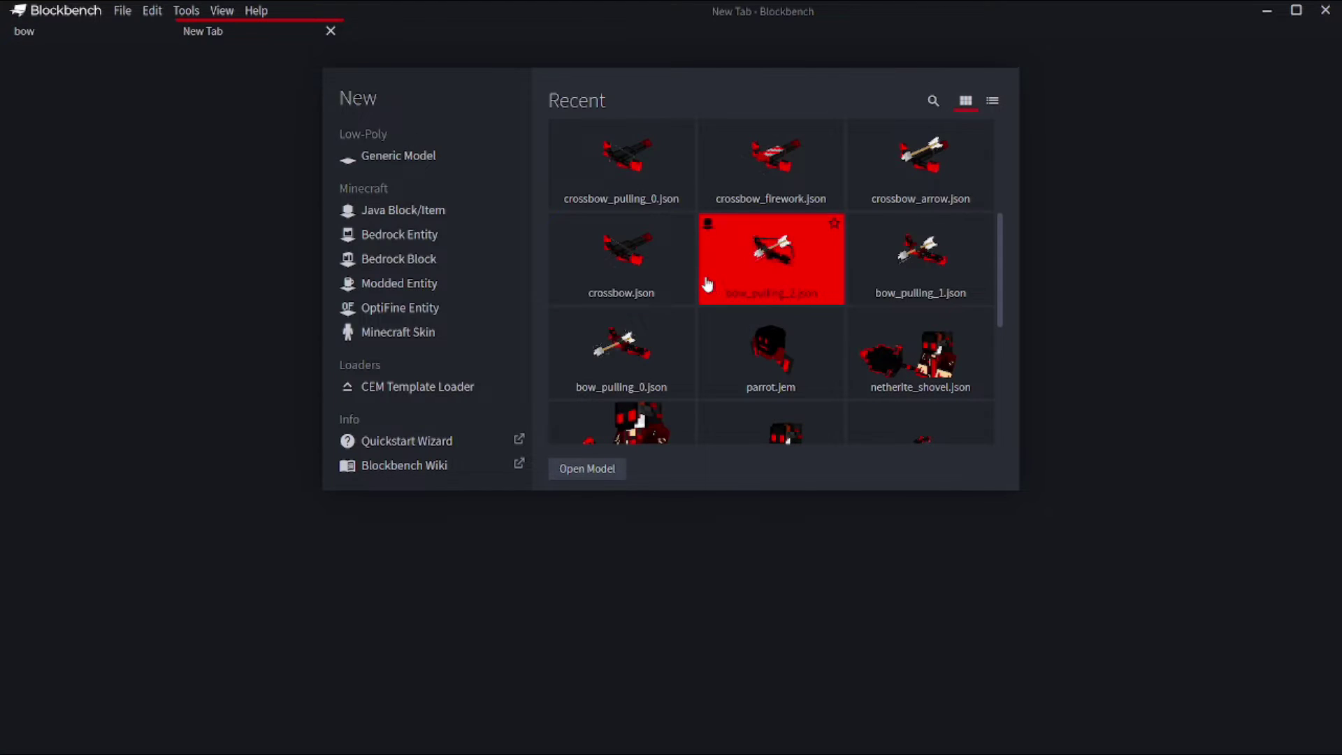
scroll(703, 337, down, 2)
scroll(682, 381, down, 1)
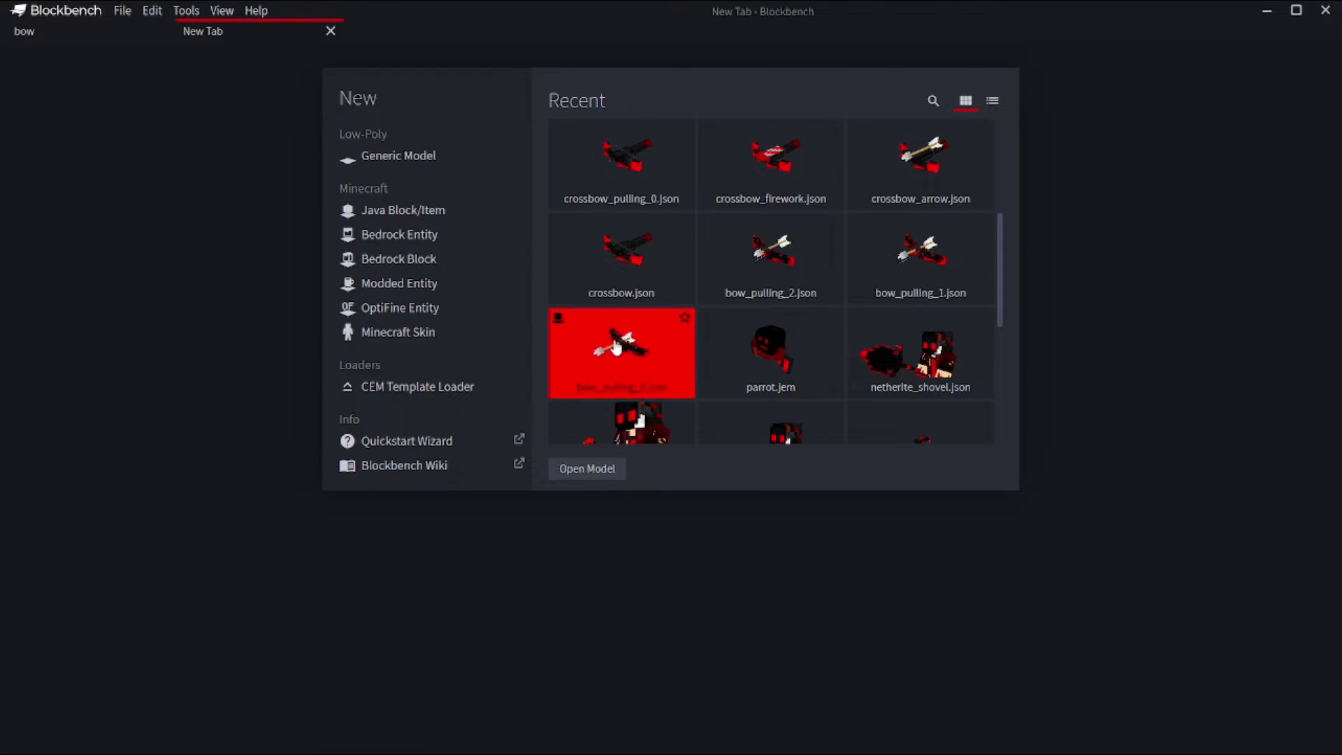
click(615, 347)
click(619, 358)
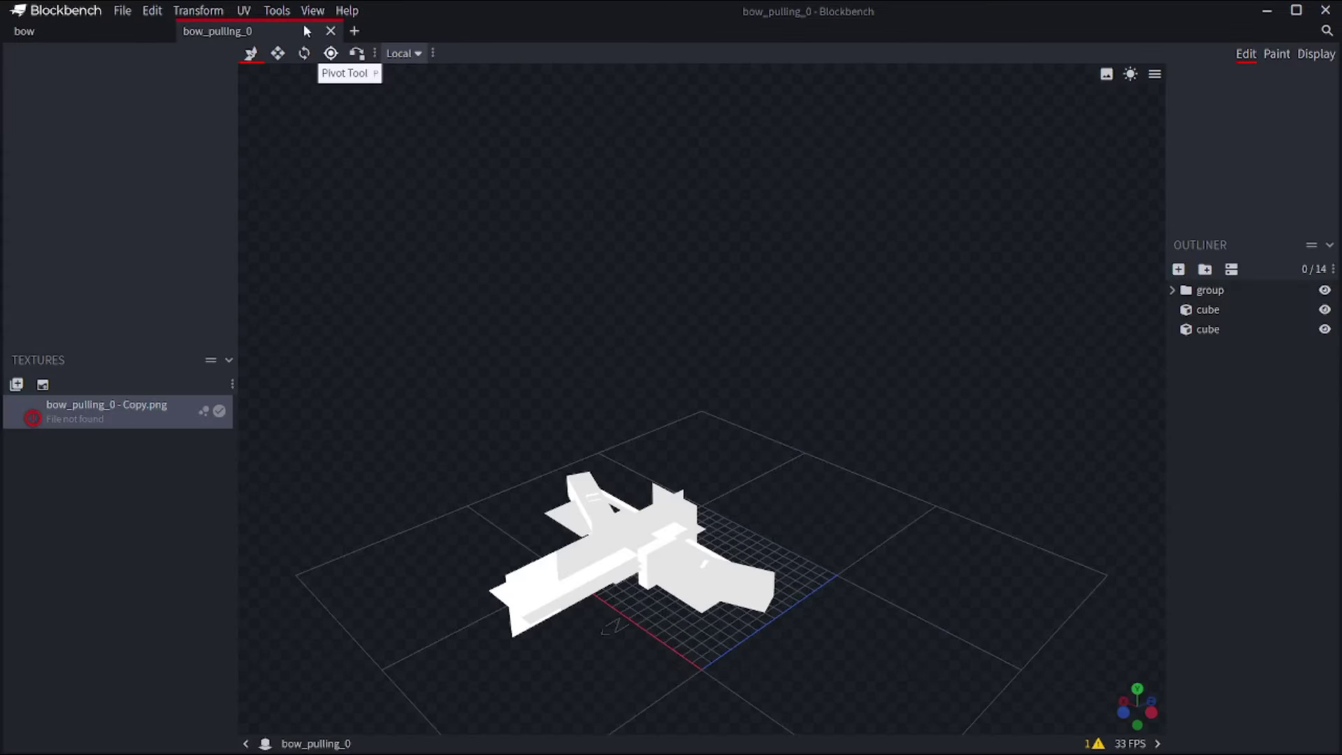
click(355, 33)
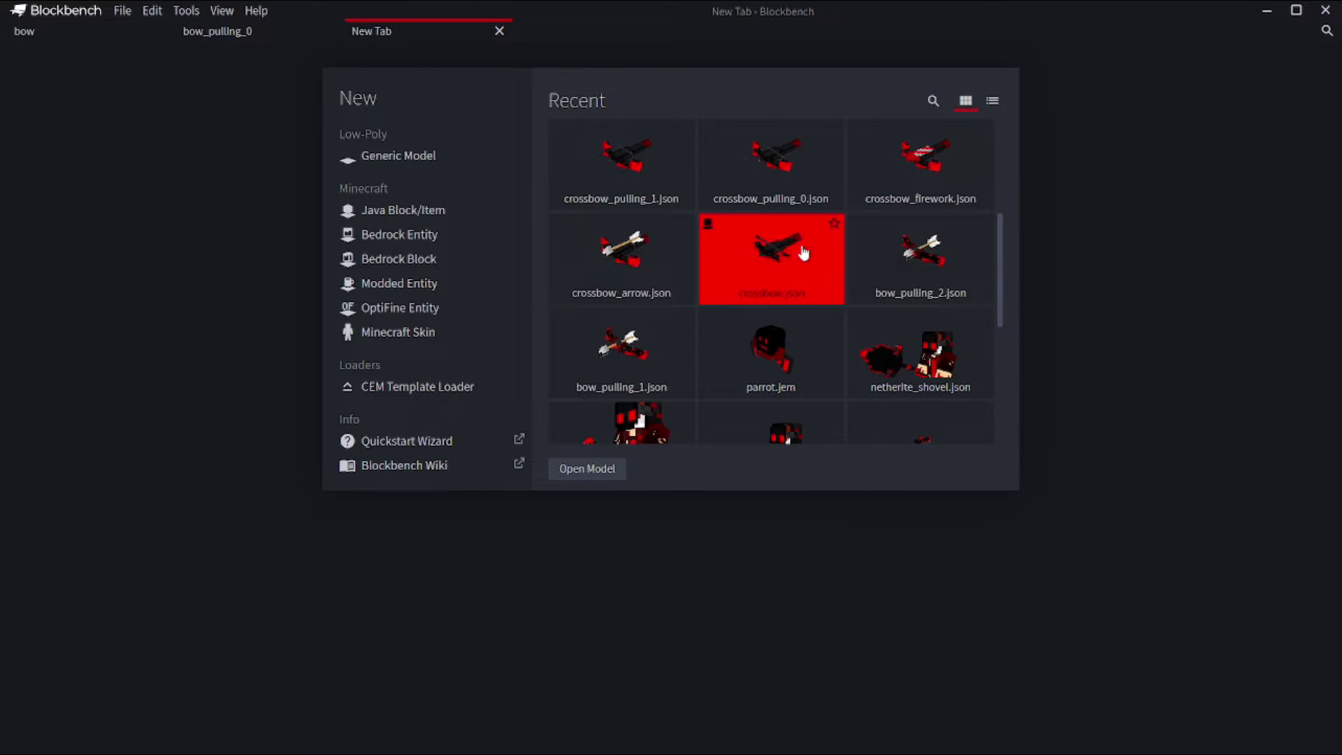
scroll(731, 325, down, 1)
scroll(916, 266, up, 1)
click(921, 258)
click(523, 31)
click(771, 258)
click(613, 355)
Move the bow_pulling_1 tab before bow_pulling_2 and bring up the main bow model
click(148, 34)
click(637, 35)
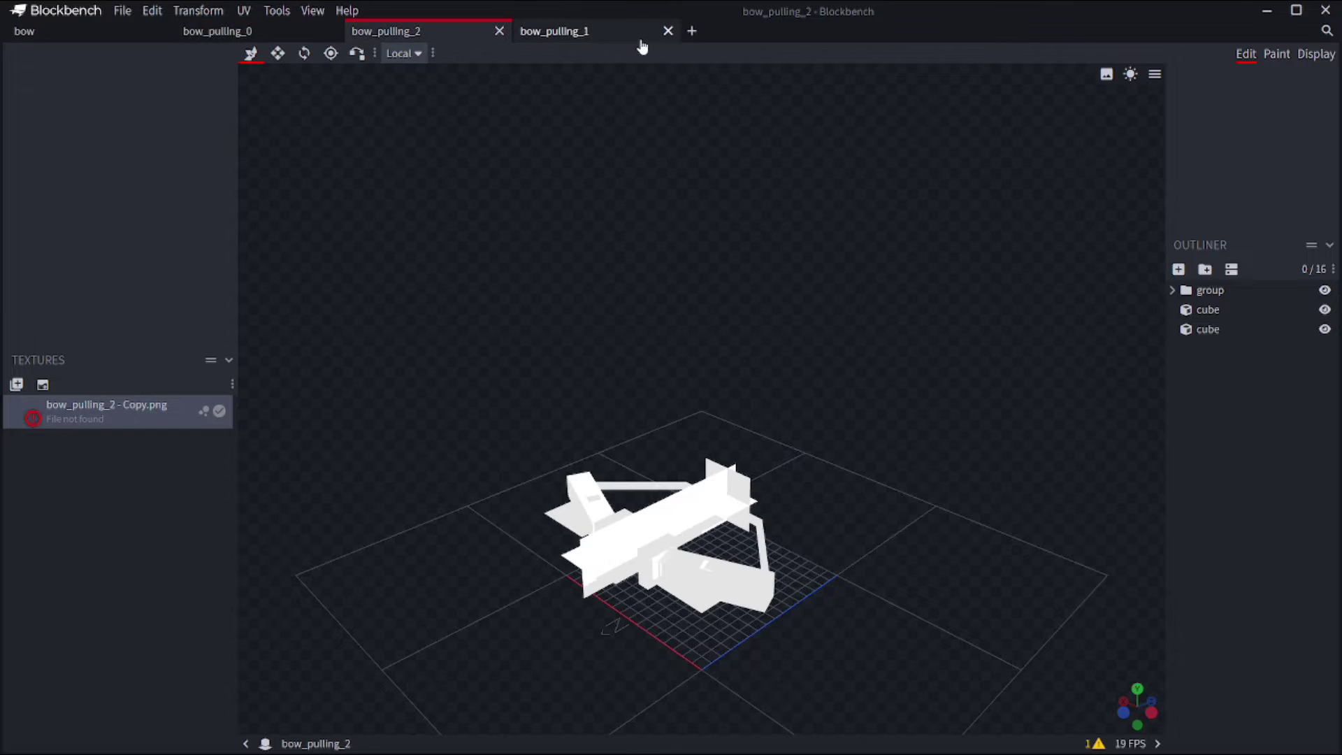
click(105, 34)
drag(1140, 707, 1249, 703)
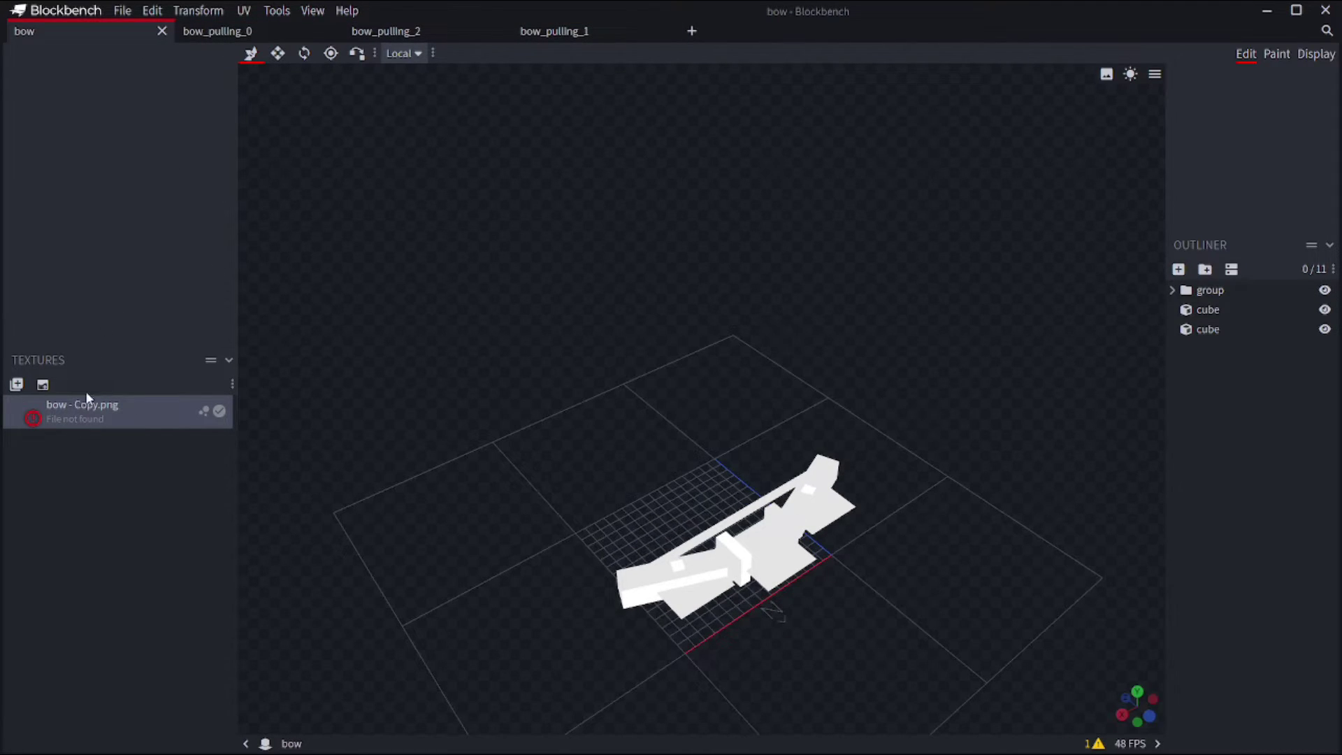
drag(552, 30, 244, 36)
click(251, 40)
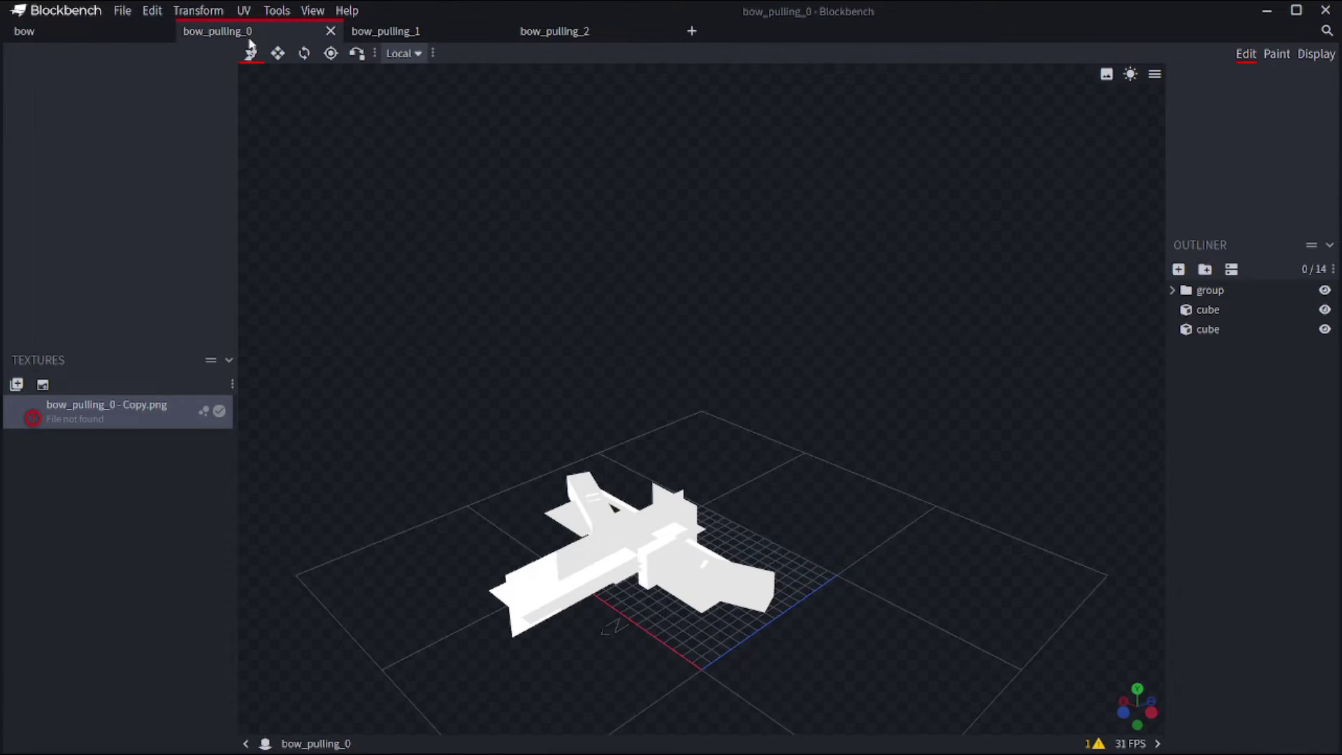
click(427, 39)
click(532, 35)
key(ctrl+Tab)
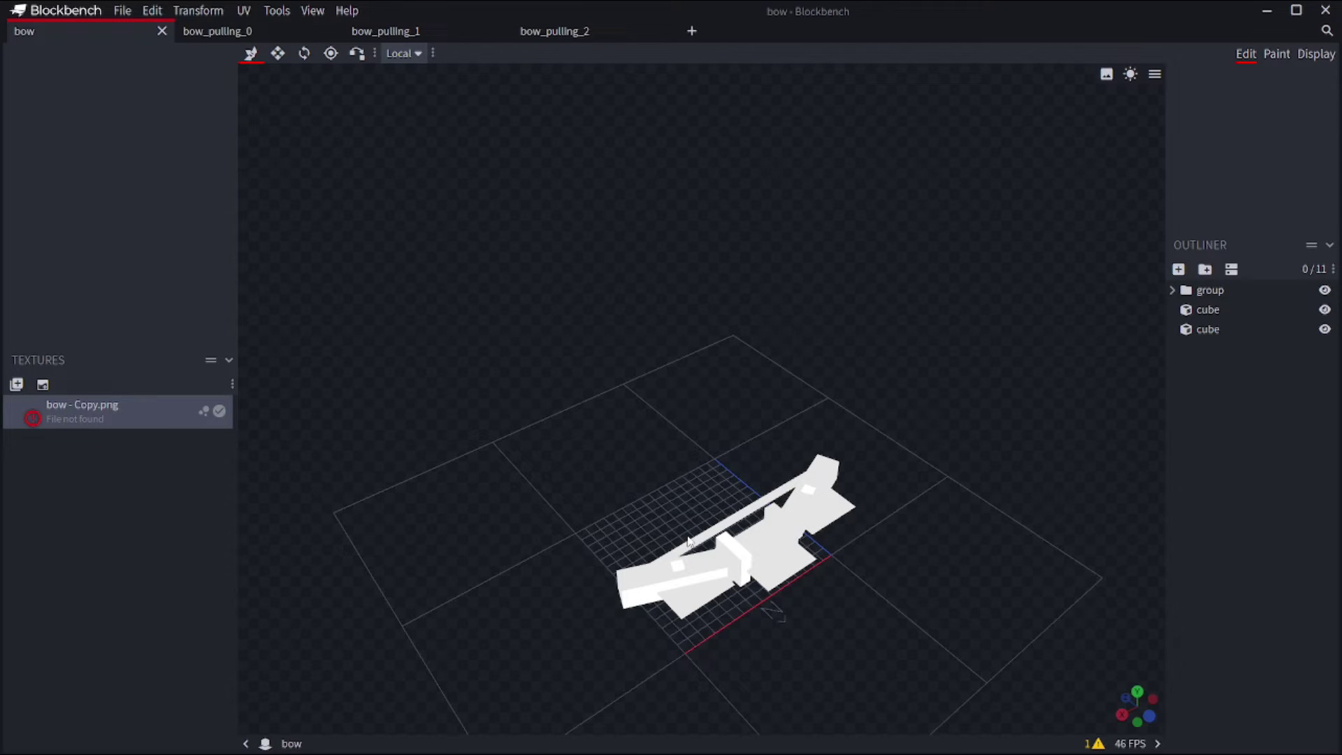
Export the bow model as bow.json
click(122, 12)
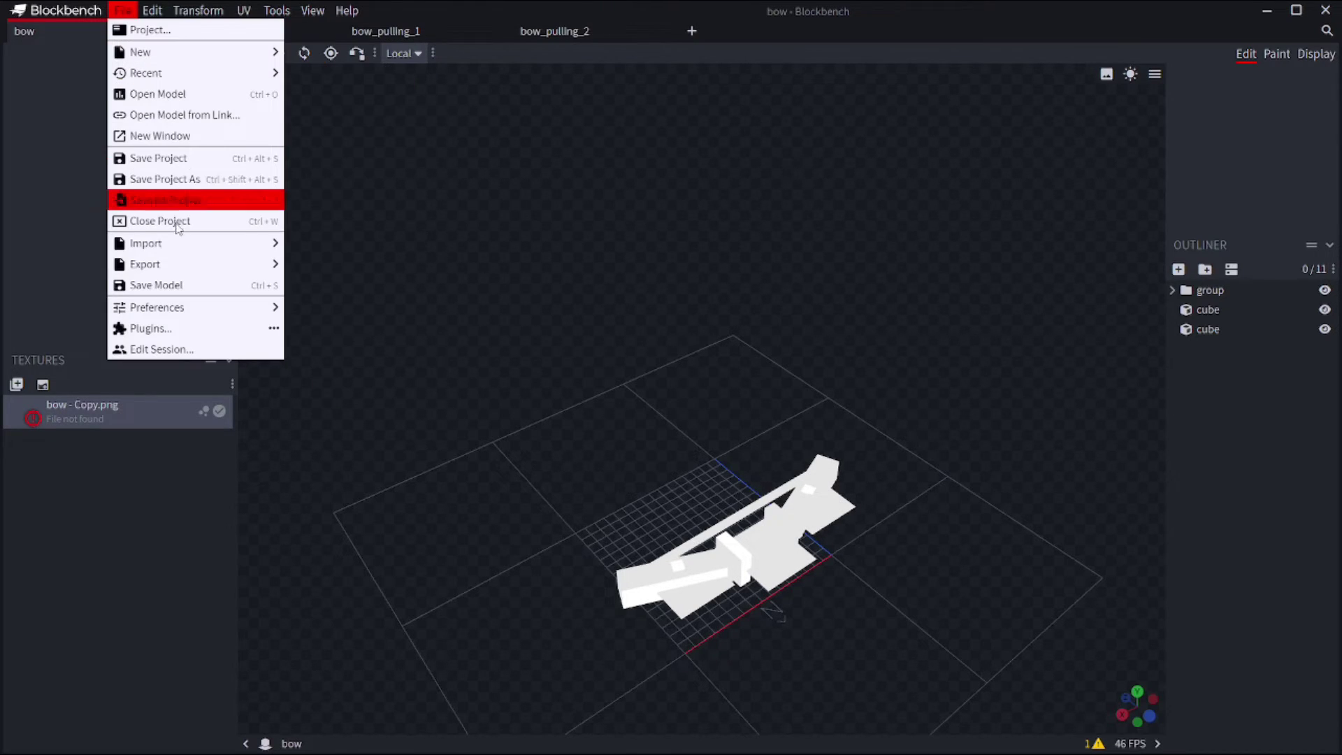
mouse_move(176, 265)
click(538, 191)
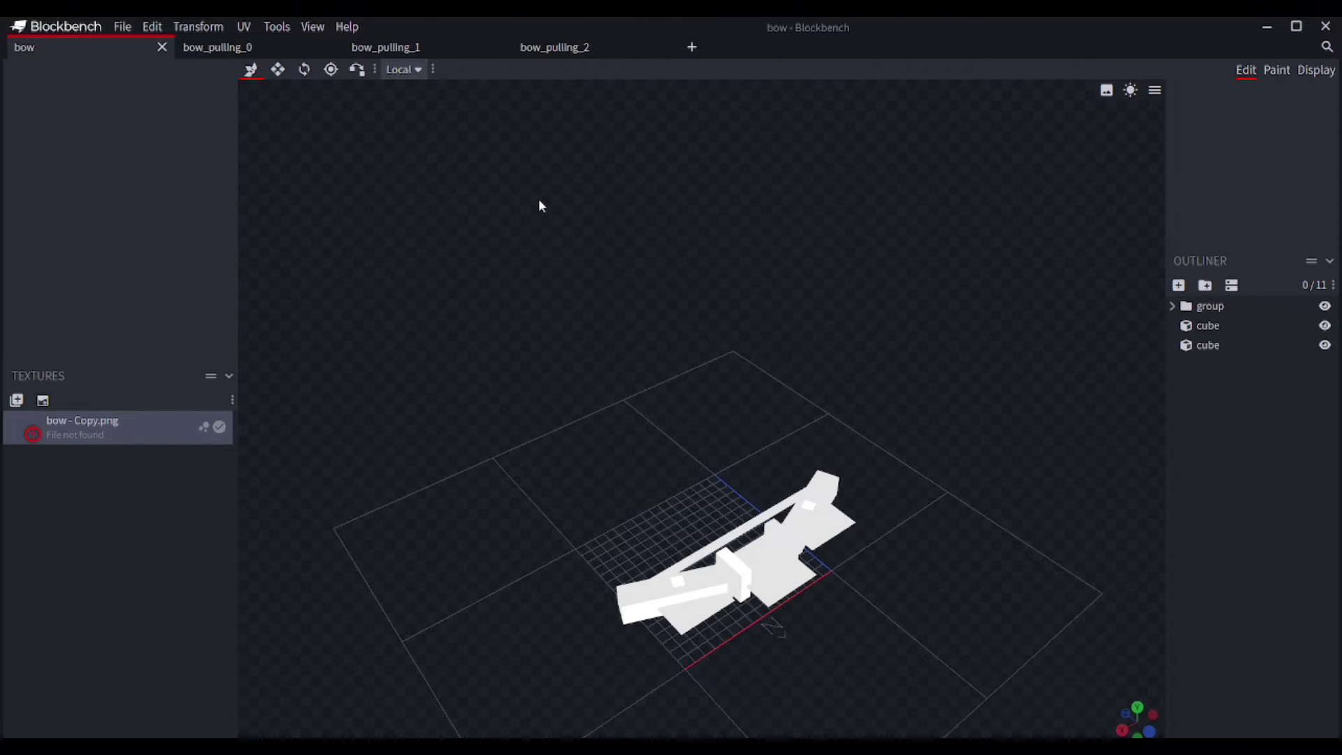
click(122, 28)
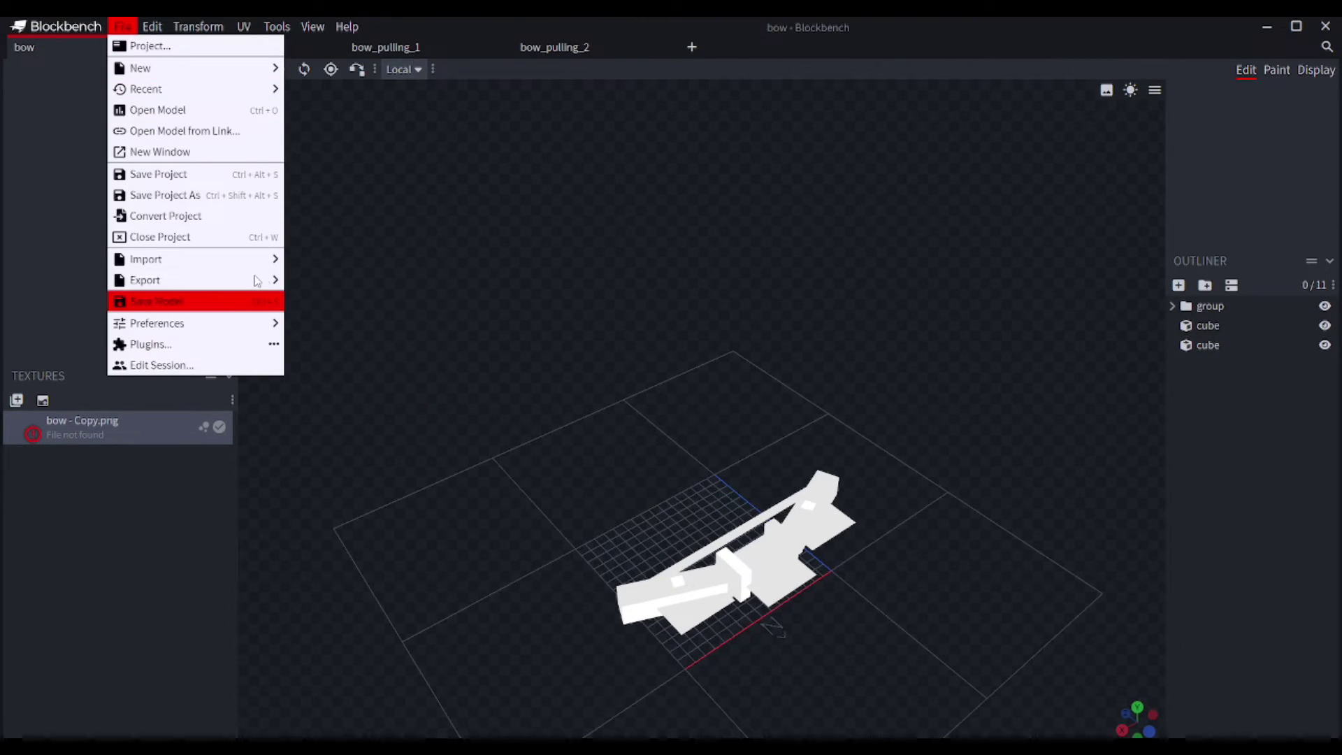
click(328, 281)
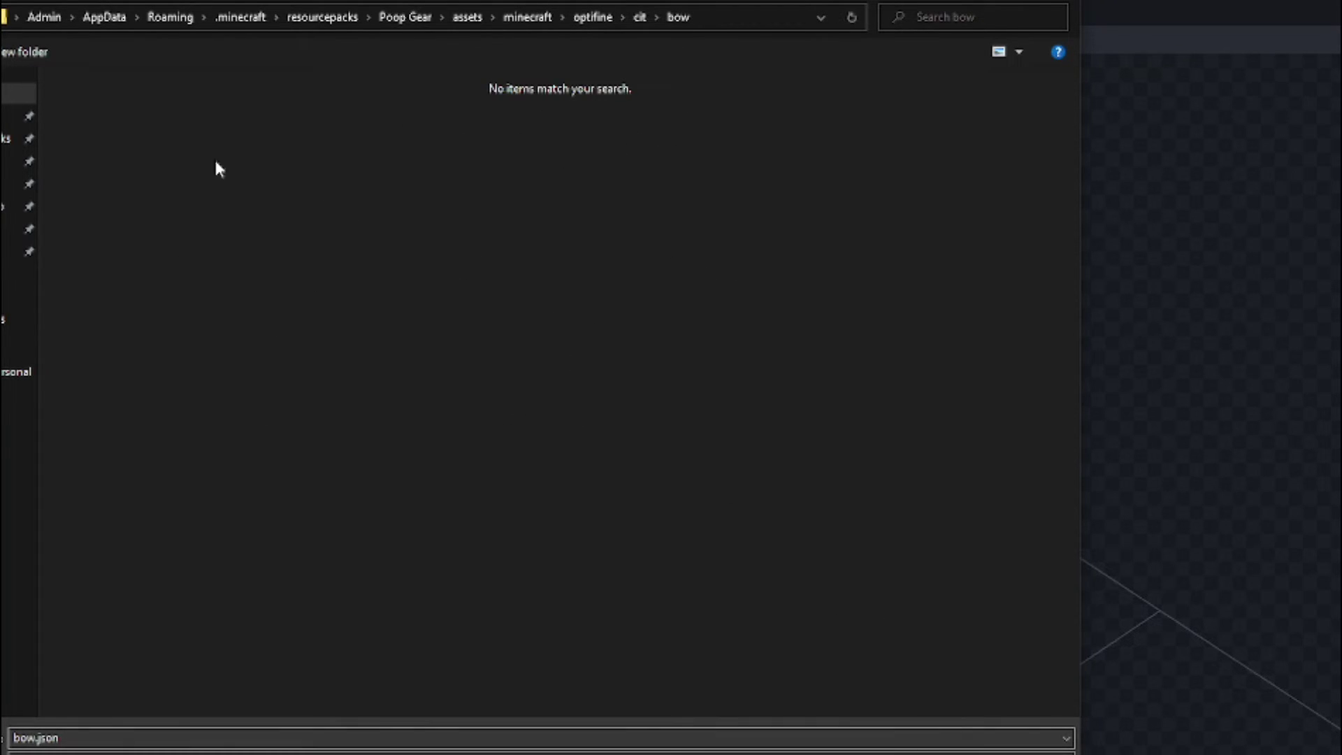
click(926, 754)
Export the bow_pulling_0 model as bow_pulling_0.json into optifine/cit/bow
click(240, 12)
click(41, 1)
mouse_move(91, 324)
click(344, 327)
key(Return)
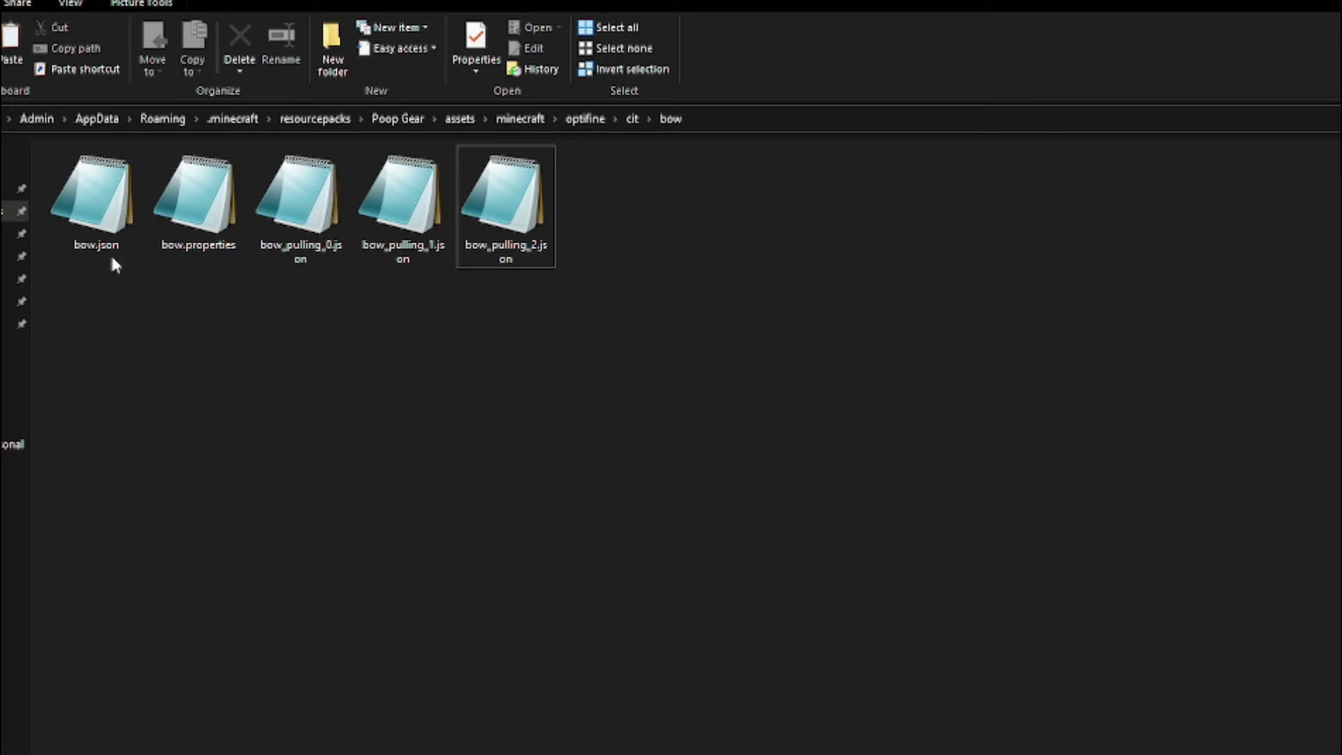
click(88, 242)
click(296, 245)
click(435, 221)
click(473, 225)
click(524, 346)
Change the bow.properties name pattern from 'King Of Spades' to 'Poop Bow' and save
double_click(207, 242)
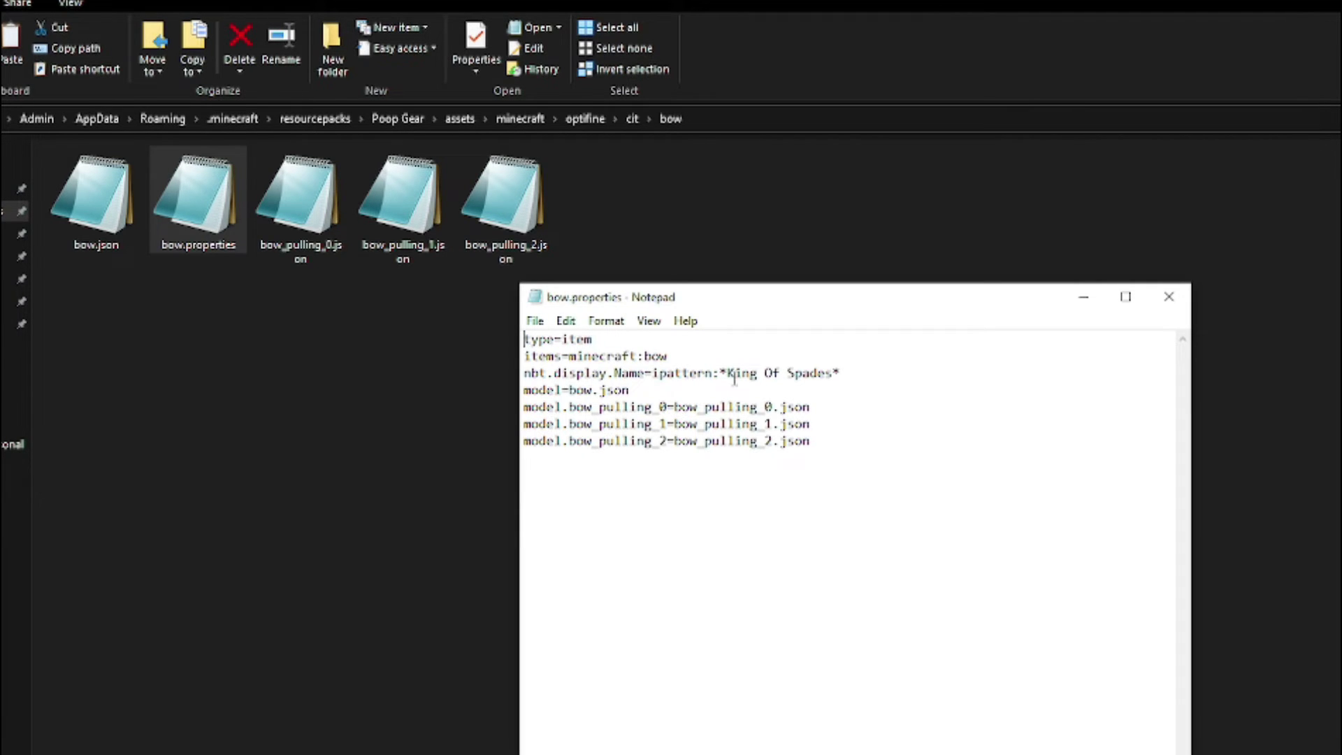
drag(727, 375, 832, 376)
key(BackSpace)
text(Poop)
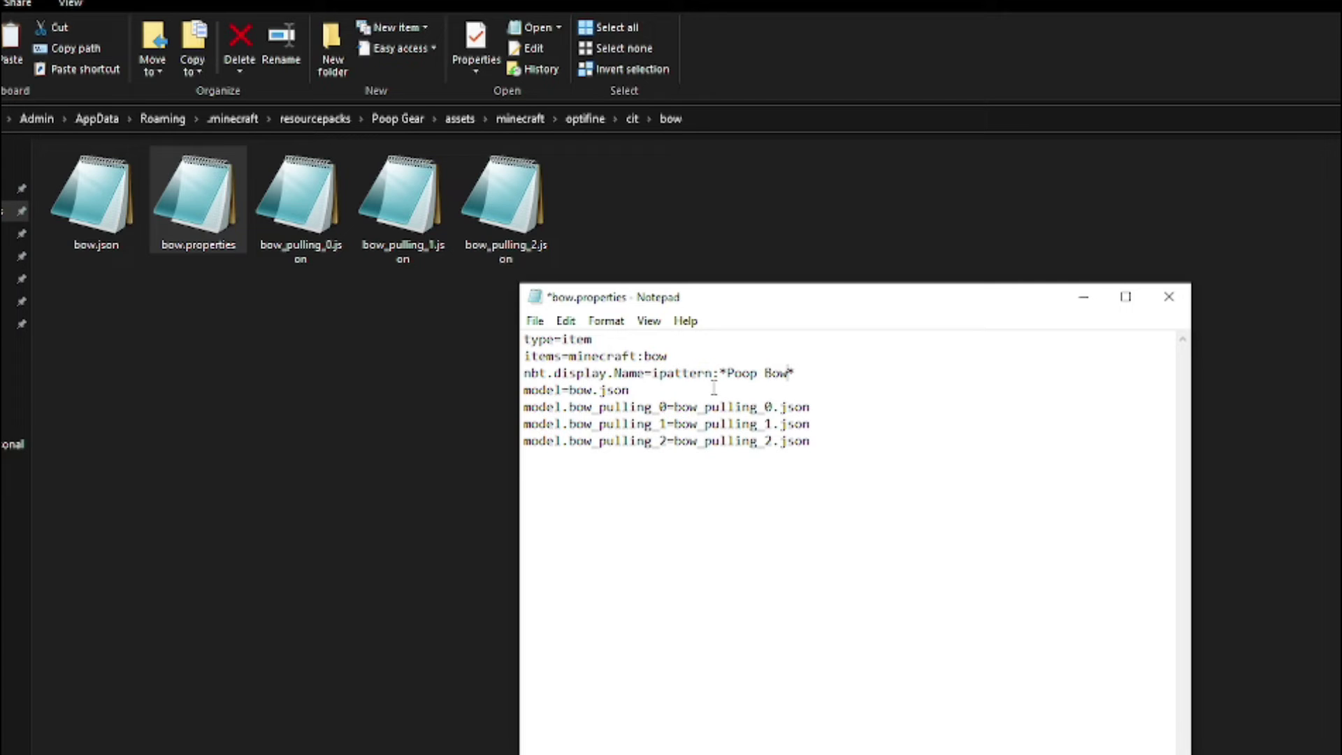
drag(524, 407, 803, 455)
click(784, 423)
key(ctrl+s)
Back in the game, hold and fire the Poop Bow to see its red-and-black model
click(1169, 296)
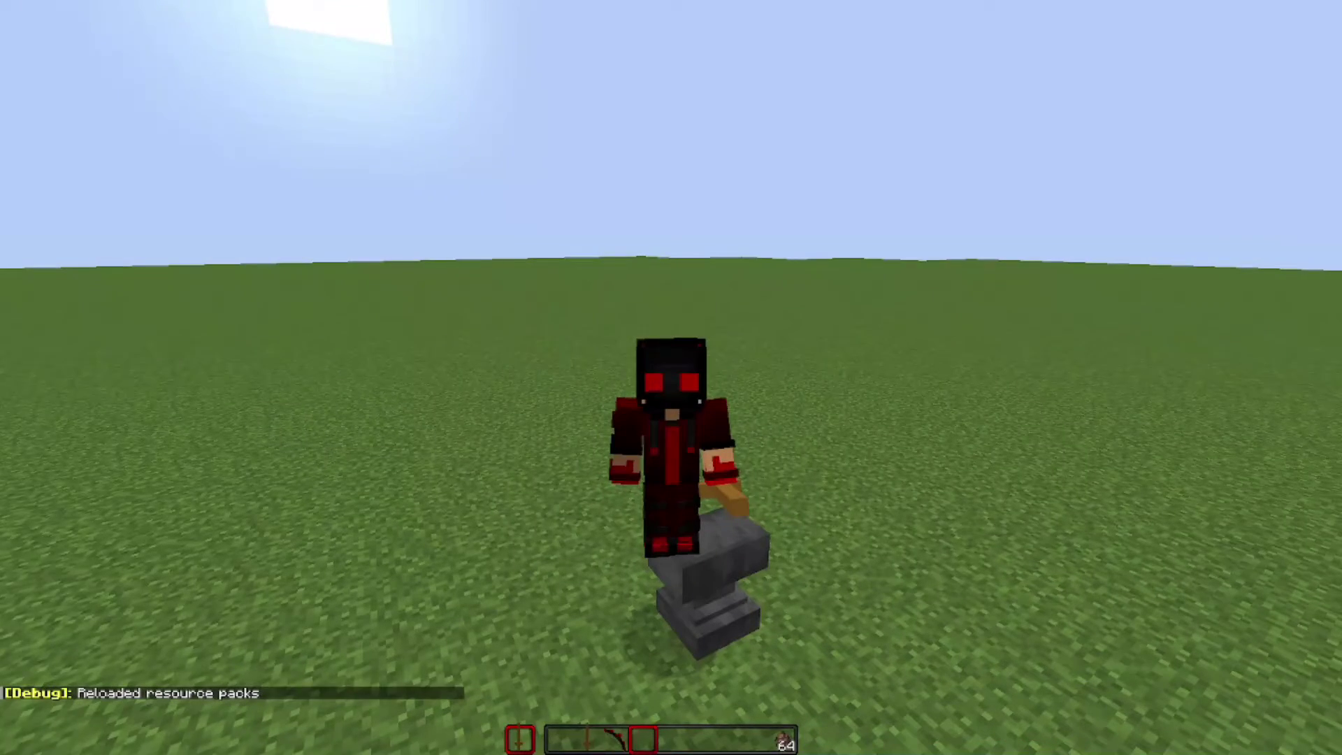
key(3)
right_click(671, 377)
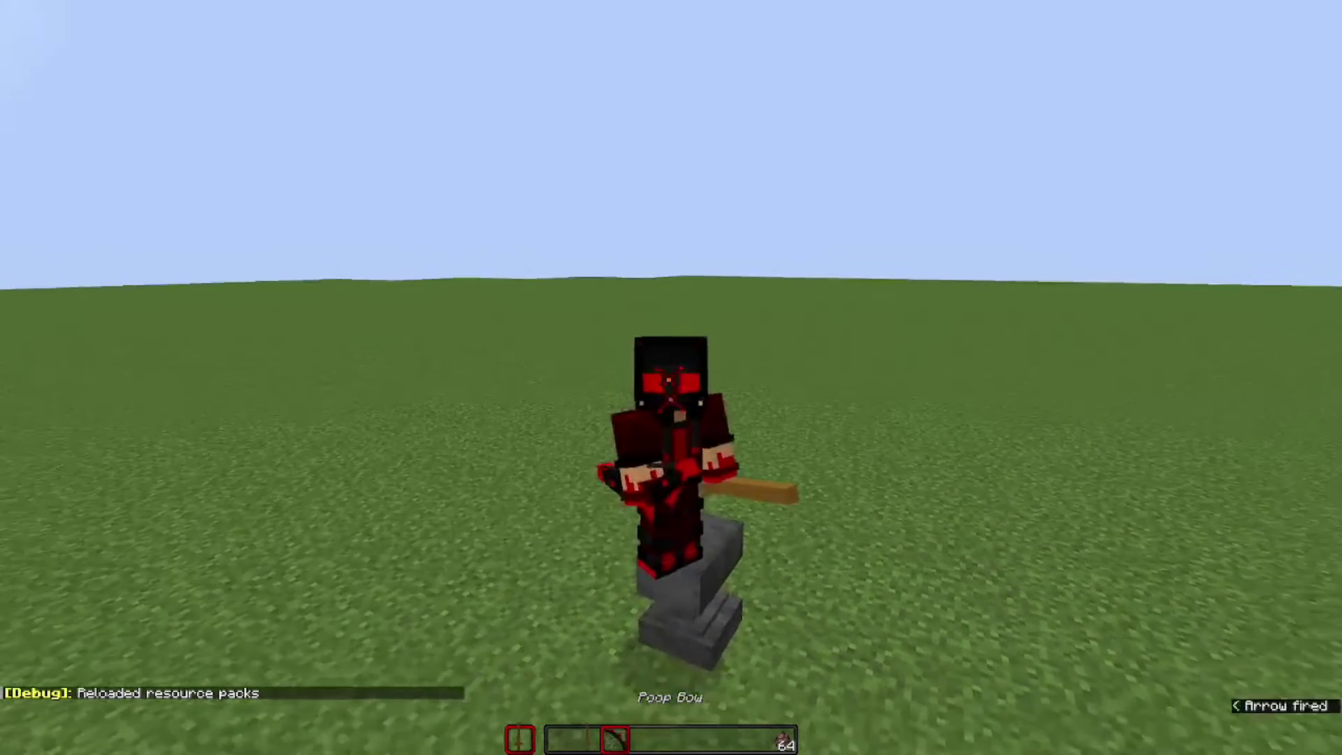
key(F5)
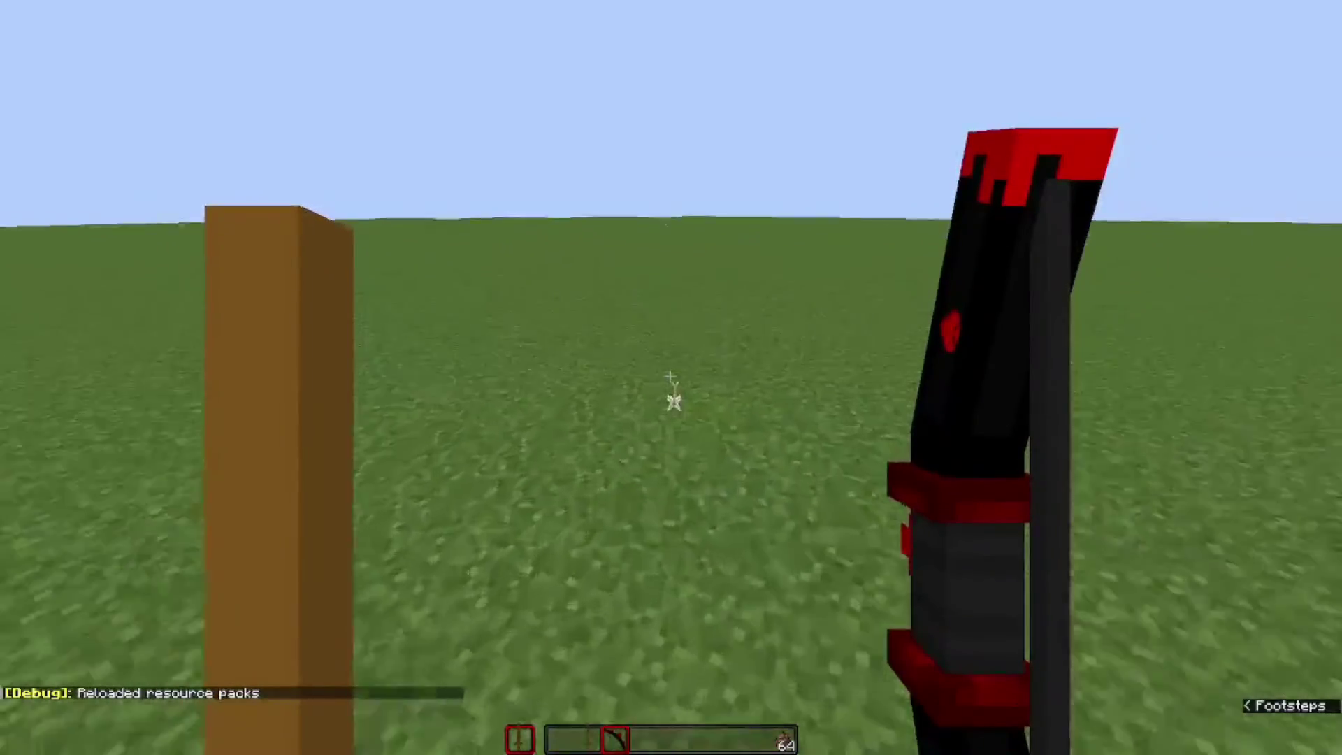
right_click(671, 378)
Walk forward and place an anvil on the grass ahead
key(w)
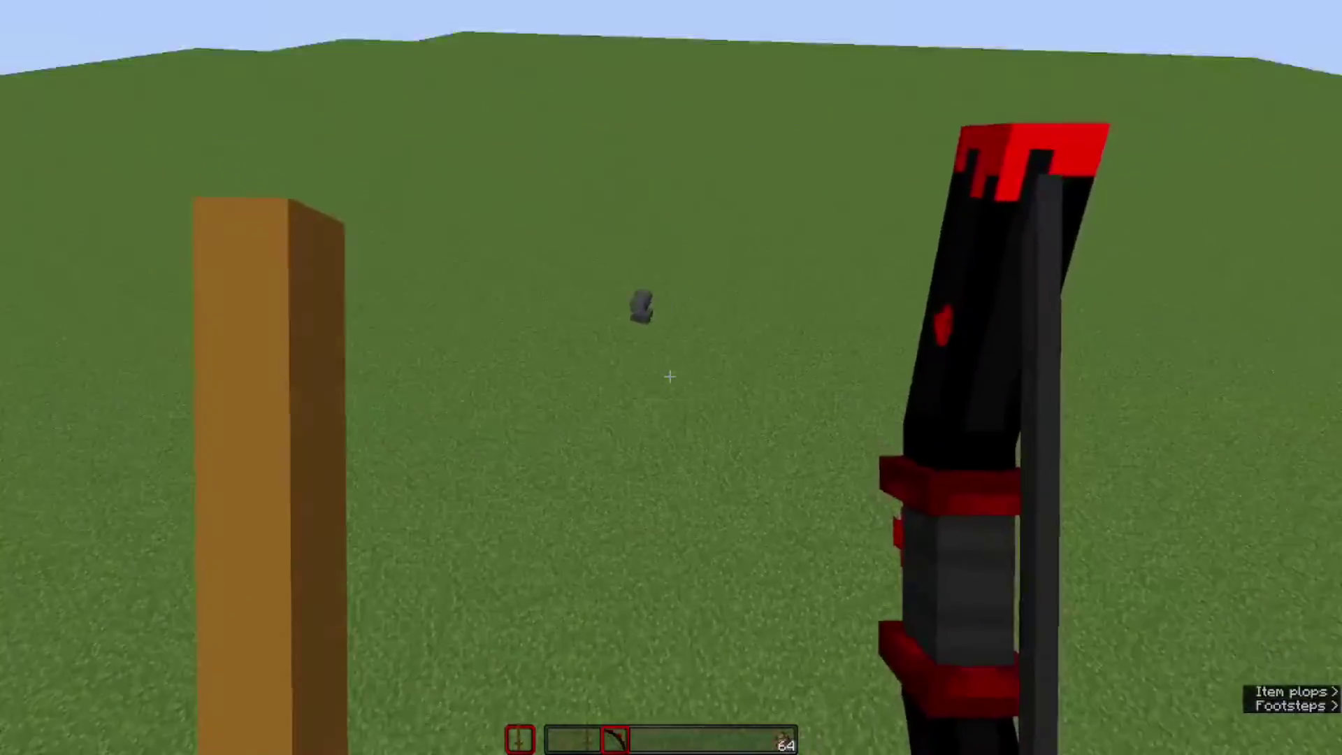
key(e)
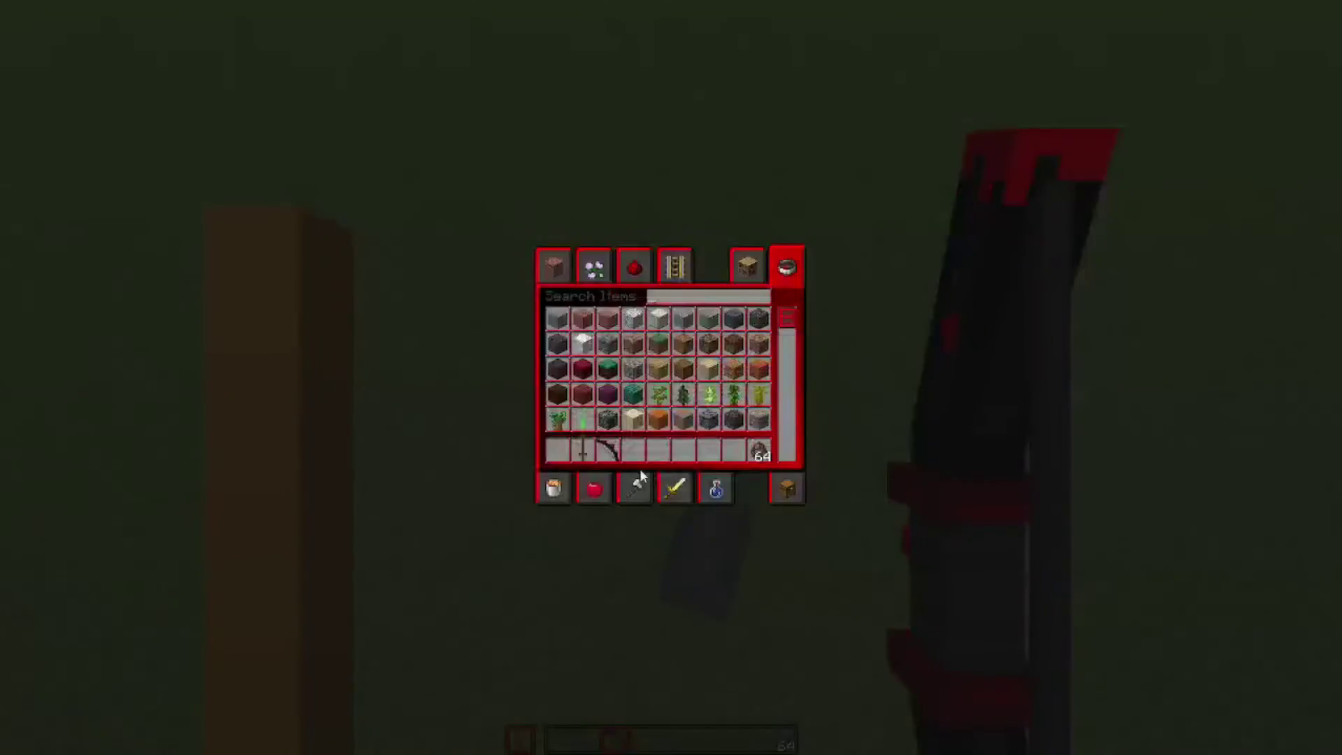
key(e)
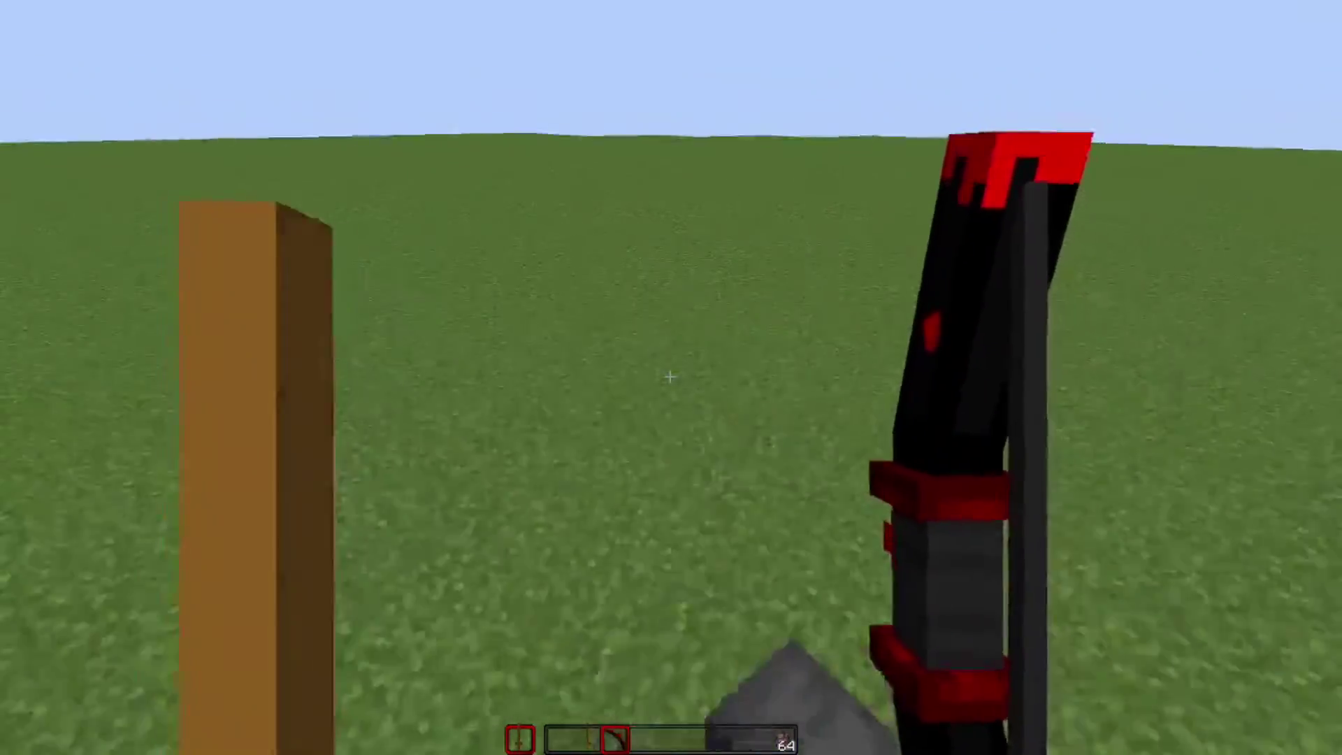
right_click(670, 376)
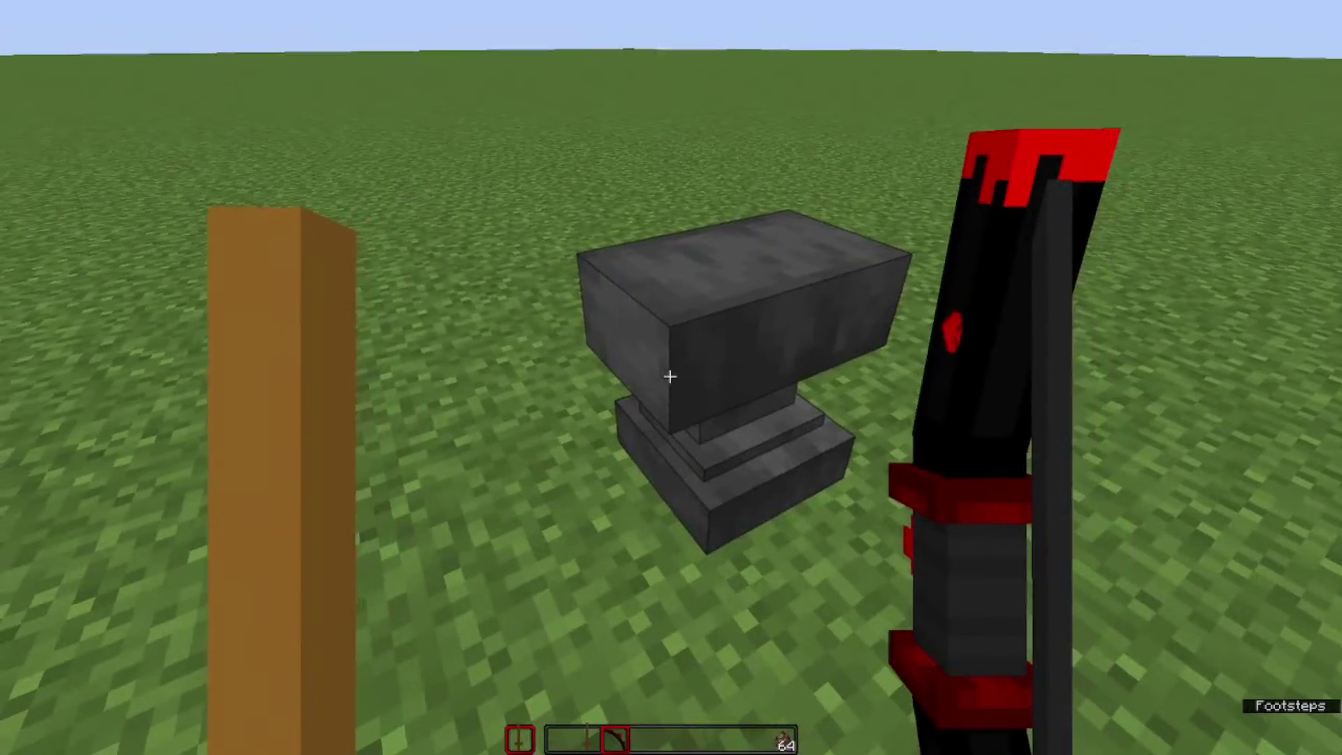
Search 'bow' in the creative inventory and put a plain bow in hotbar slot 1
click(669, 377)
text(ebow1)
key(Escape)
key(1)
key(e)
key(Escape)
Rename the bow to 'Poop Bow' at the anvil and take it back
right_click(669, 377)
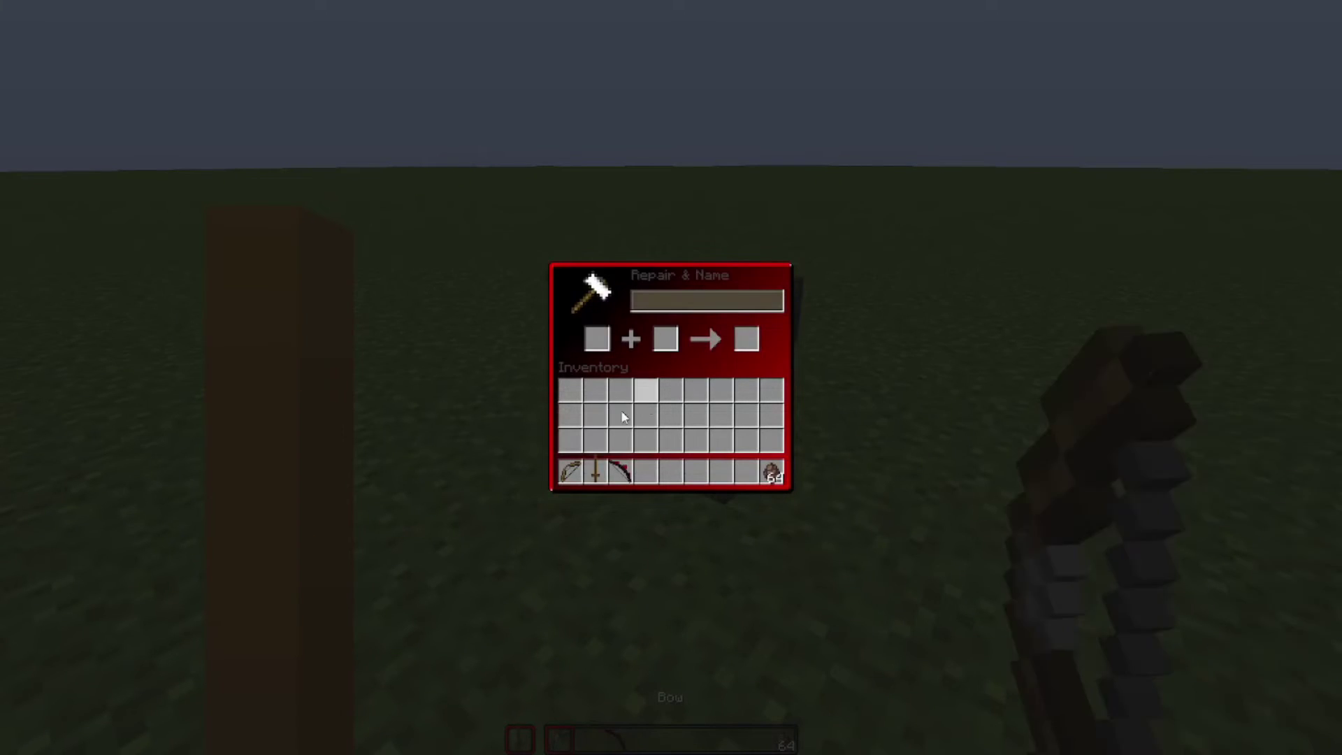
shift+click(570, 472)
key(BackSpace)
key(BackSpace)
key(BackSpace)
text(Poop)
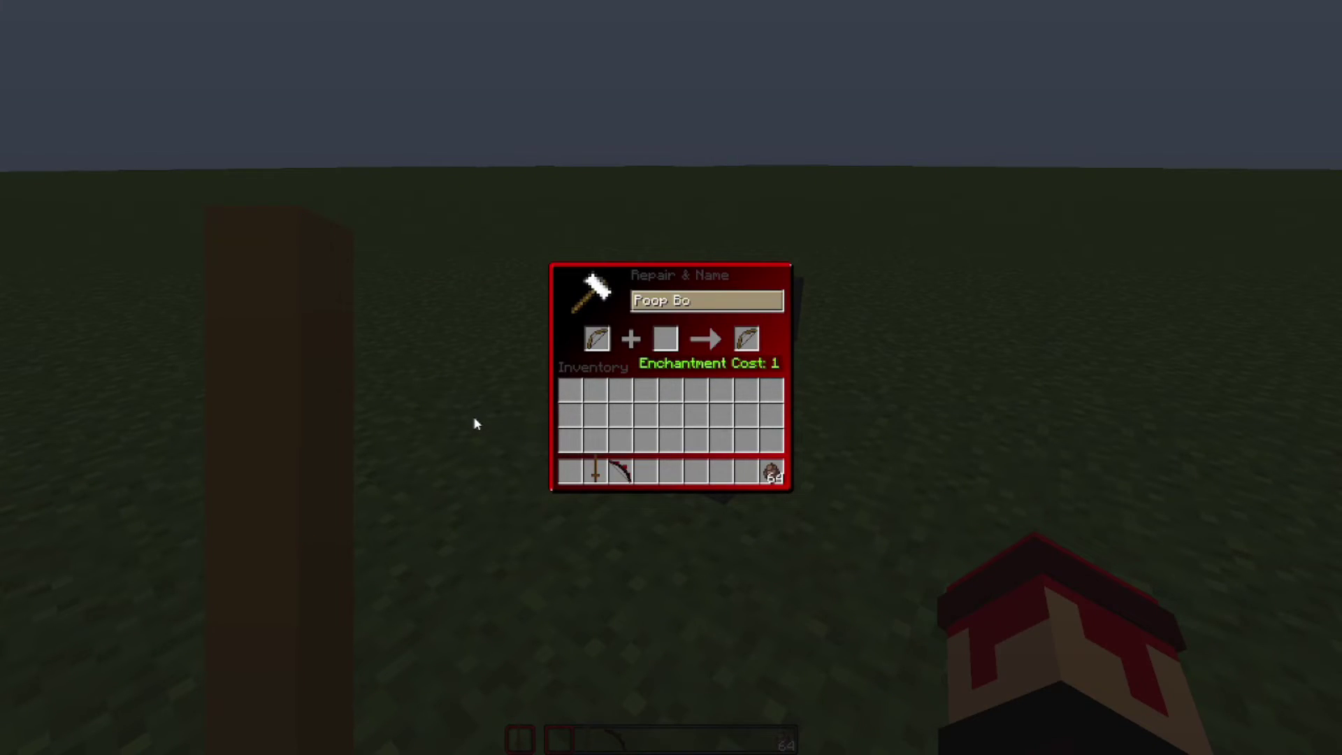
text( Bow)
shift+click(746, 339)
key(Escape)
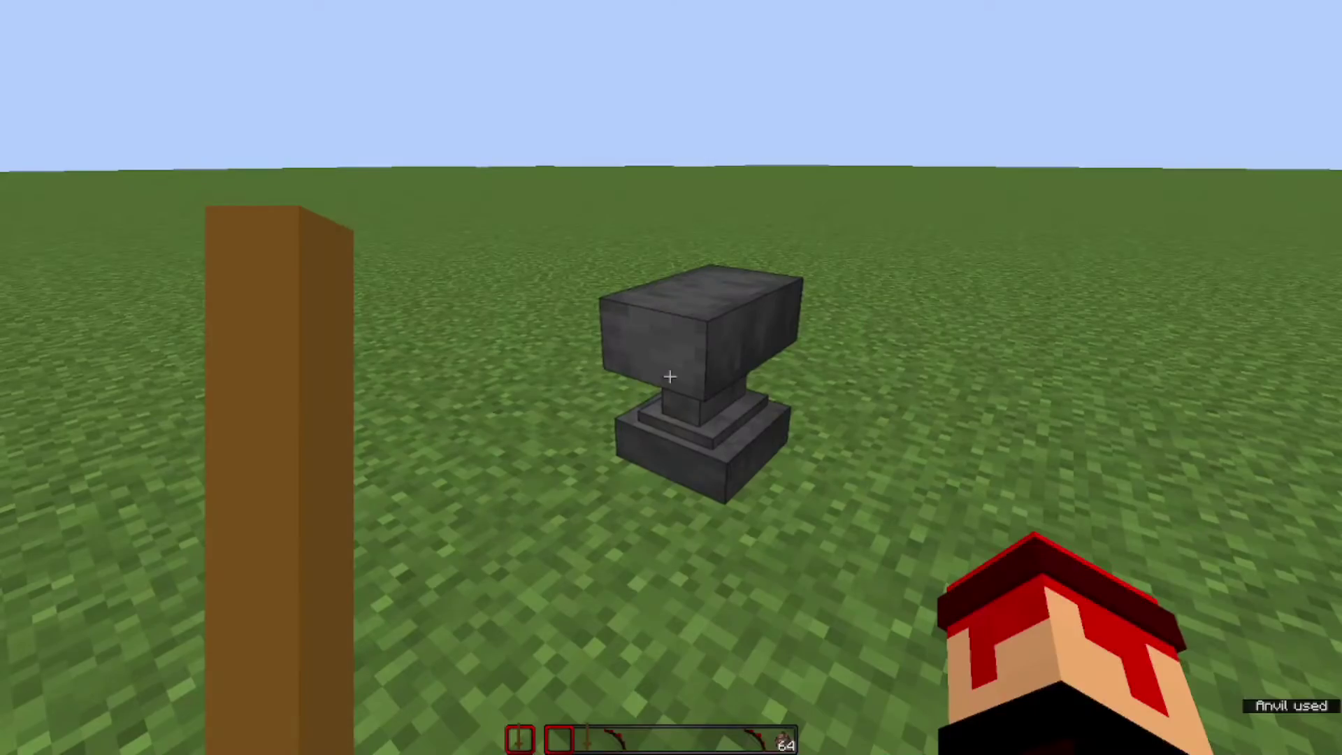
Check the renamed bow's black-and-red model in third-person view, then walk around the anvil
key(F5)
key(F5)
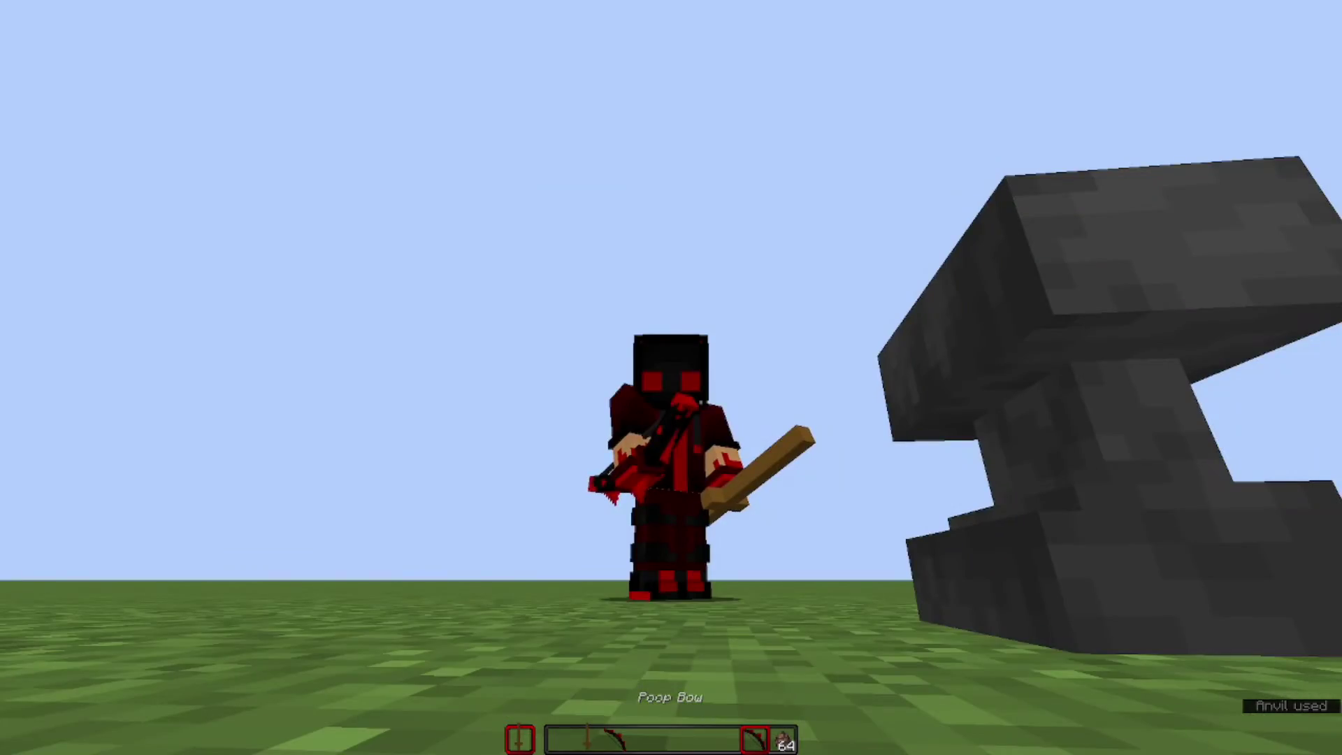
key(F5)
key(w)
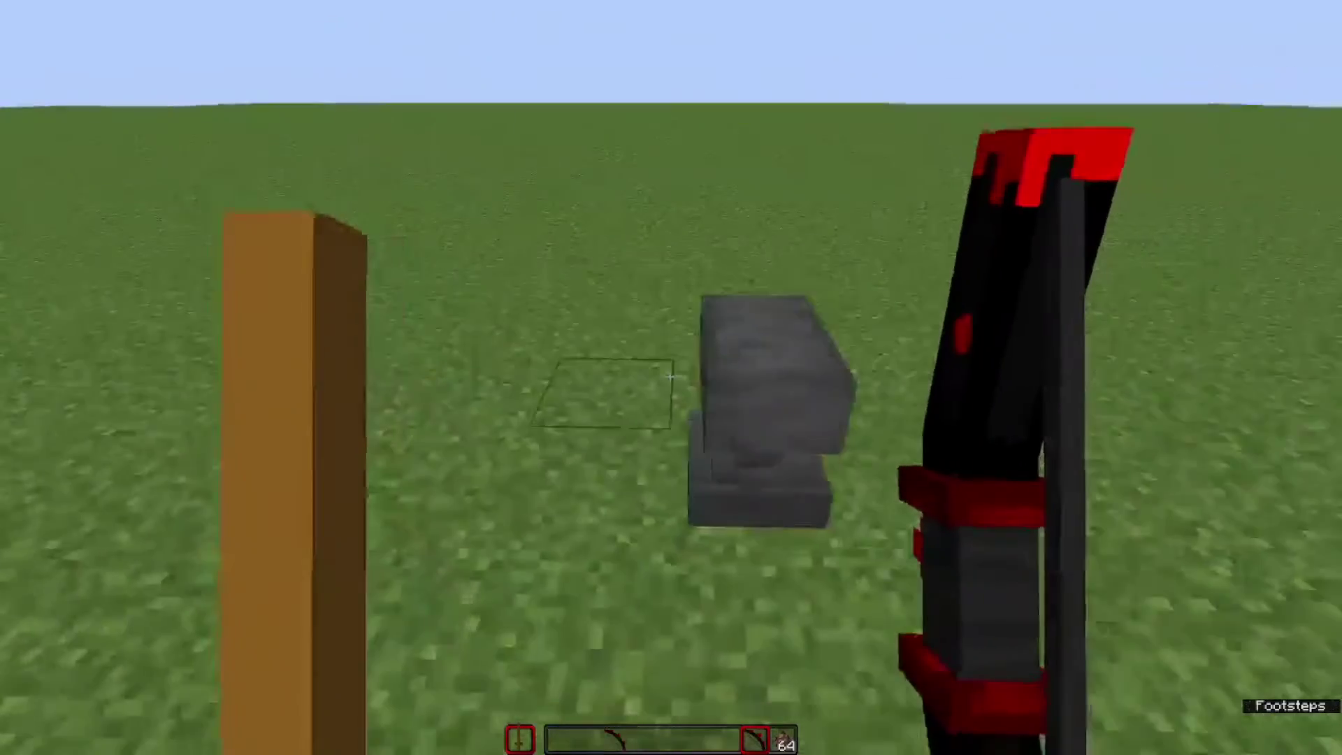
key(w)
key(w)
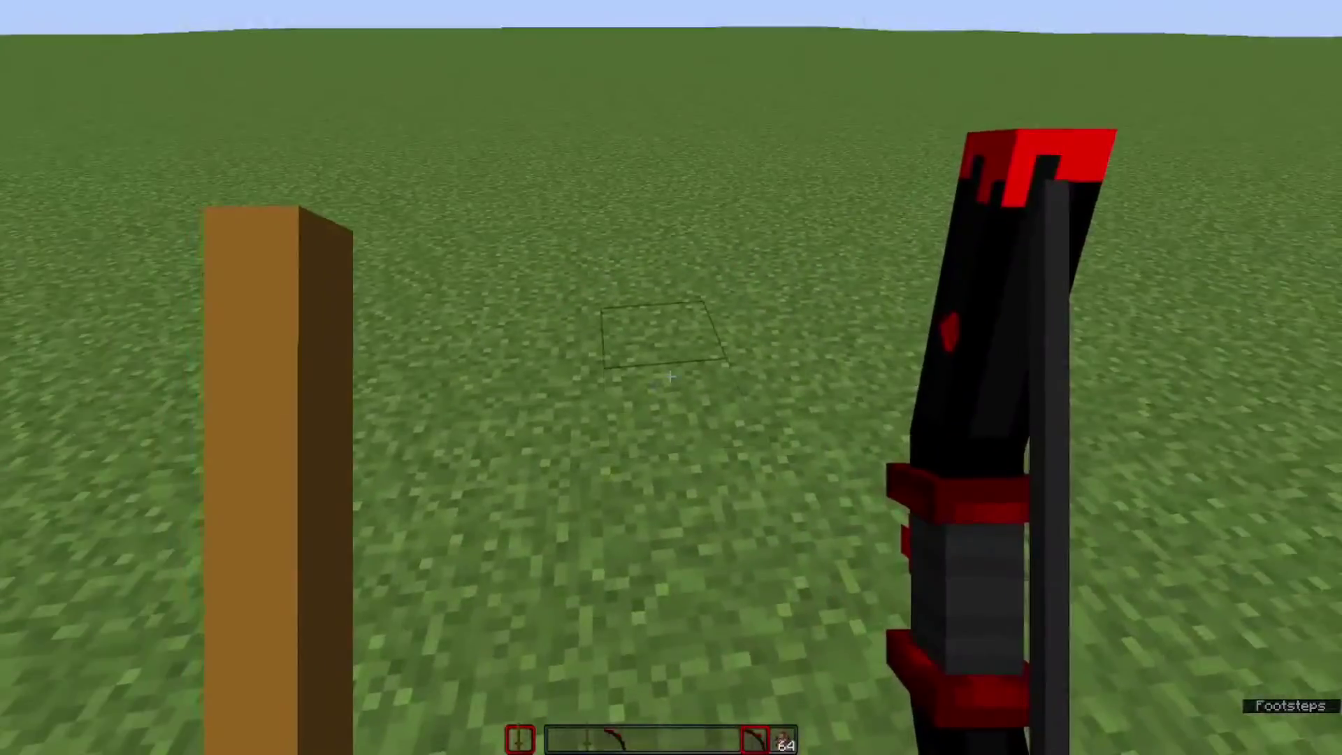
Spawn a villager on the grass with a spawn egg
scroll(670, 378, down, 1)
right_click(669, 378)
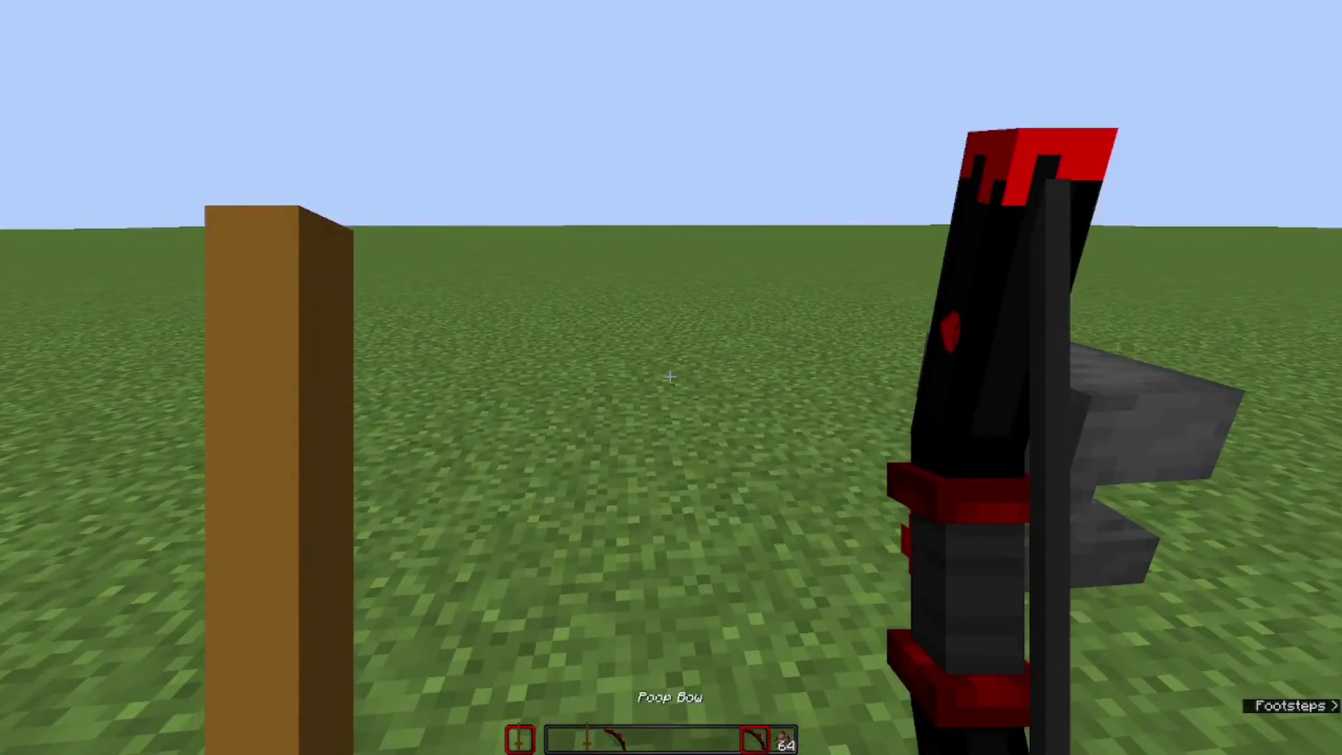
scroll(669, 378, down, 1)
right_click(670, 377)
scroll(669, 378, down, 2)
Jump-hit the villager with the Poop Sword, then shoot it dead with the Poop Bow
key(w)
key(space)
click(670, 377)
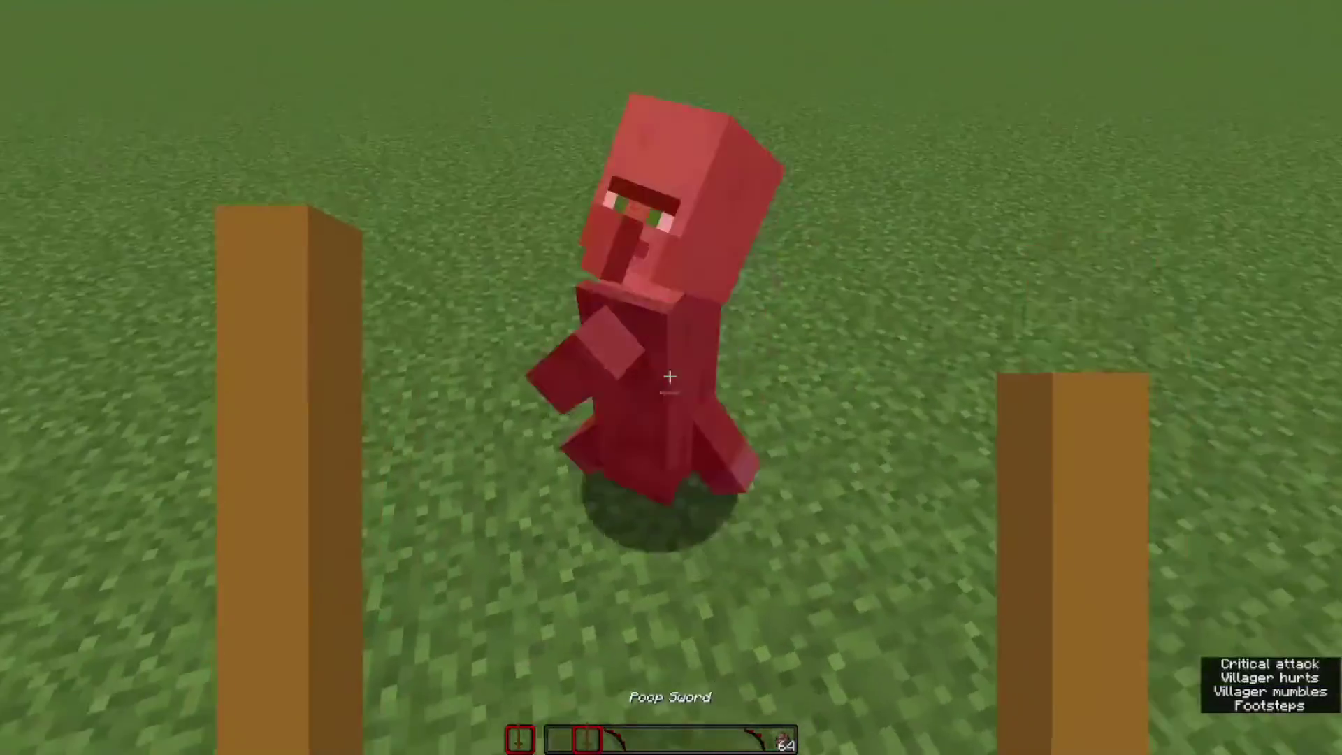
scroll(669, 377, down, 1)
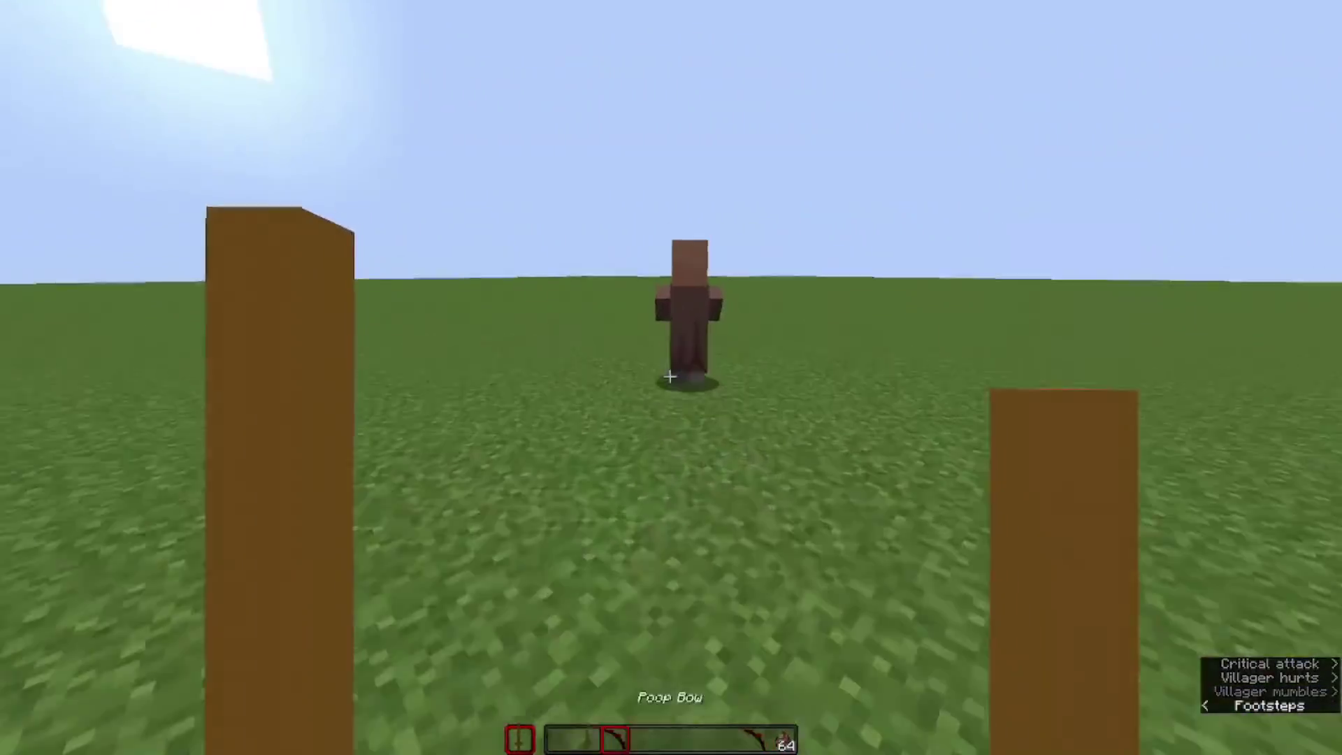
right_click(670, 378)
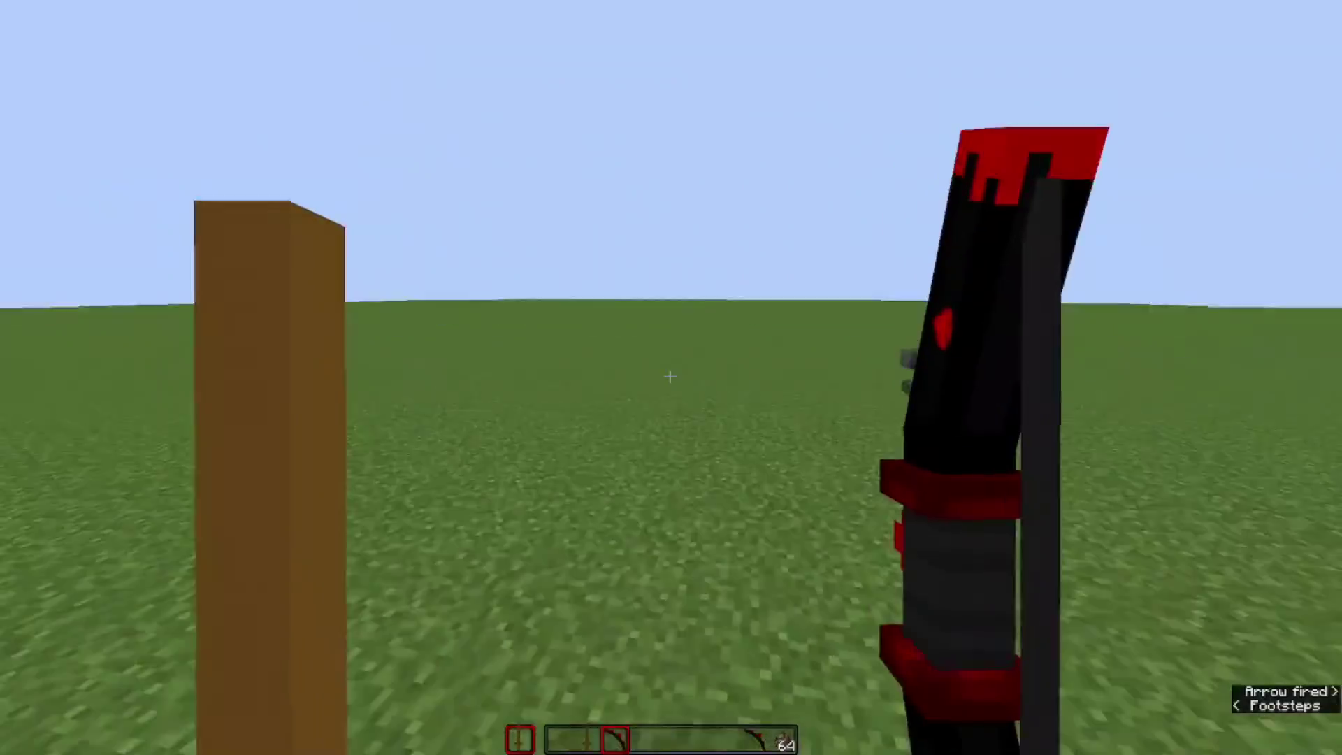
right_click(670, 377)
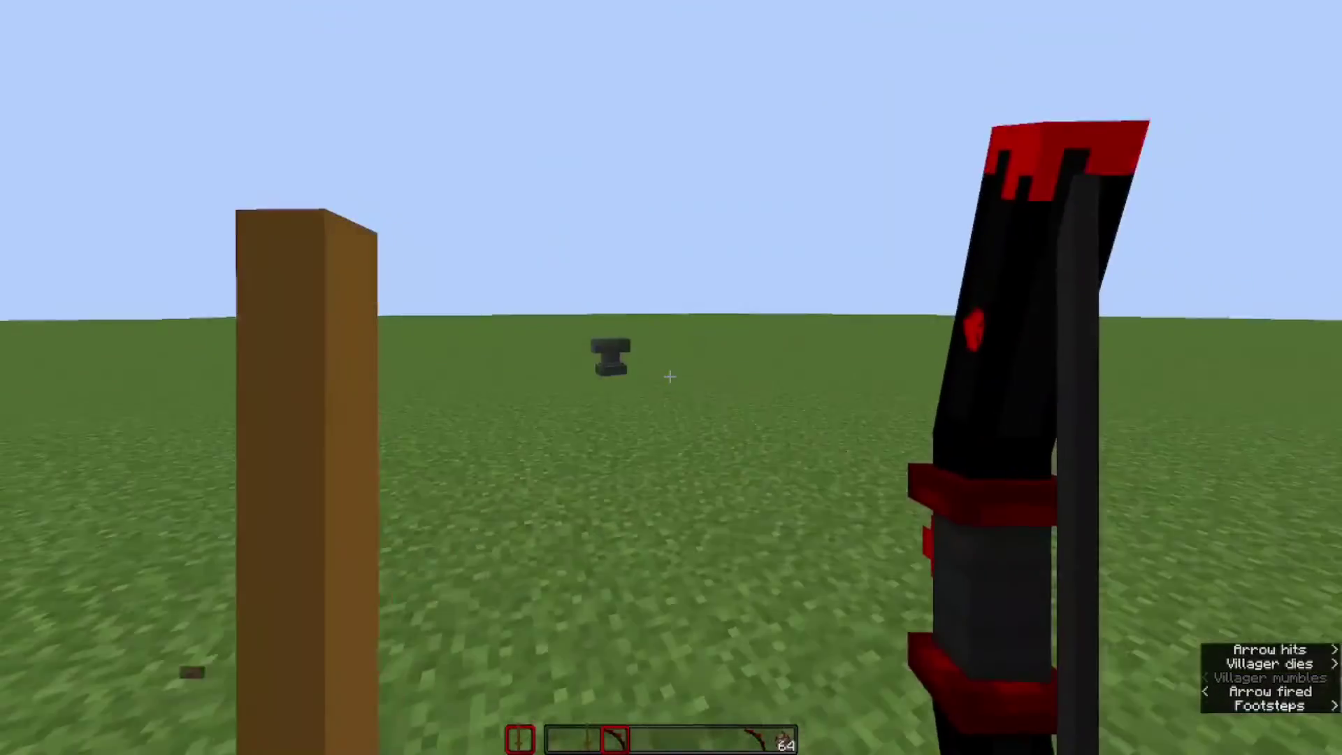
Walk up to the anvil with the Poop Bow held and toggle the F3 debug screen
key(w)
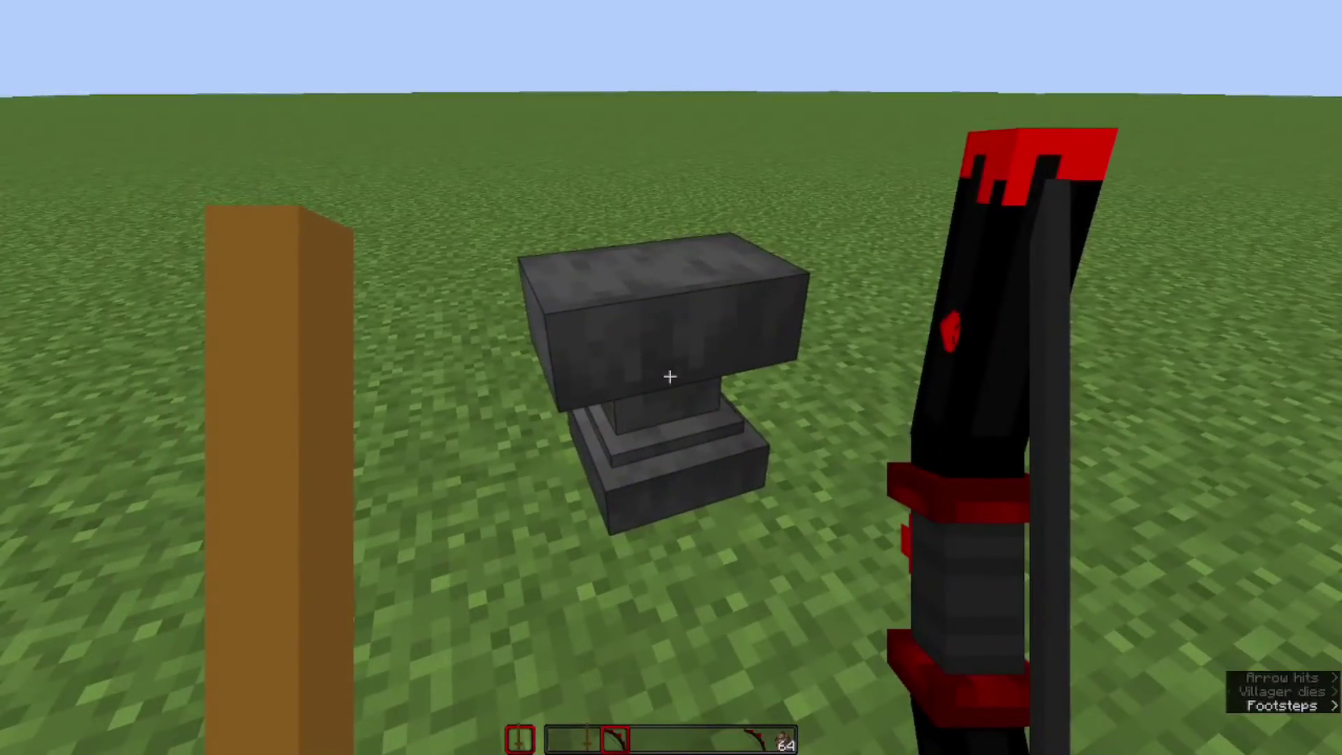
key(F3)
key(F3)
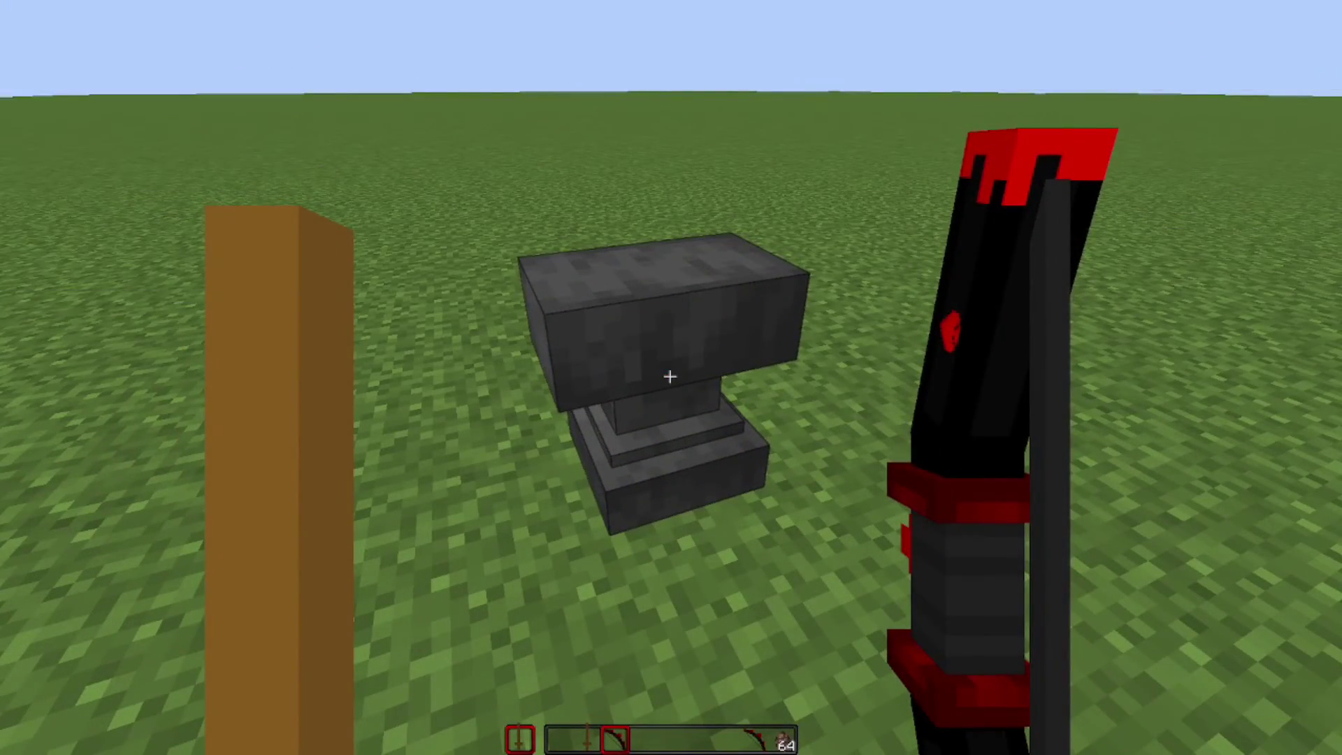